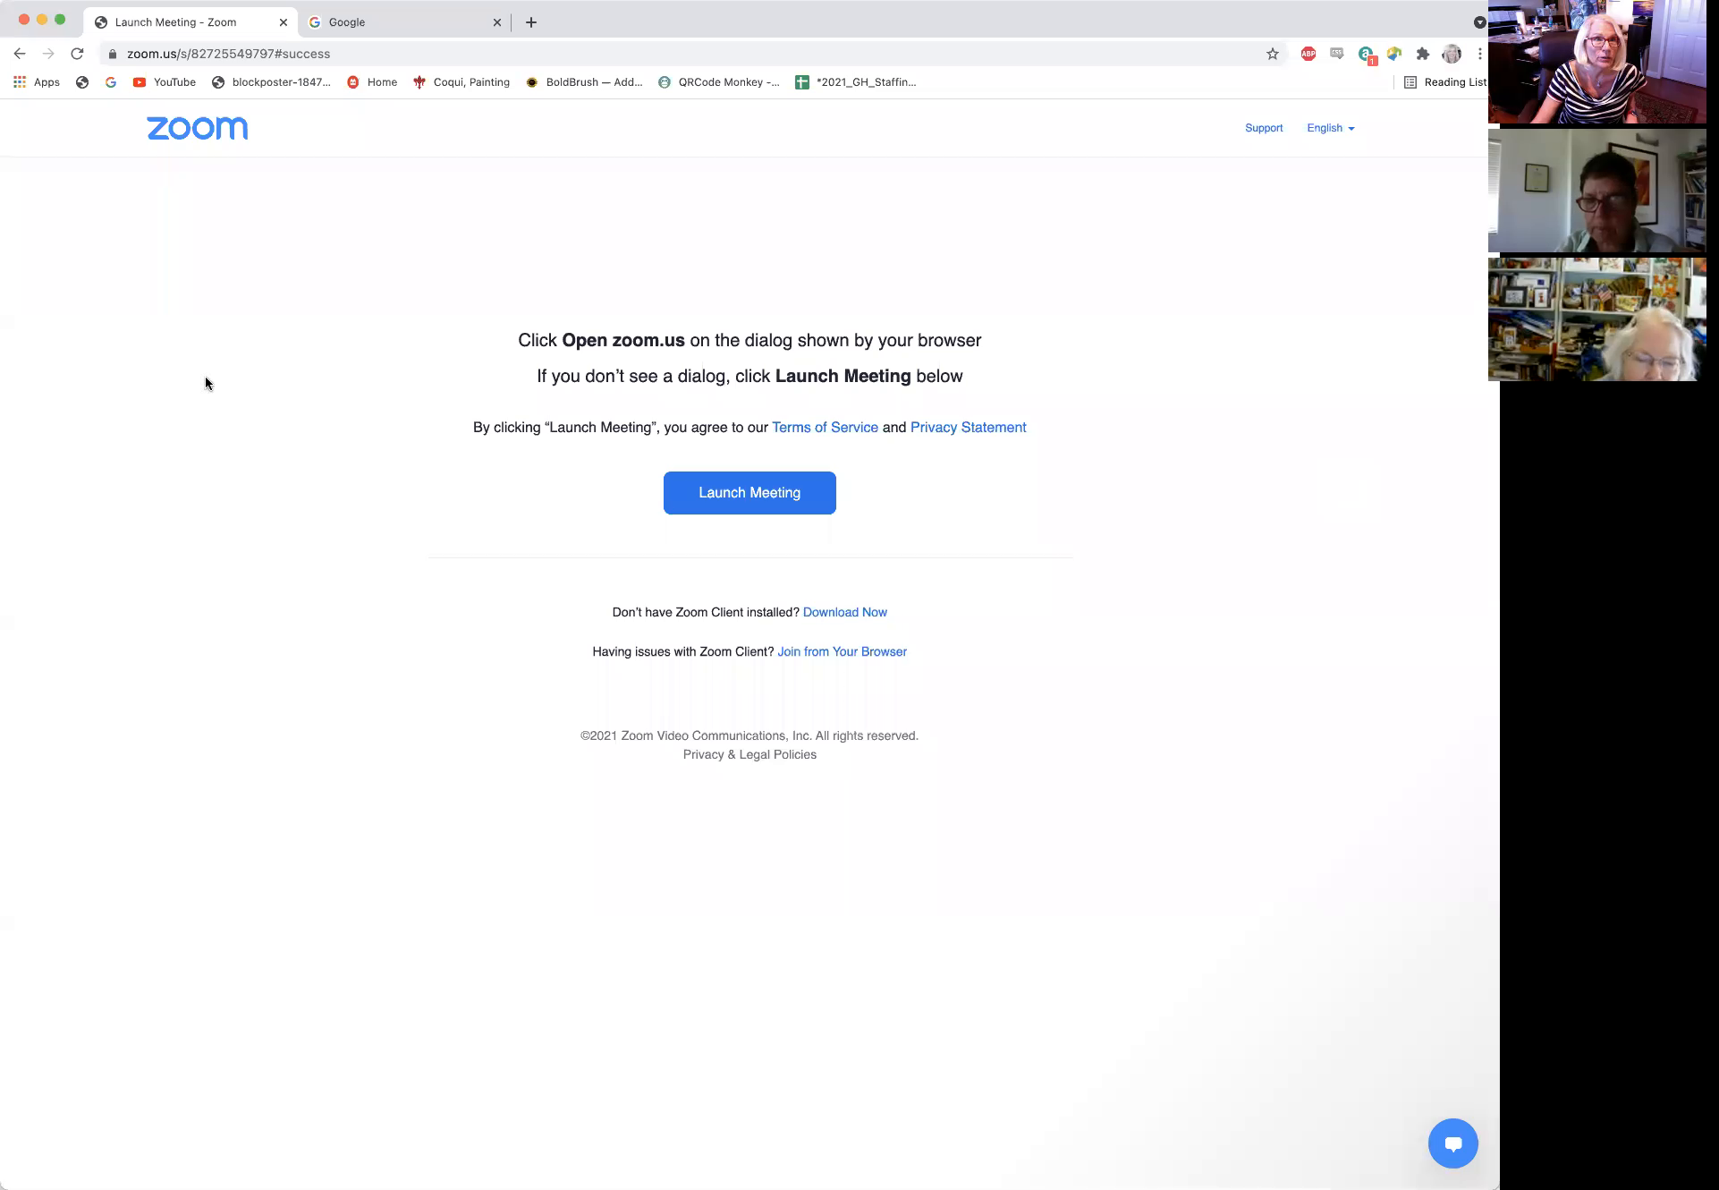
Open galleryhouse.art in the browser and go to the Edit My Site sign-in page from the site's footer.
{"action": "left_click", "coordinate": [344, 22]}
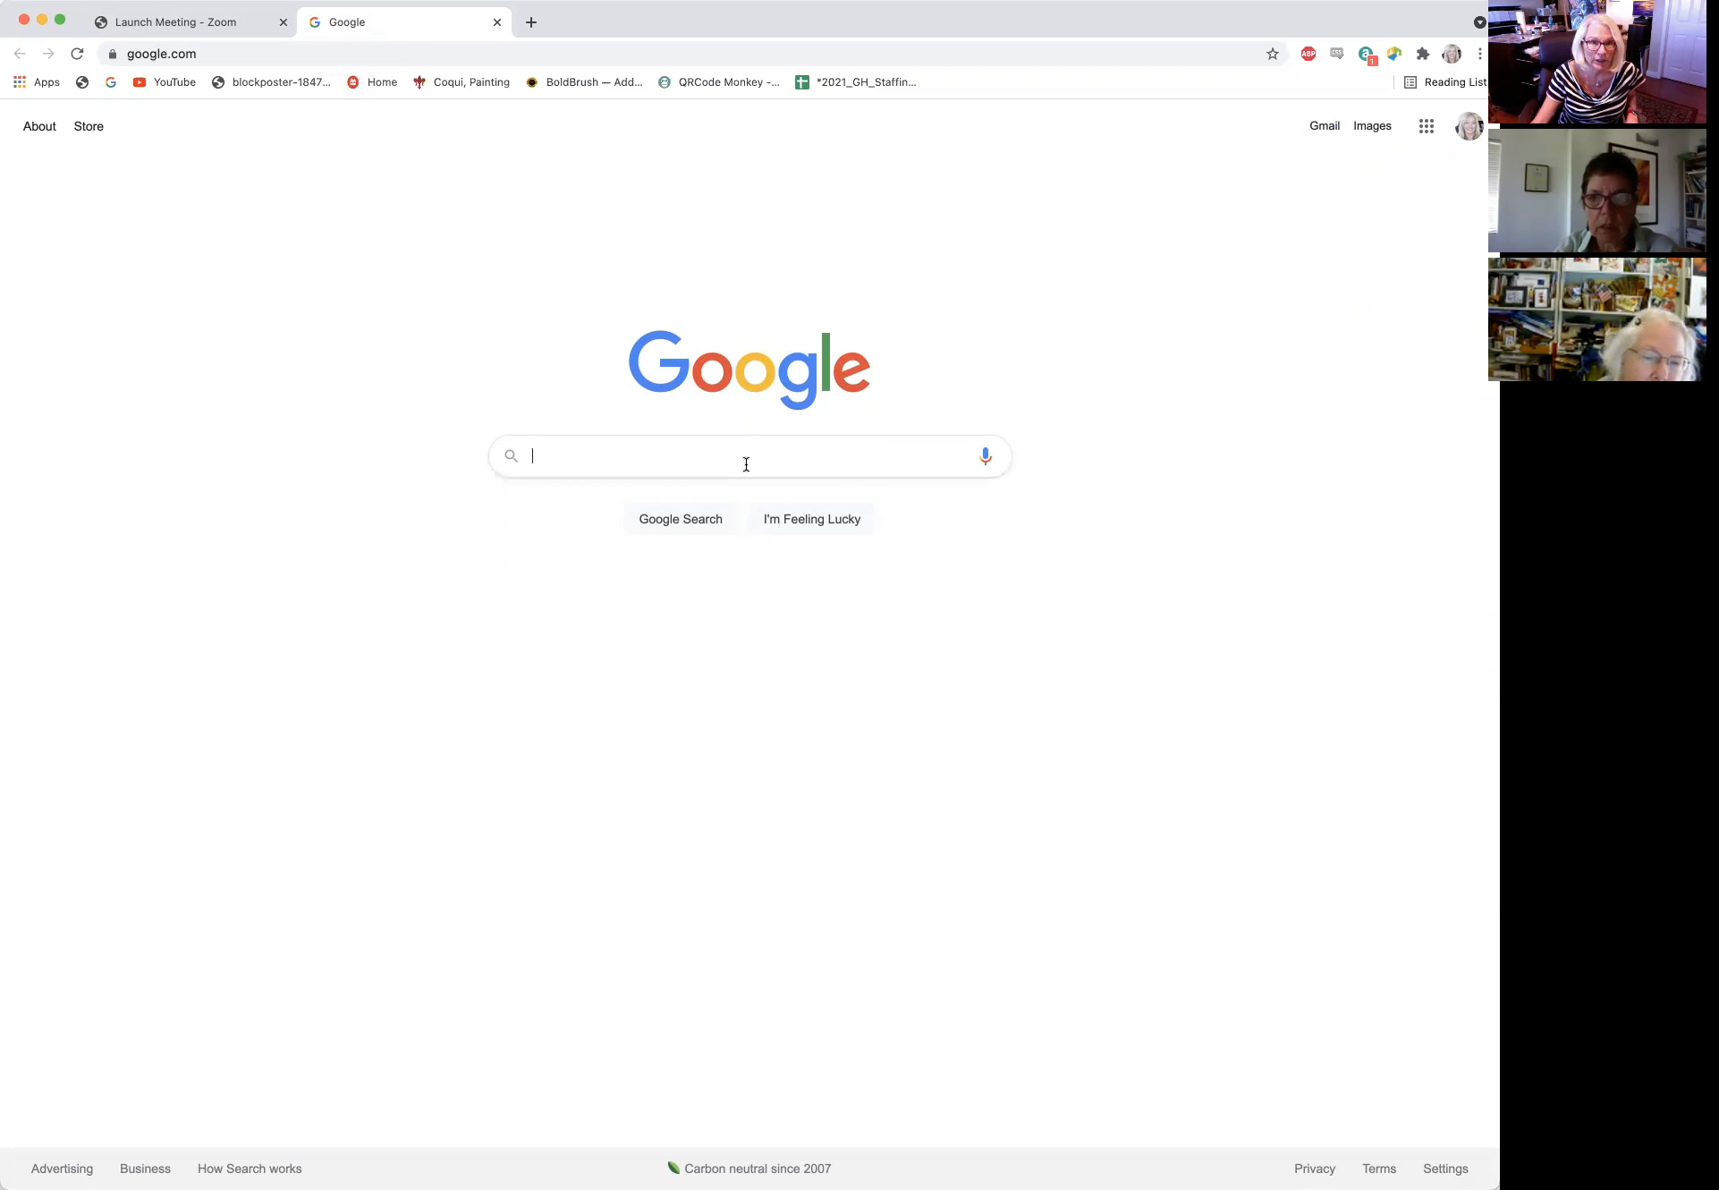
{"action": "left_click", "coordinate": [209, 51]}
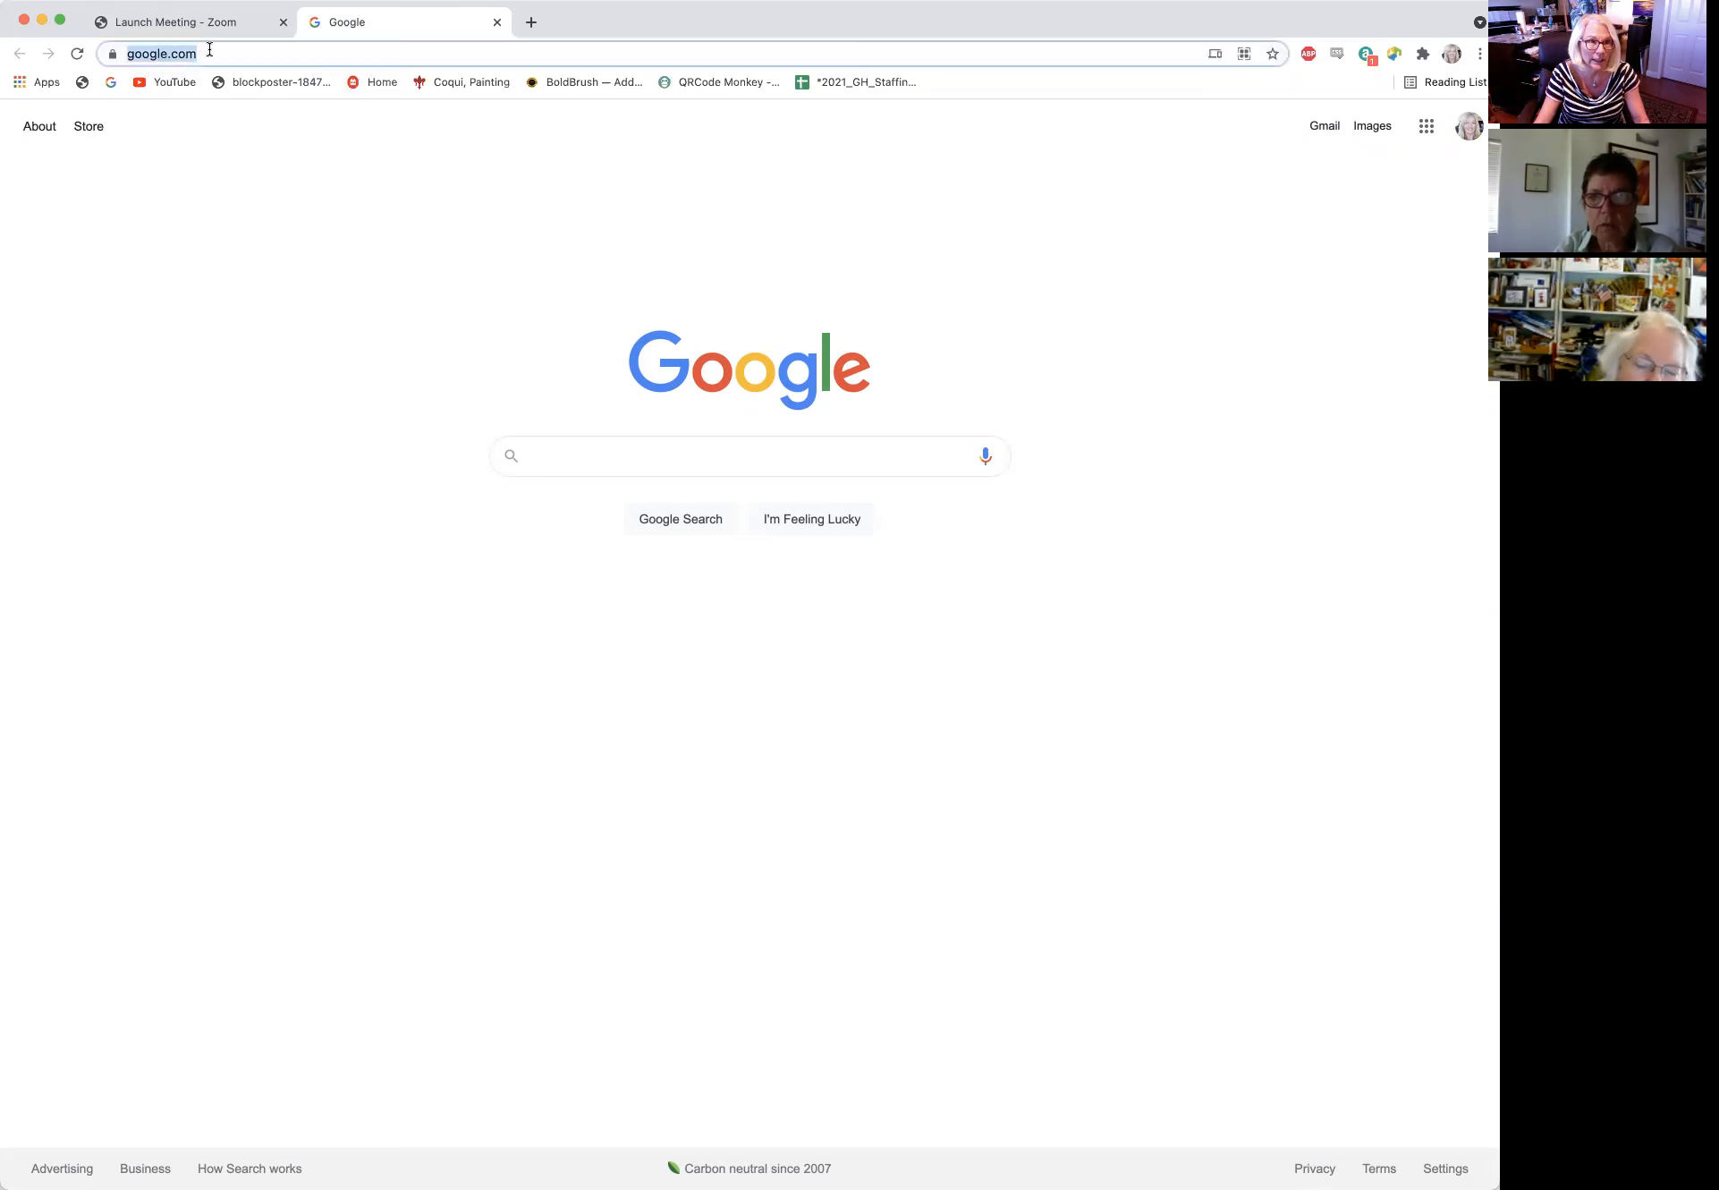
{"action": "type", "text": "gal"}
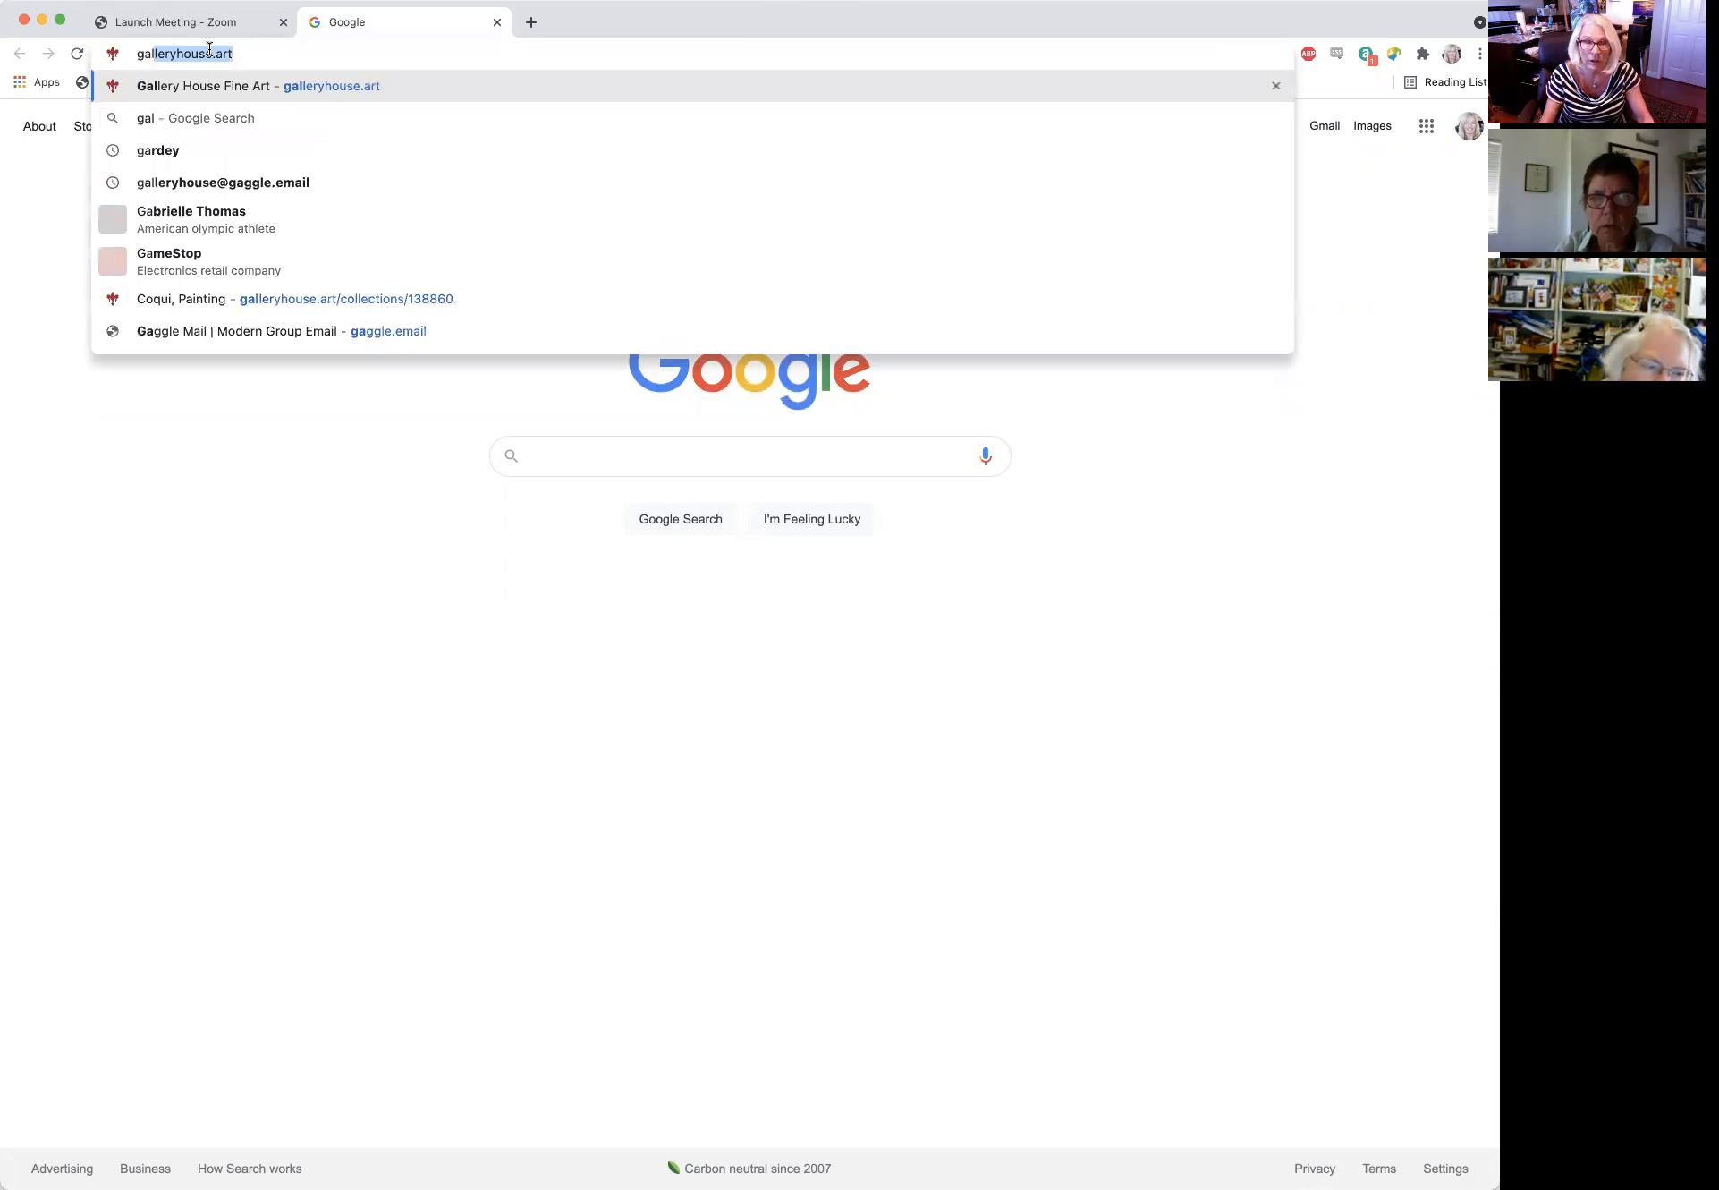
{"action": "key", "text": "Return"}
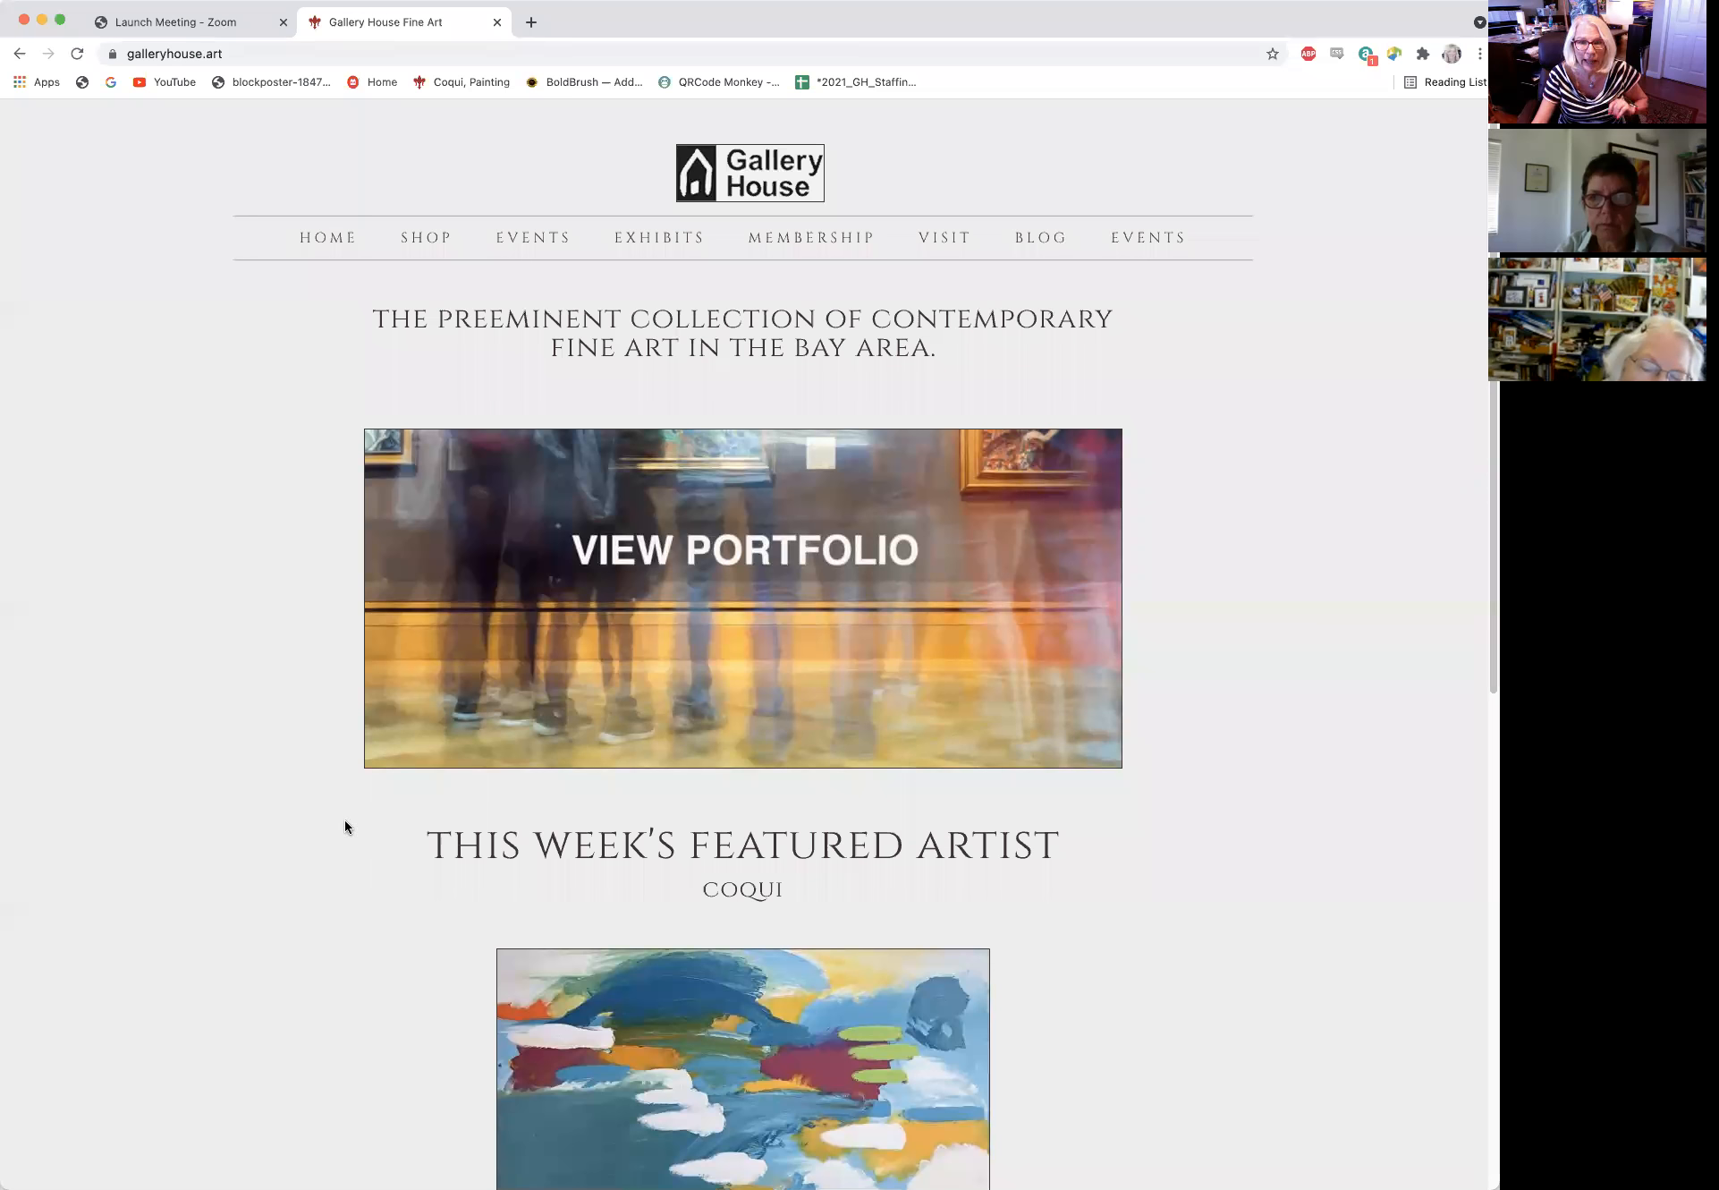
{"action": "scroll", "coordinate": [1172, 983], "scroll_direction": "down", "scroll_amount": 3}
{"action": "scroll", "coordinate": [1171, 982], "scroll_direction": "down", "scroll_amount": 15}
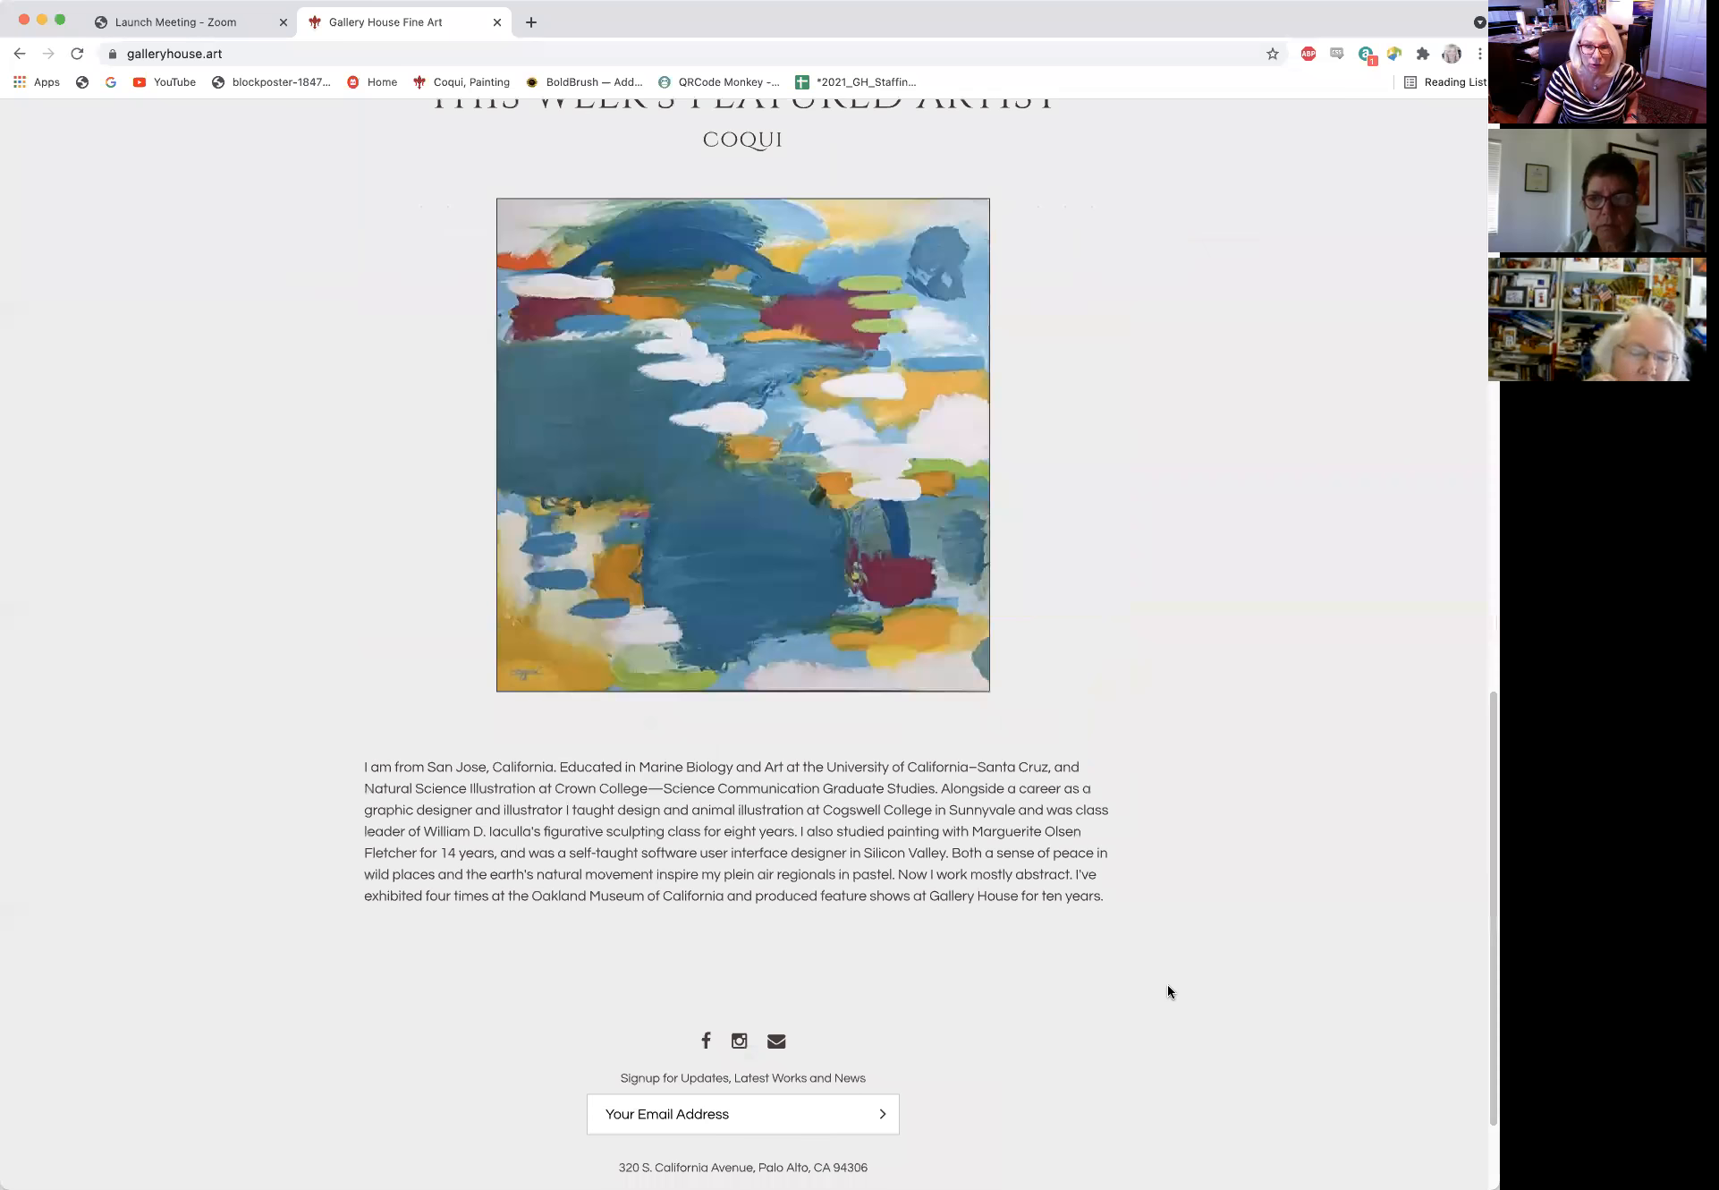
{"action": "scroll", "coordinate": [1167, 985], "scroll_direction": "down", "scroll_amount": 4}
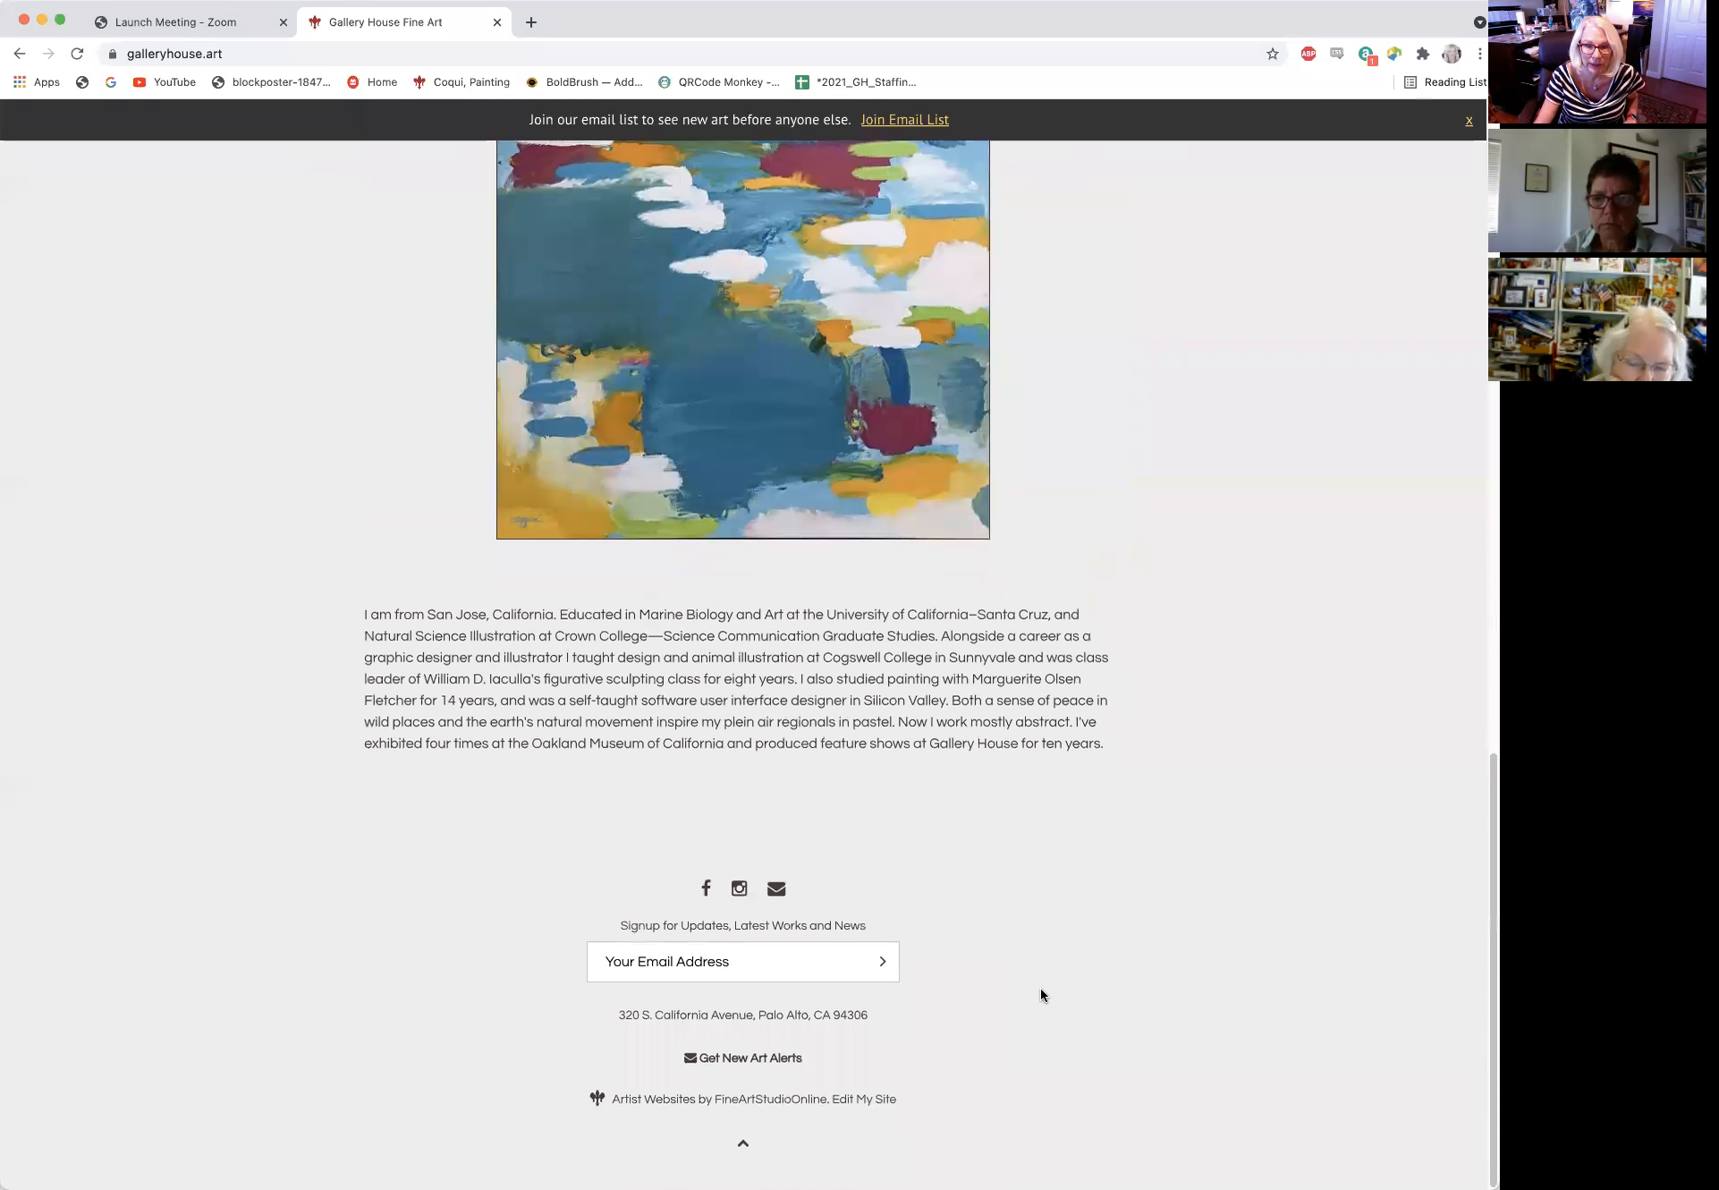
{"action": "left_click", "coordinate": [854, 1102]}
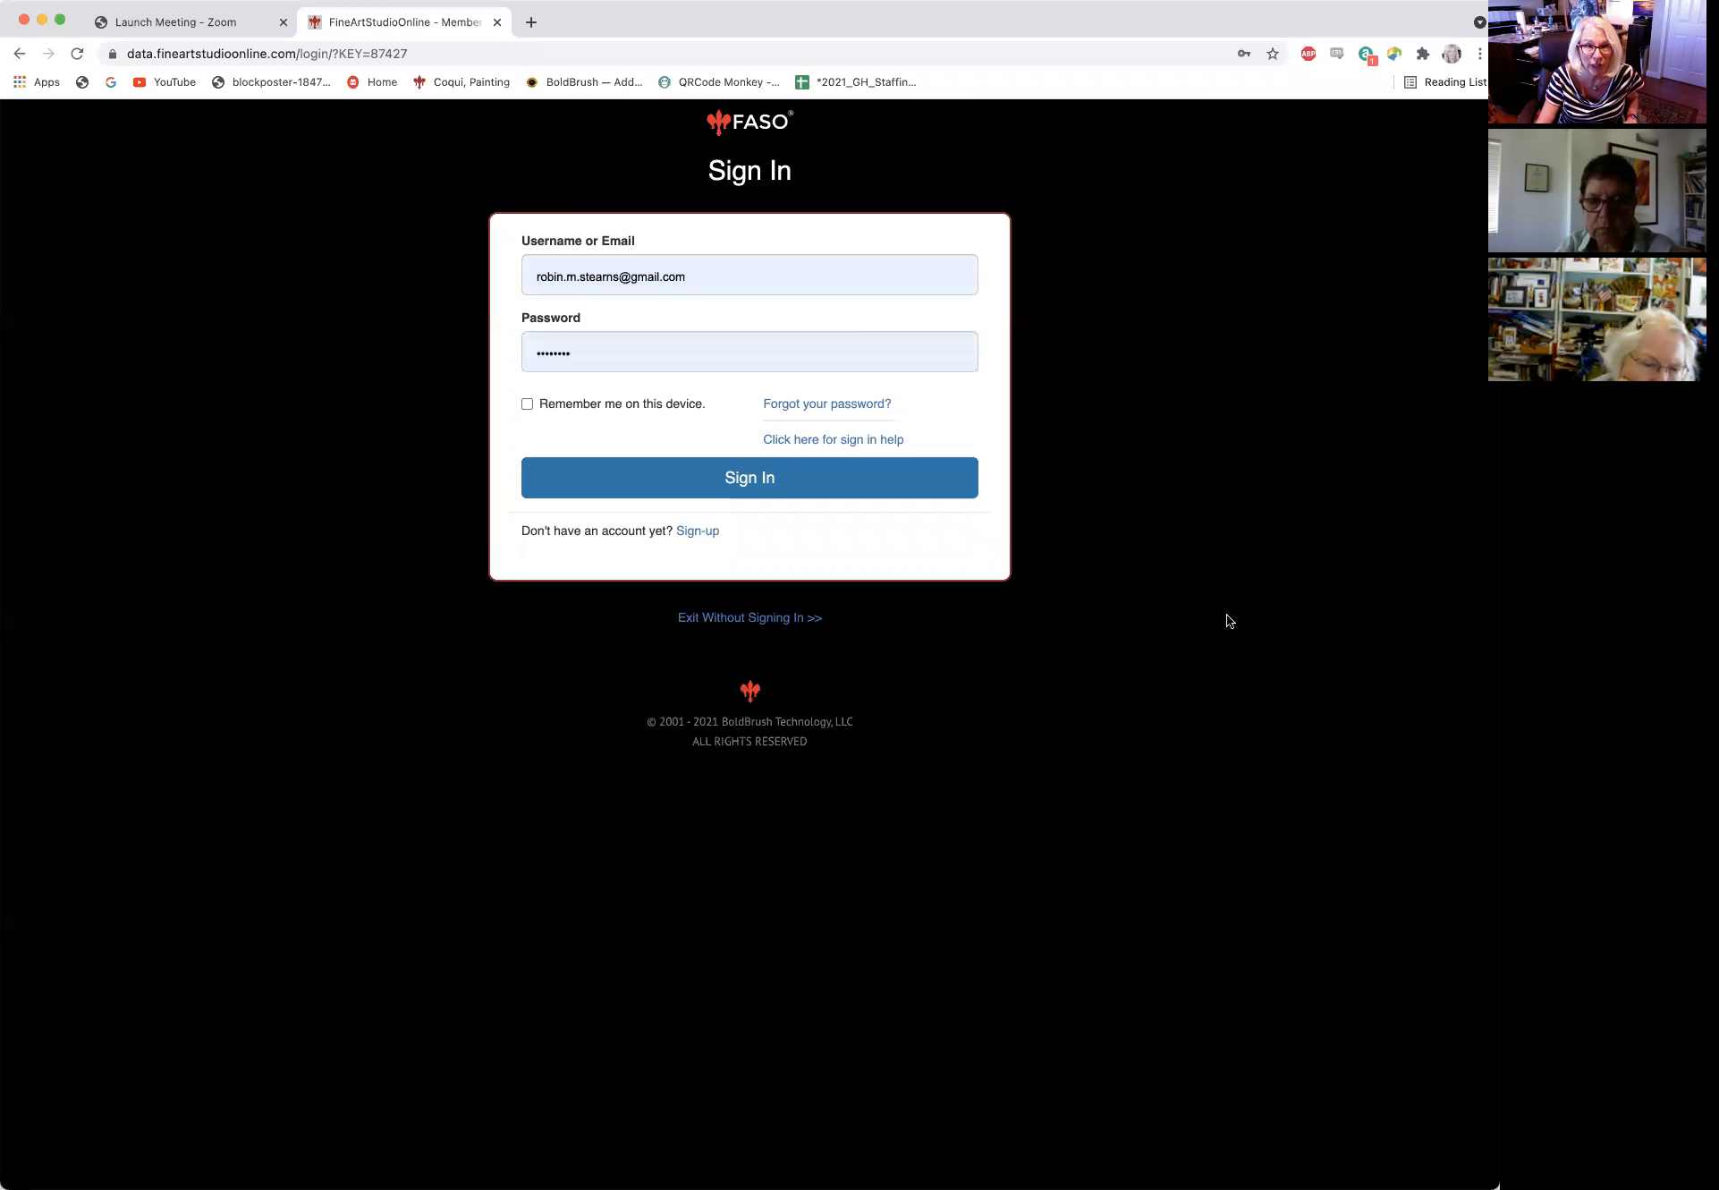
Sign in to FASO with the prefilled personal account and look over its control panel.
{"action": "left_click", "coordinate": [814, 498]}
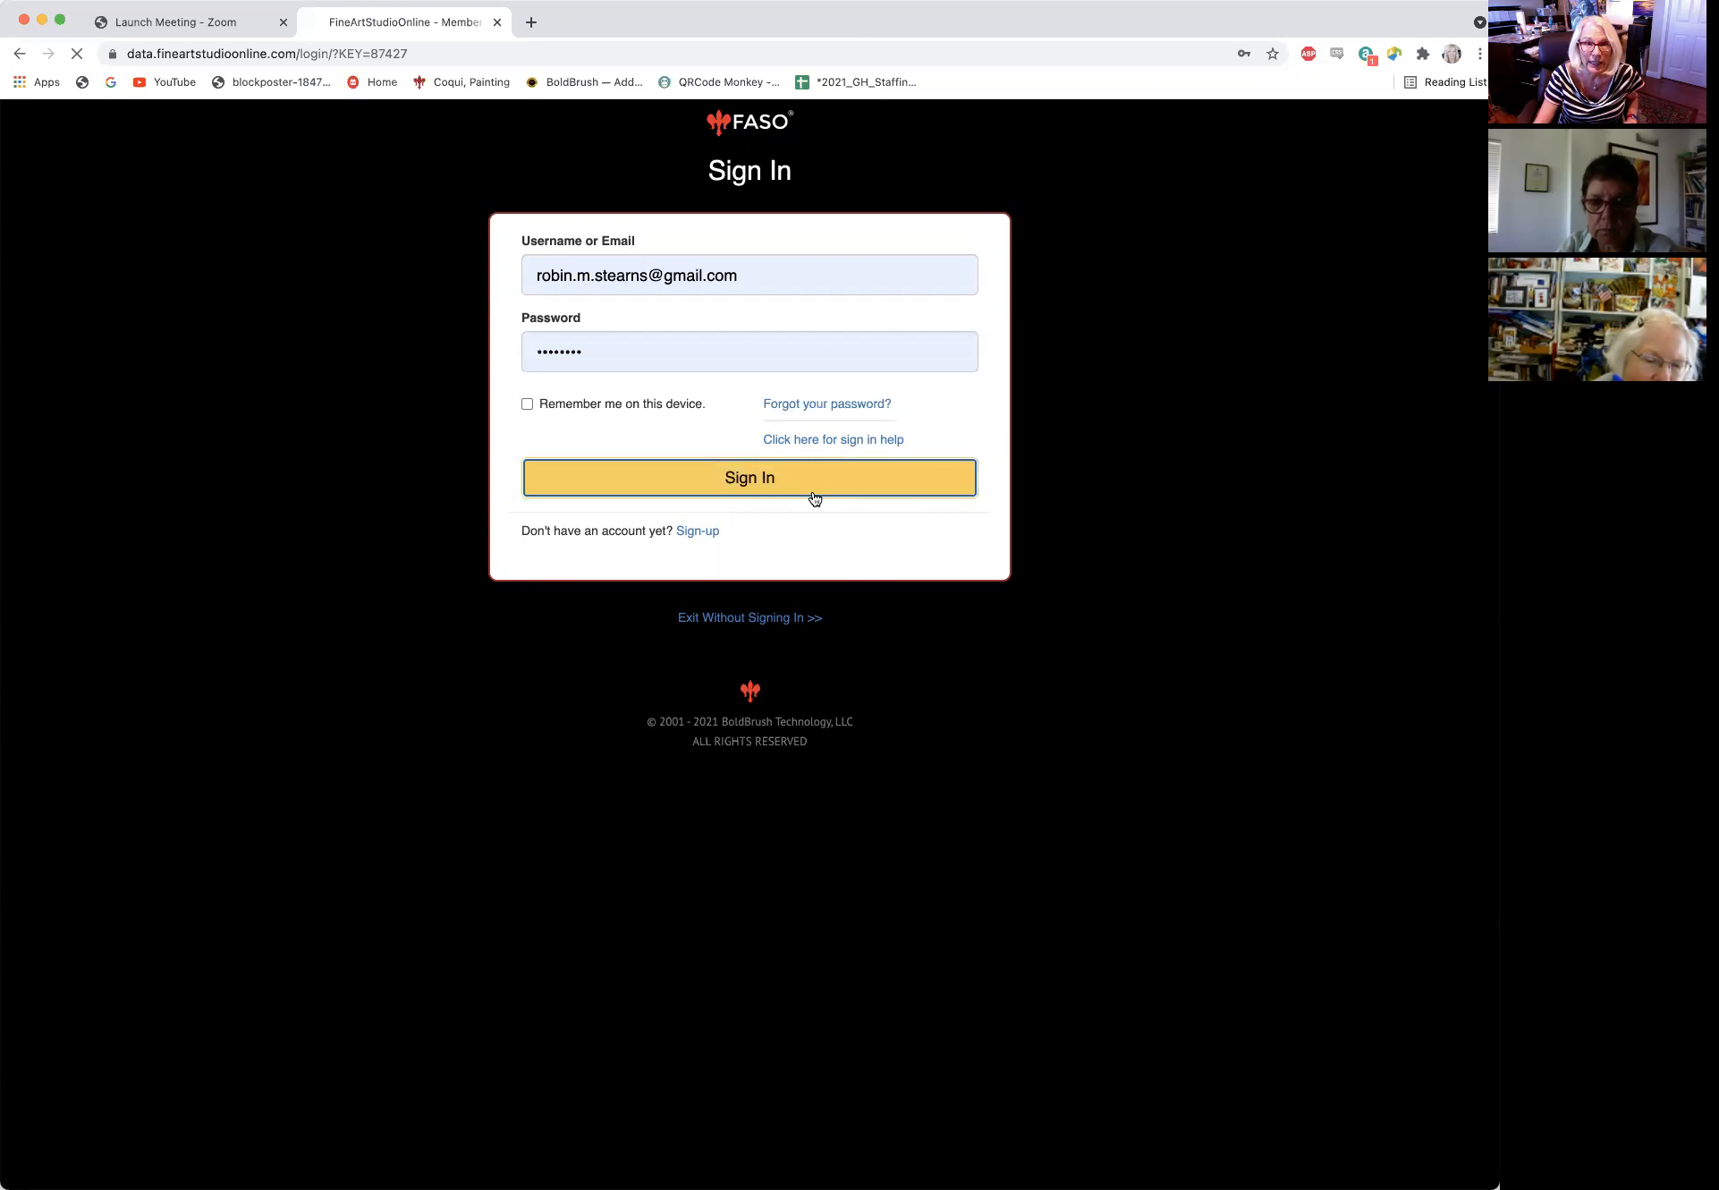
{"action": "left_click", "coordinate": [610, 273]}
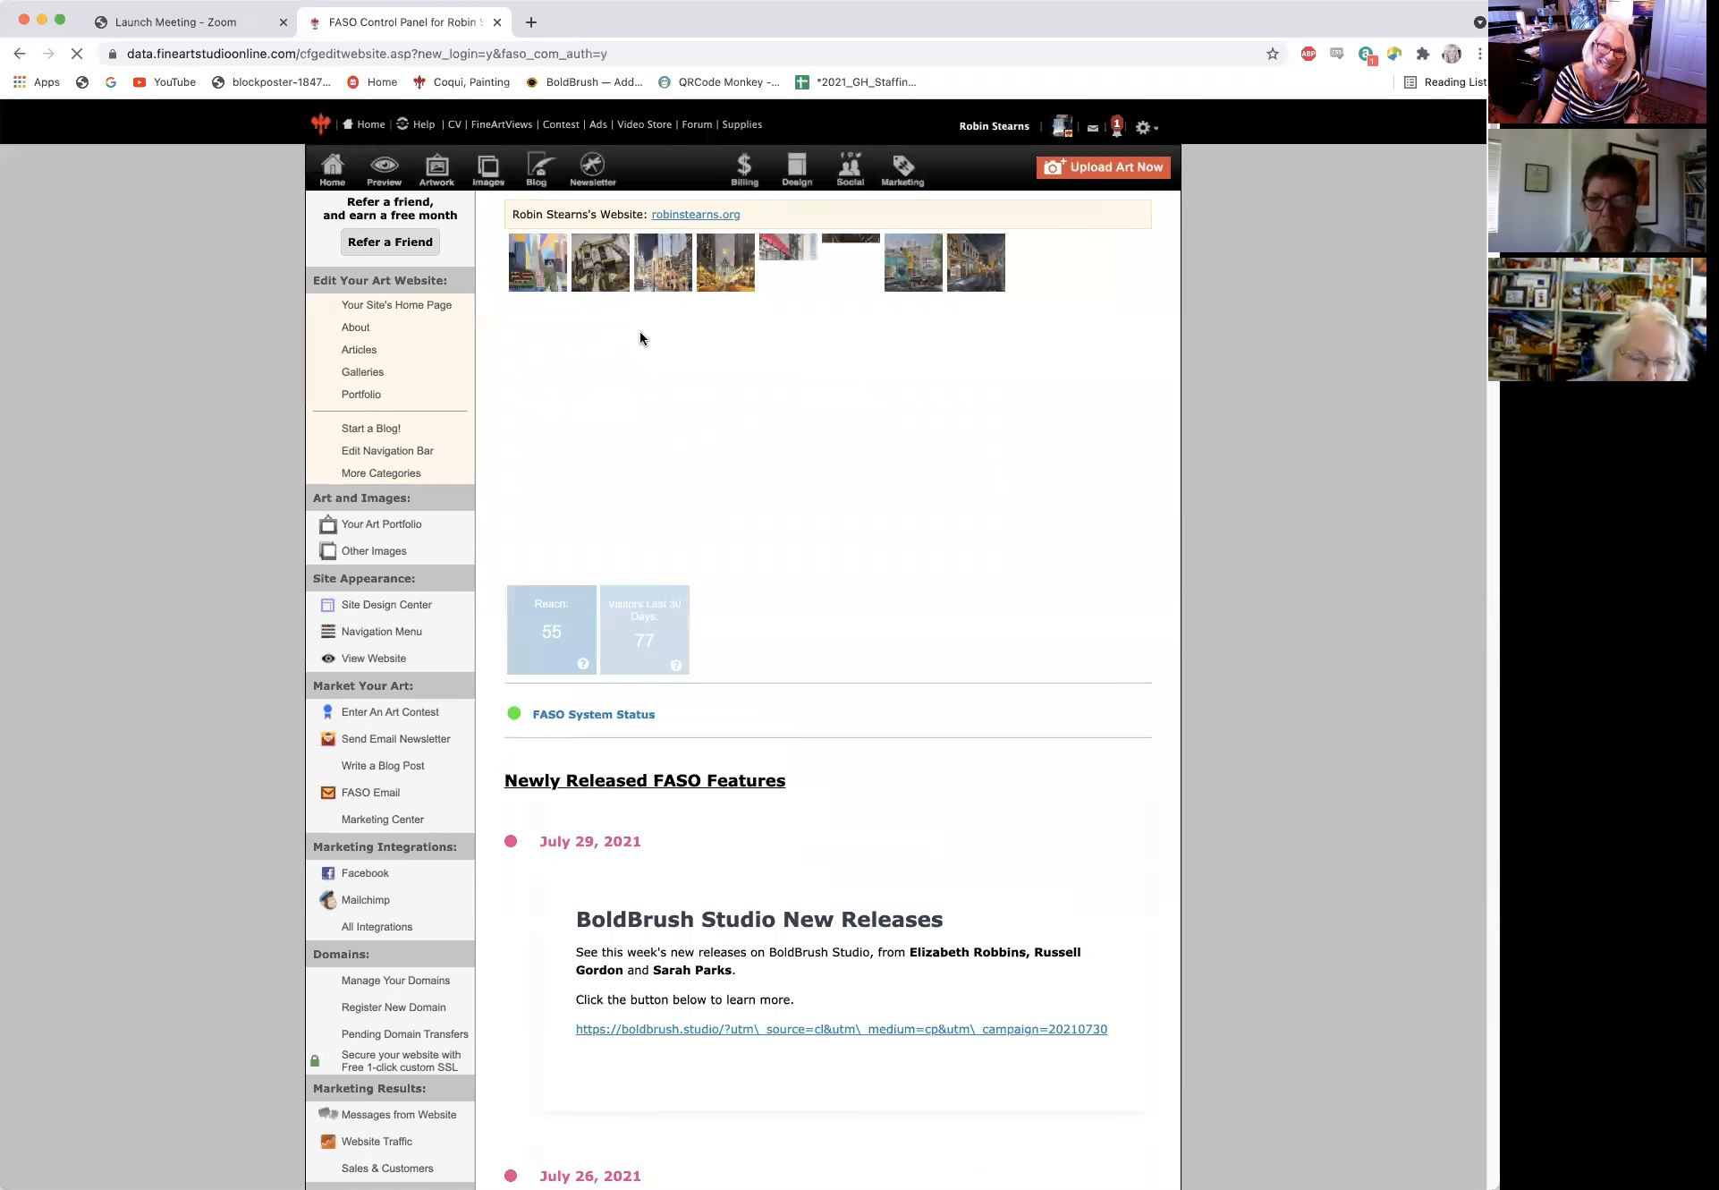
{"action": "scroll", "coordinate": [429, 1036], "scroll_direction": "down", "scroll_amount": 6}
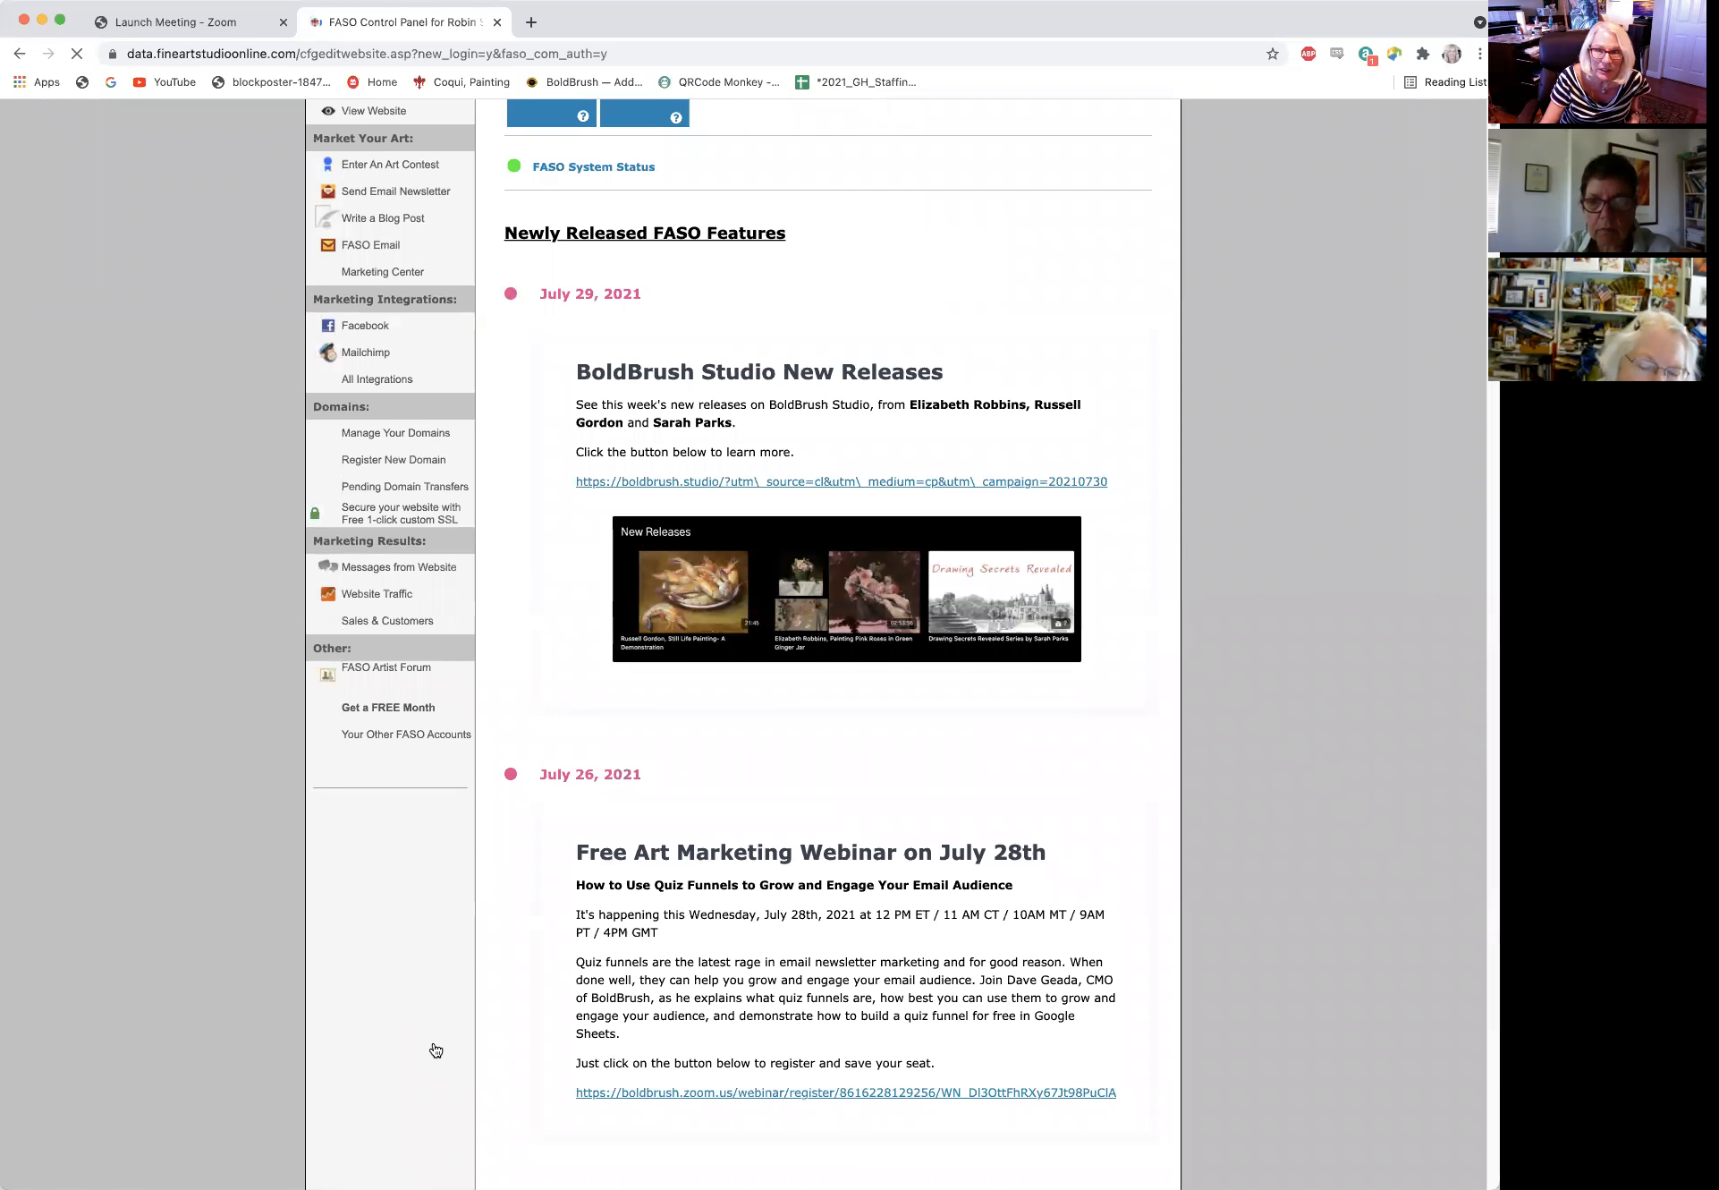
{"action": "scroll", "coordinate": [430, 1041], "scroll_direction": "up", "scroll_amount": 6}
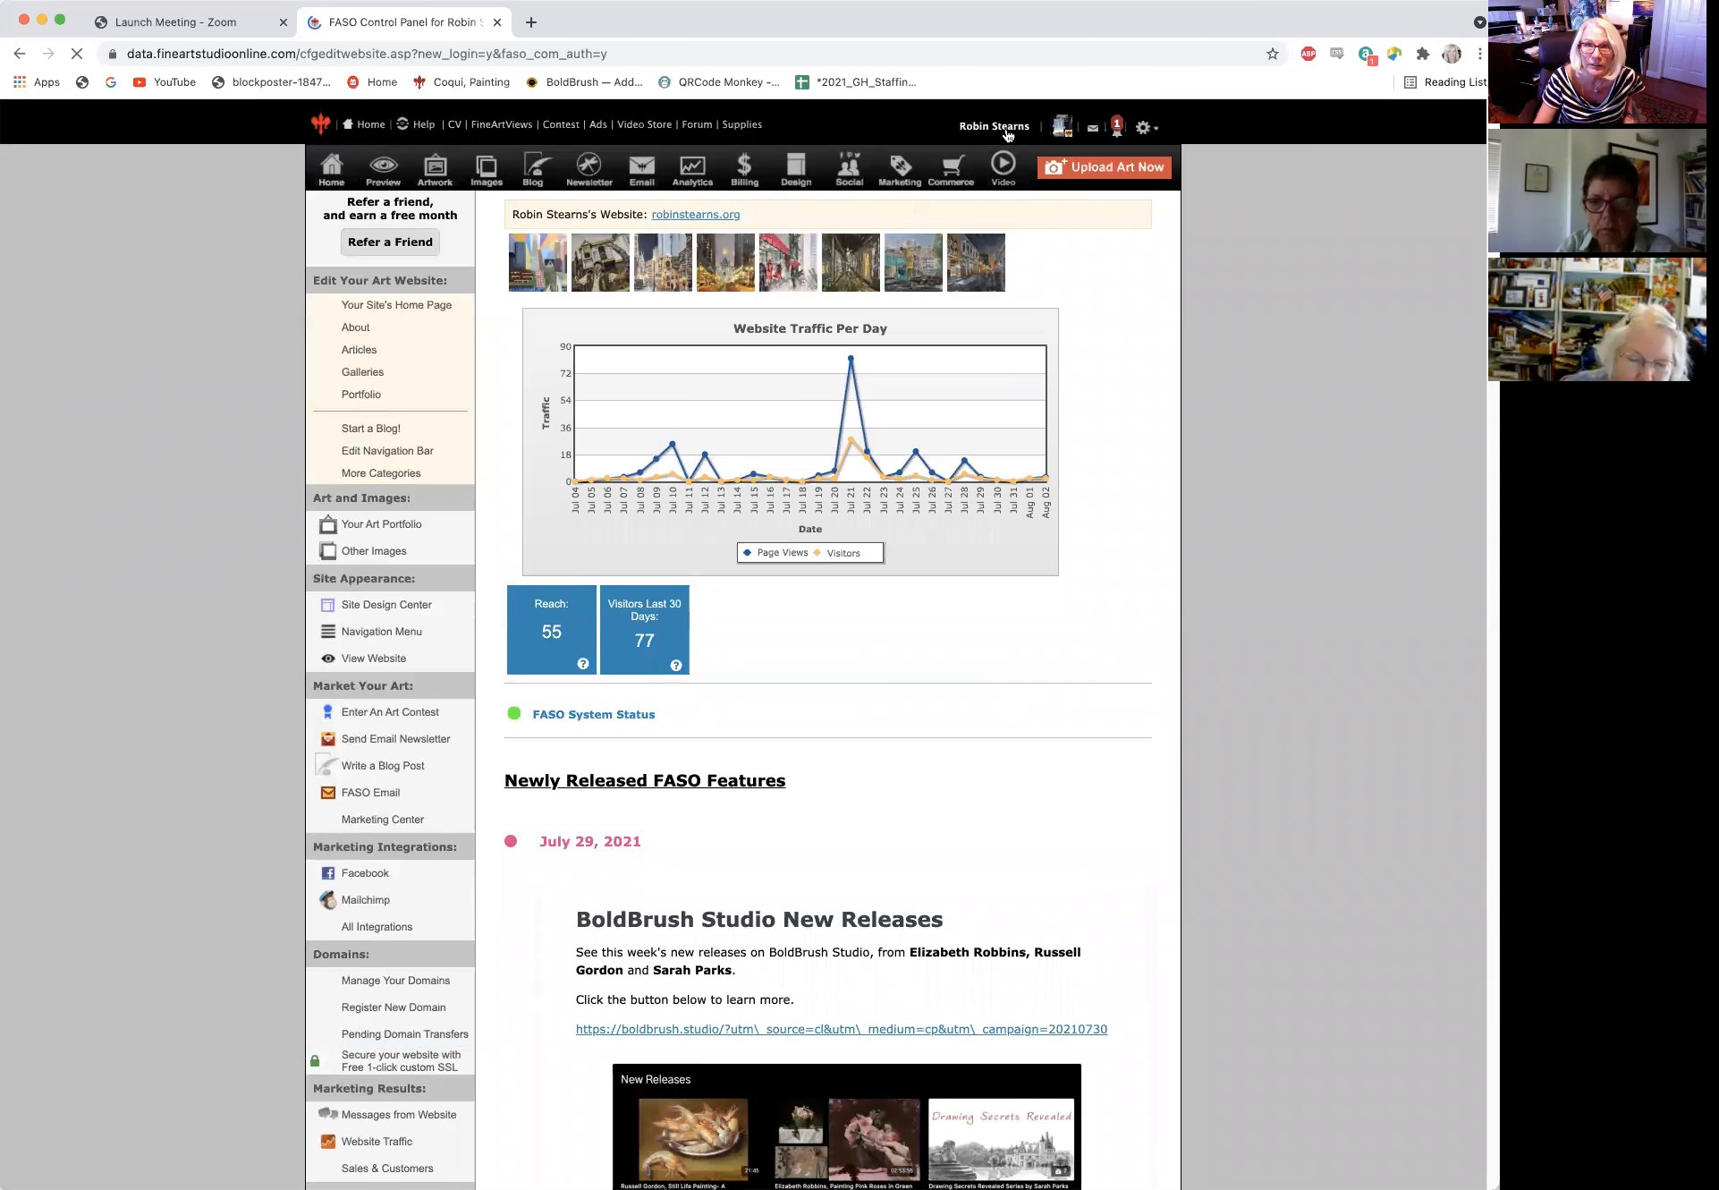
Sign out of the personal FASO account and close its browser tab.
{"action": "left_click", "coordinate": [1118, 126]}
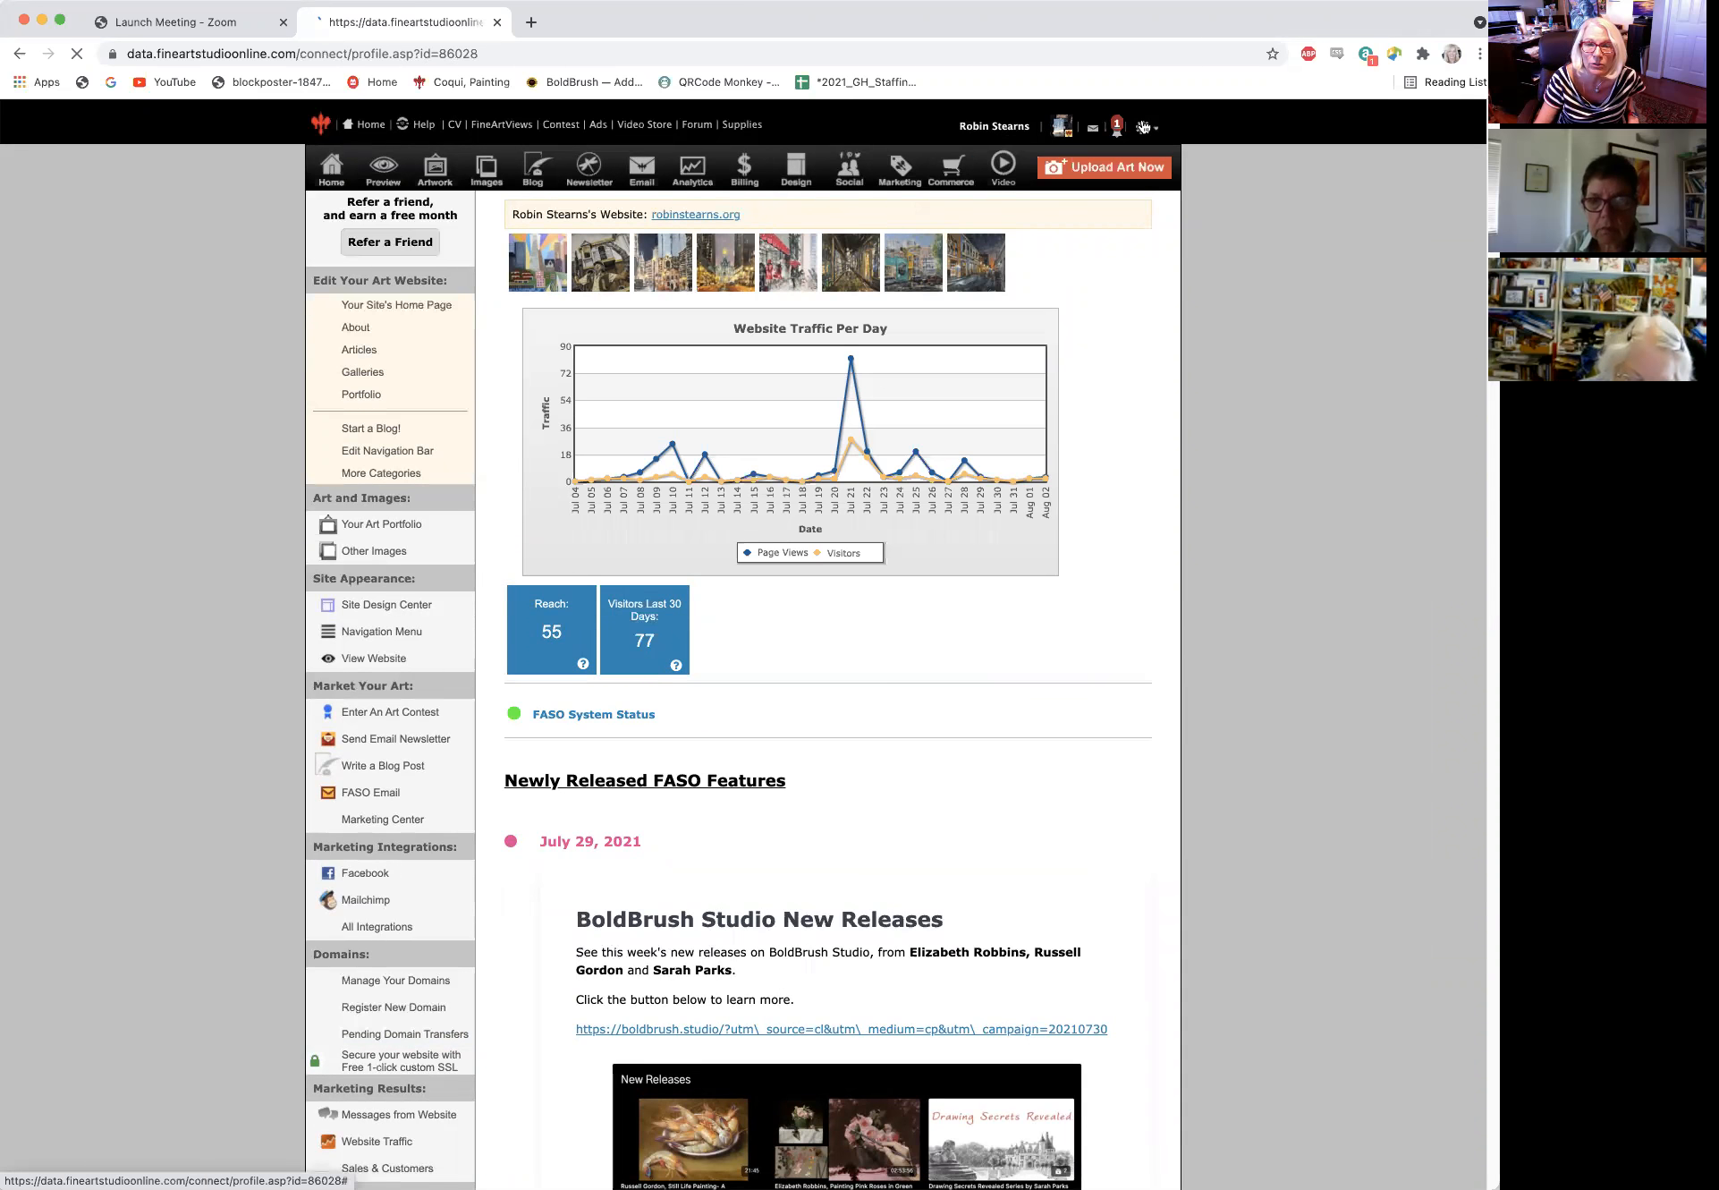
{"action": "left_click", "coordinate": [1146, 127]}
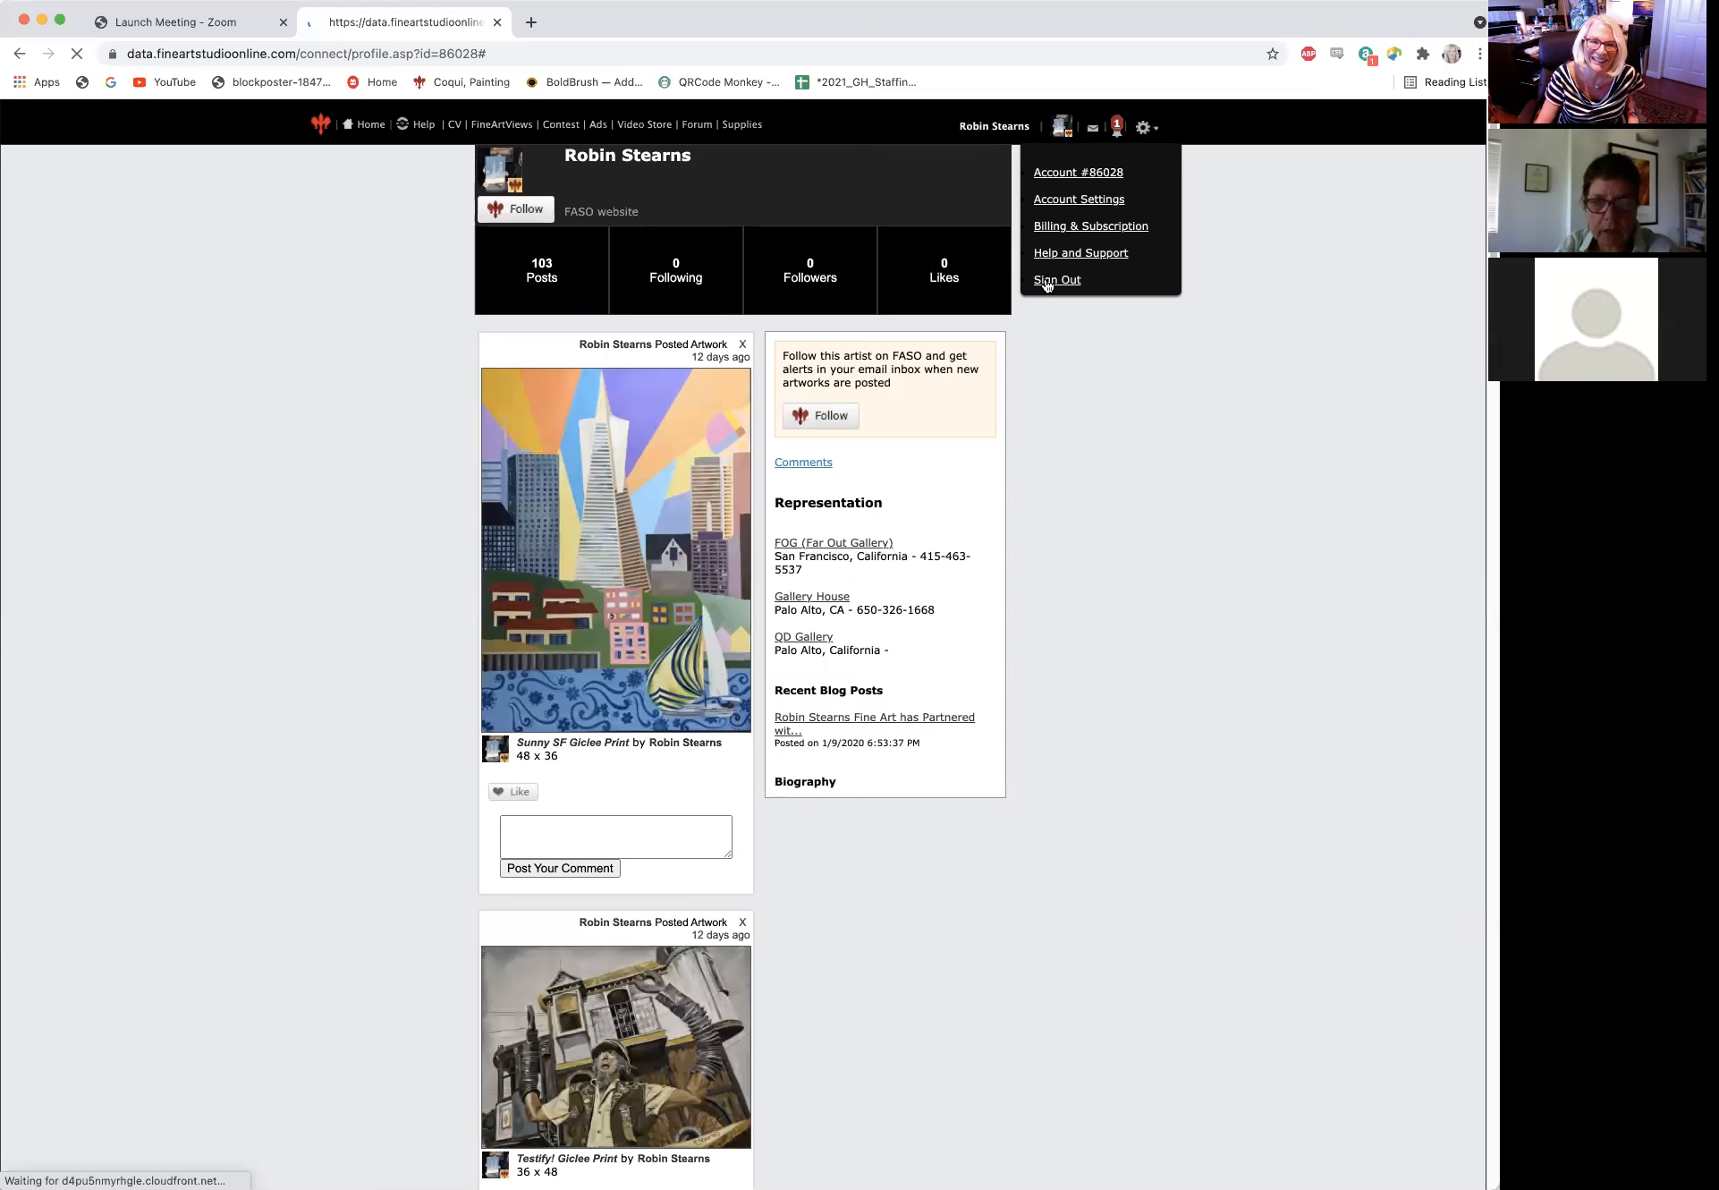
{"action": "left_click", "coordinate": [1048, 280]}
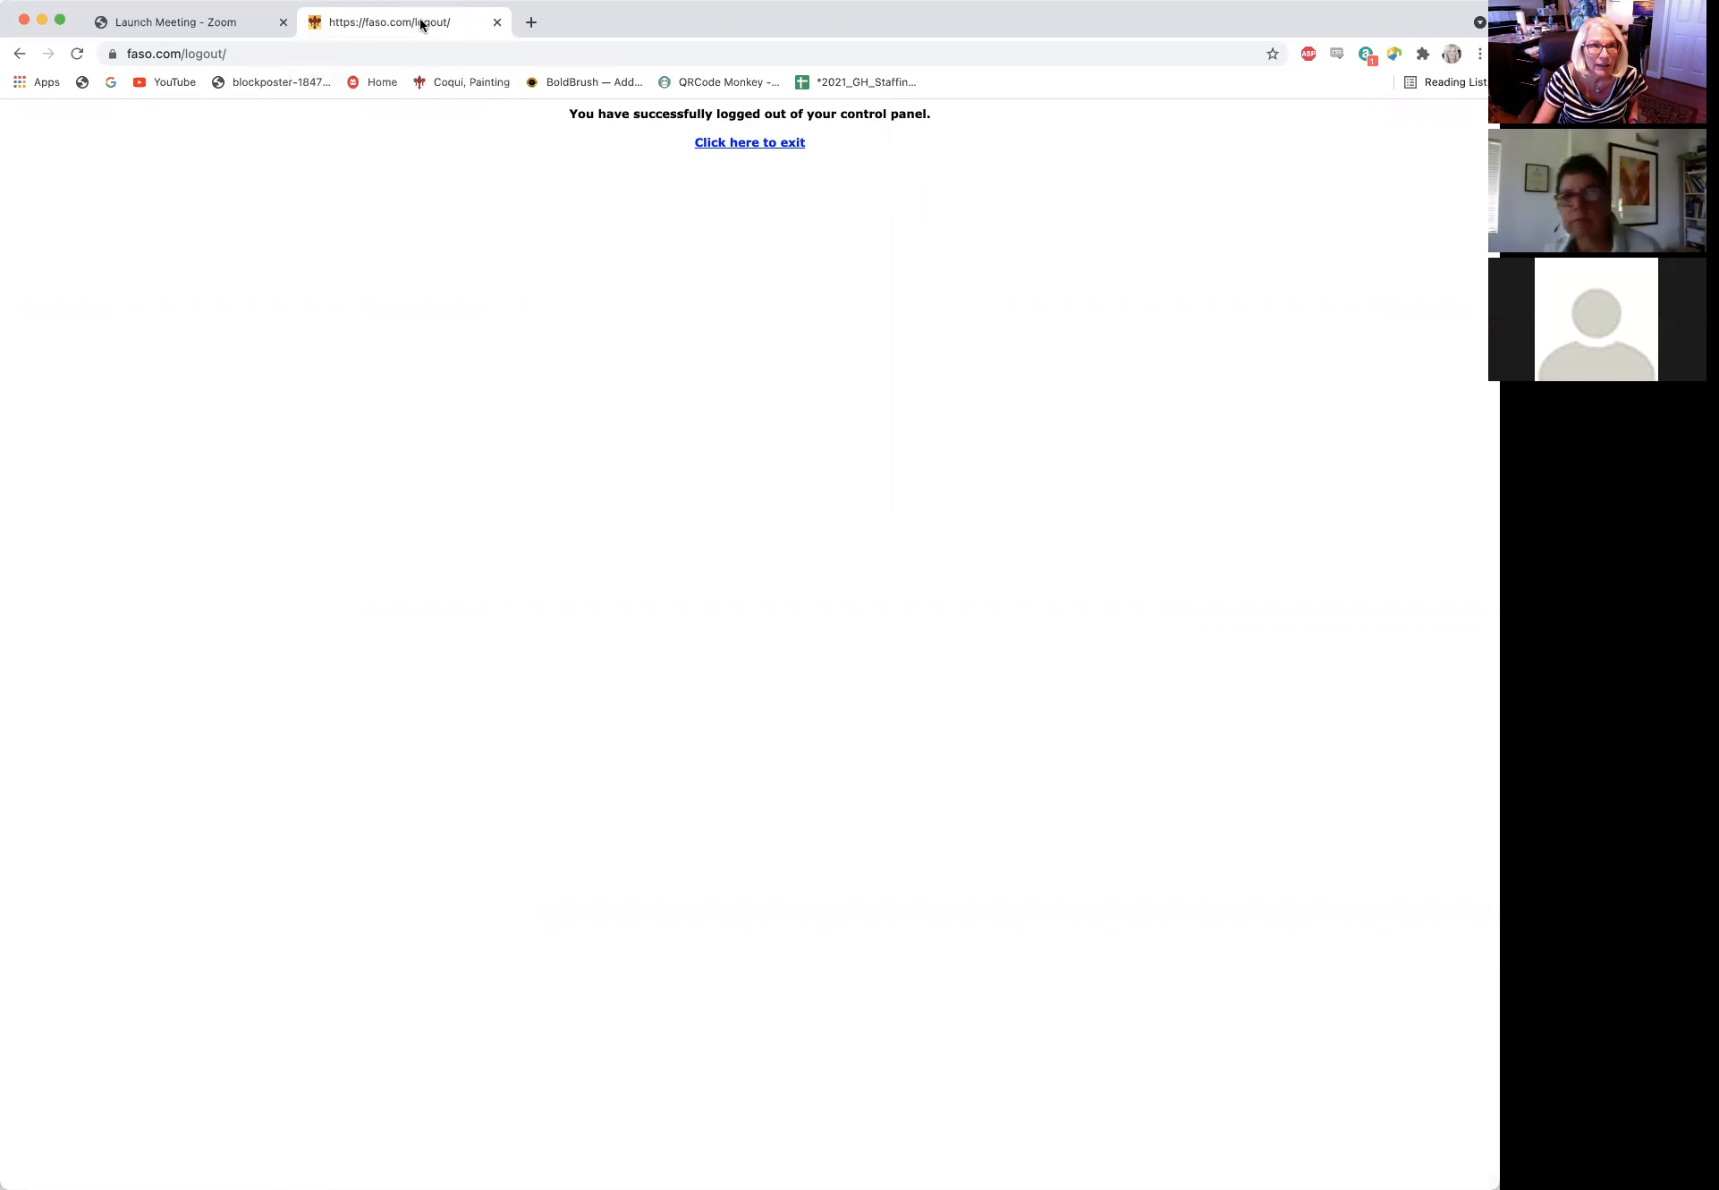
{"action": "left_click", "coordinate": [495, 22]}
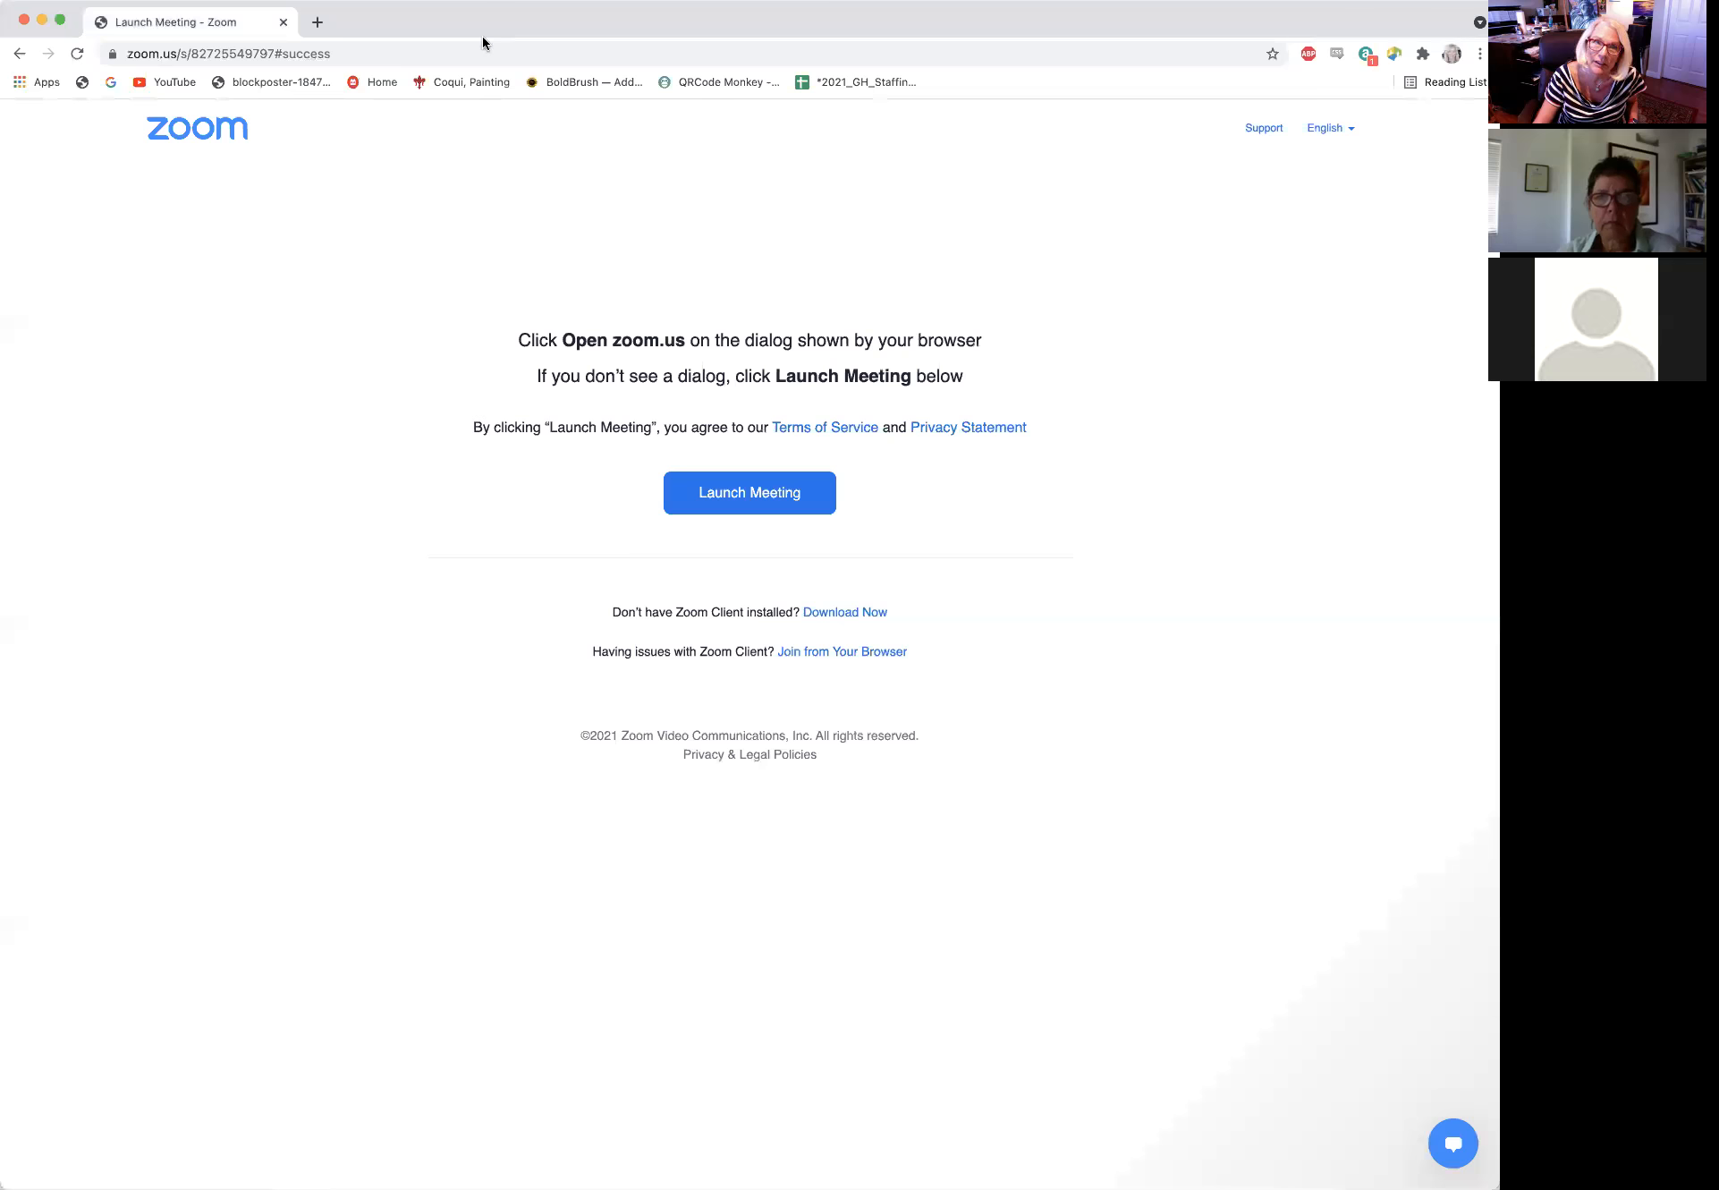
Load galleryhouse.art in a new browser tab and go to its Edit My Site sign-in page.
{"action": "left_click", "coordinate": [318, 22]}
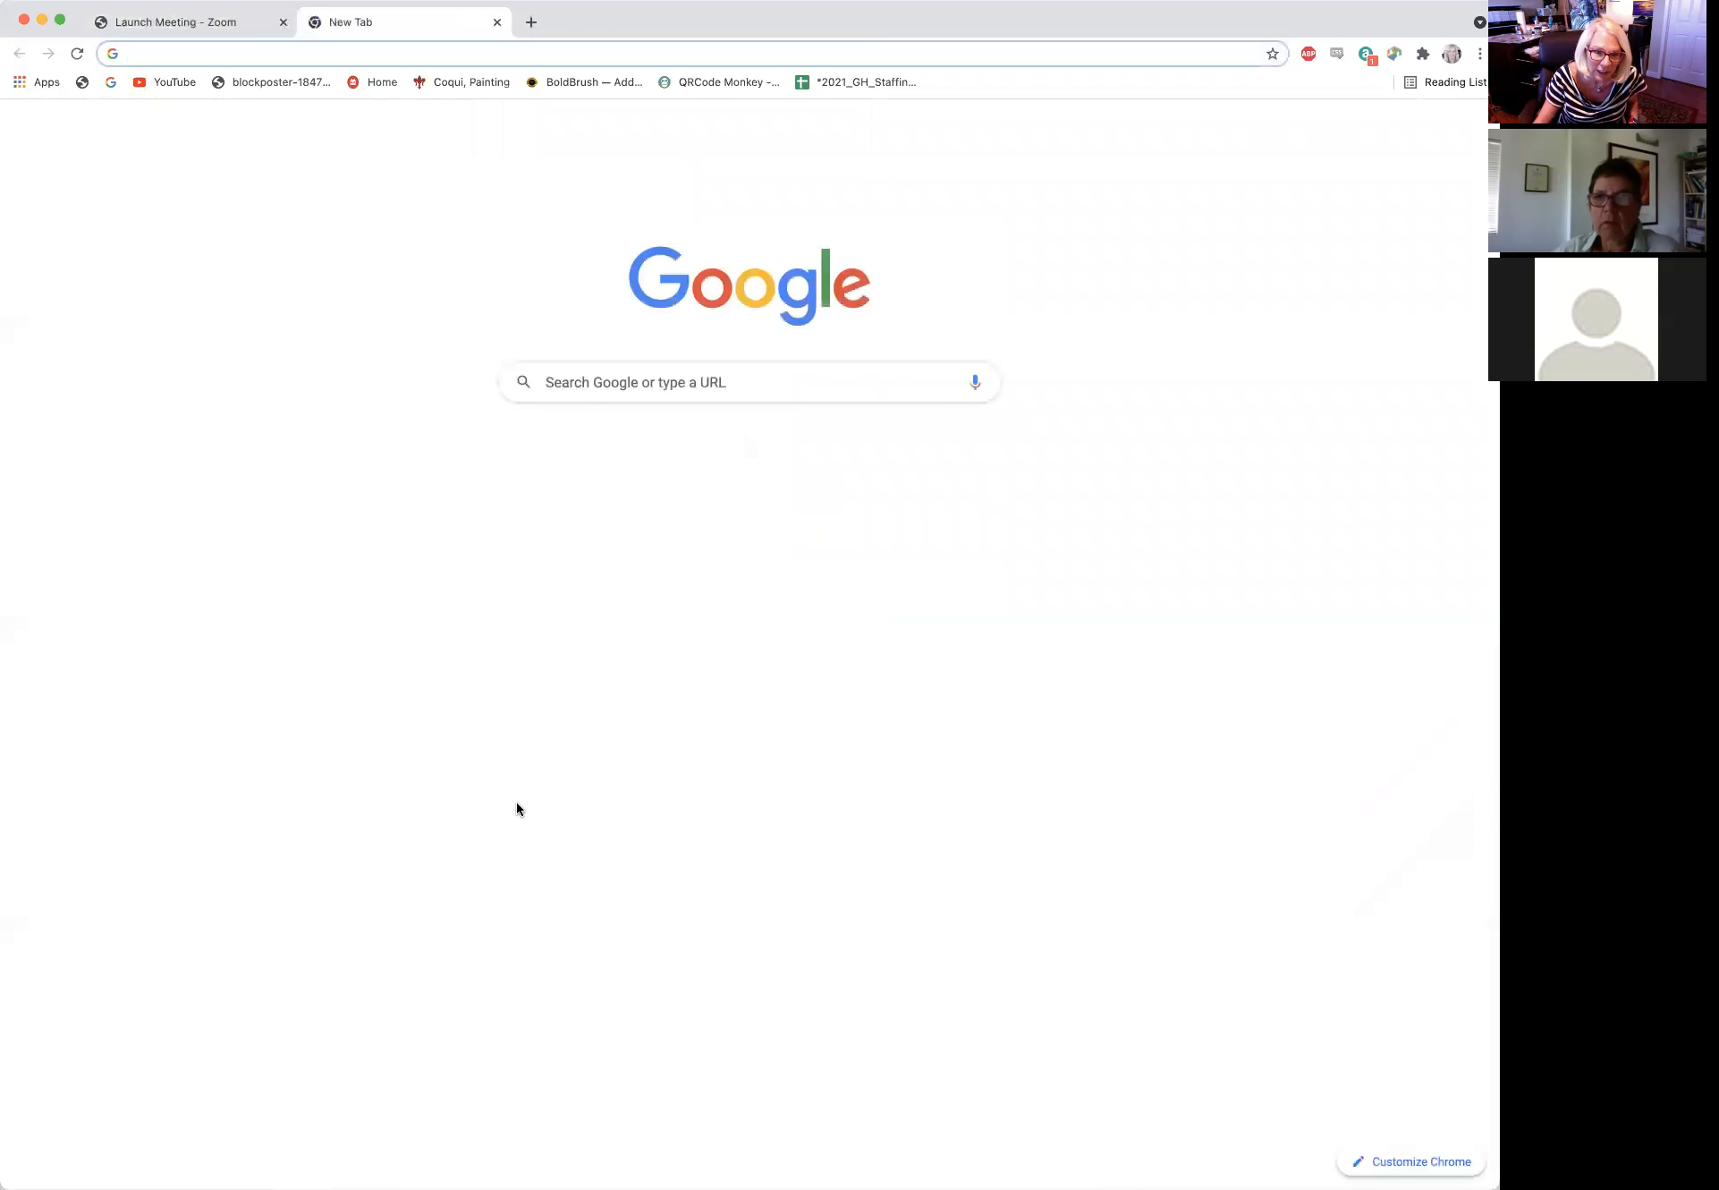
{"action": "left_click", "coordinate": [648, 456]}
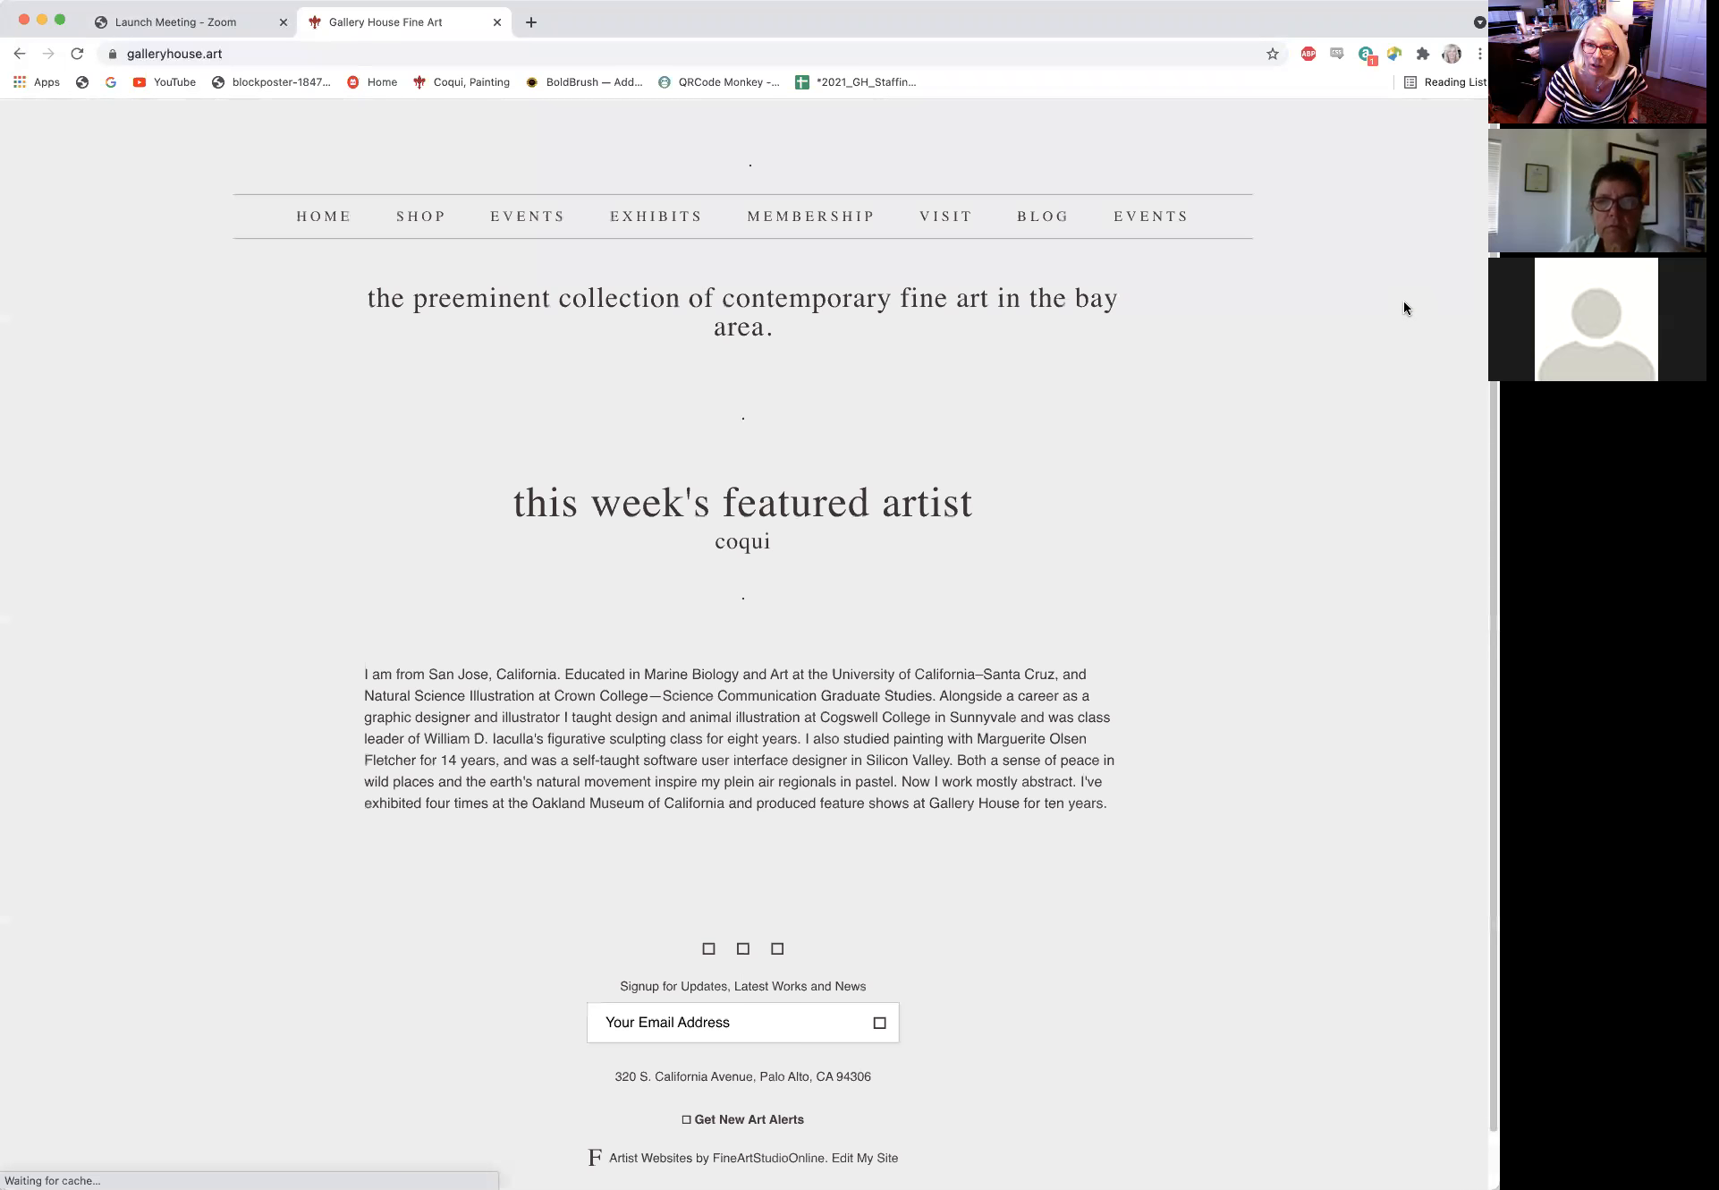
{"action": "scroll", "coordinate": [1167, 1022], "scroll_direction": "down", "scroll_amount": 10}
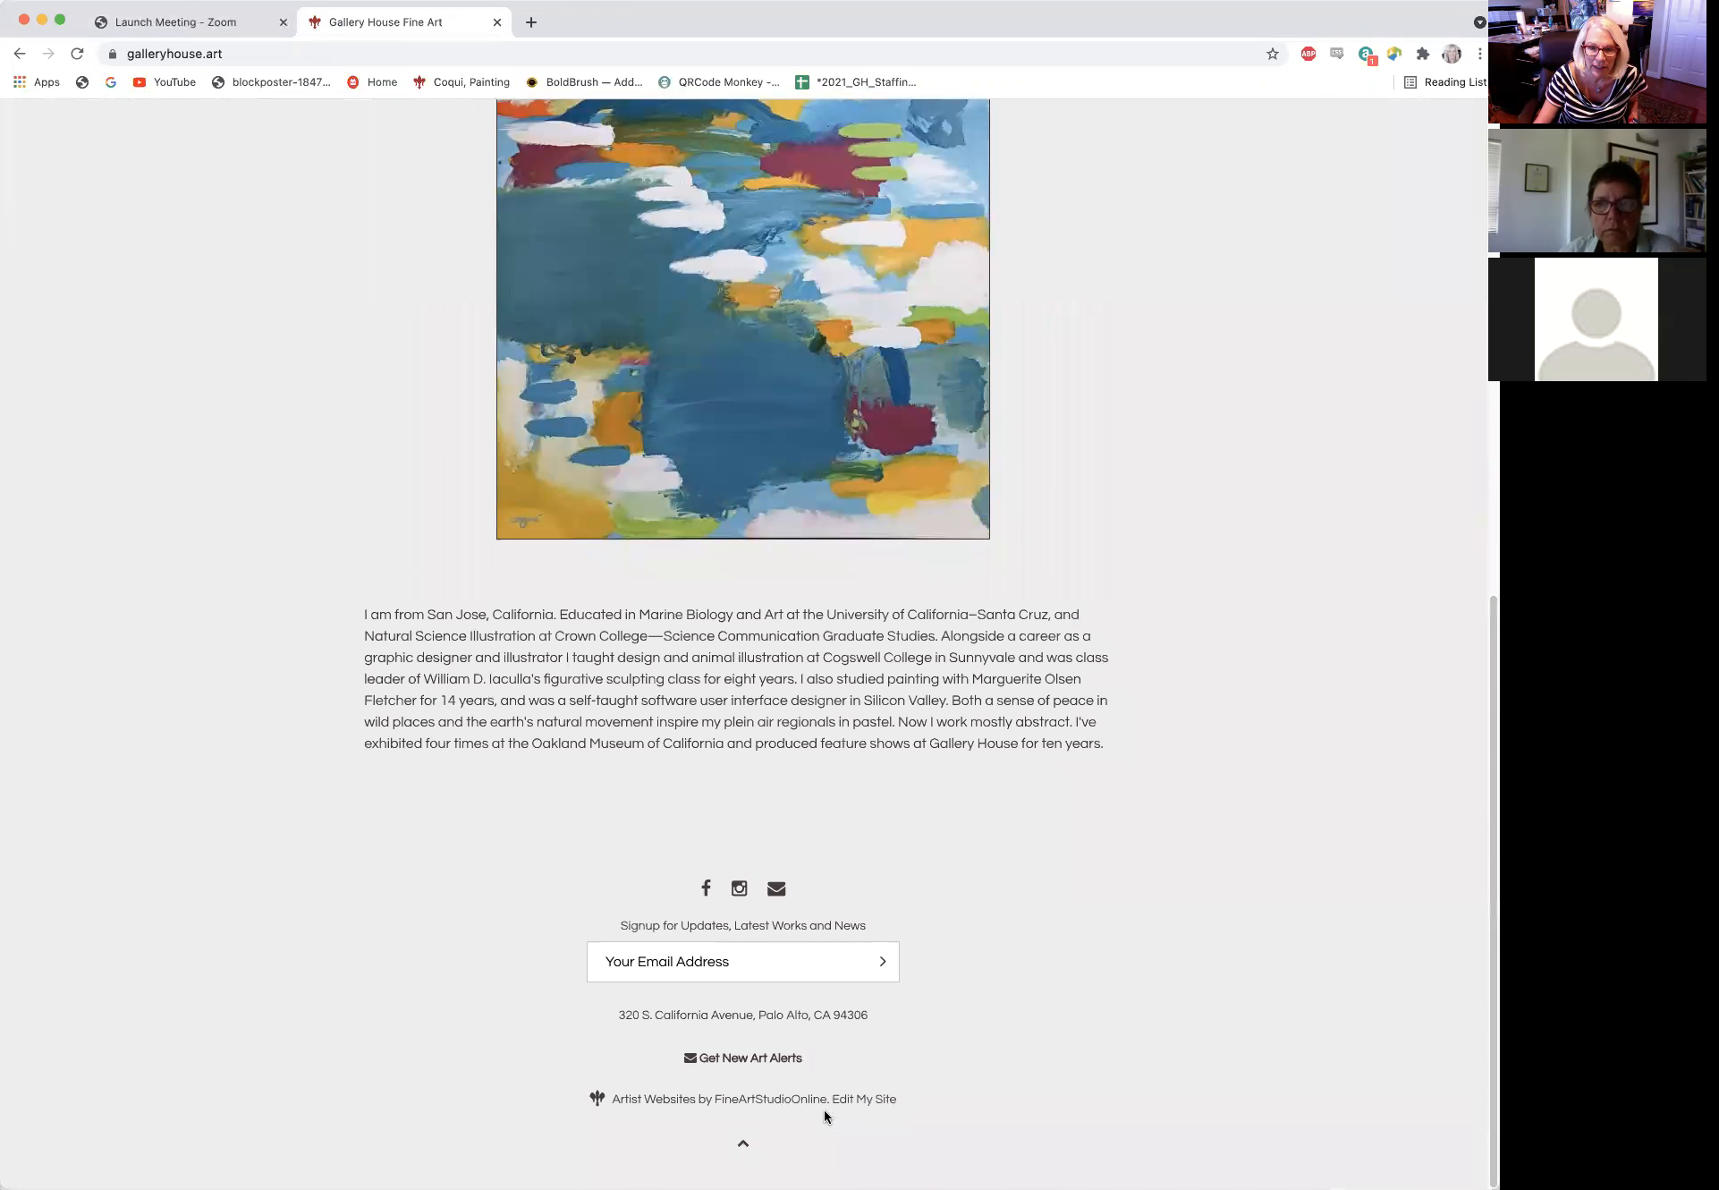
{"action": "left_click", "coordinate": [864, 1099]}
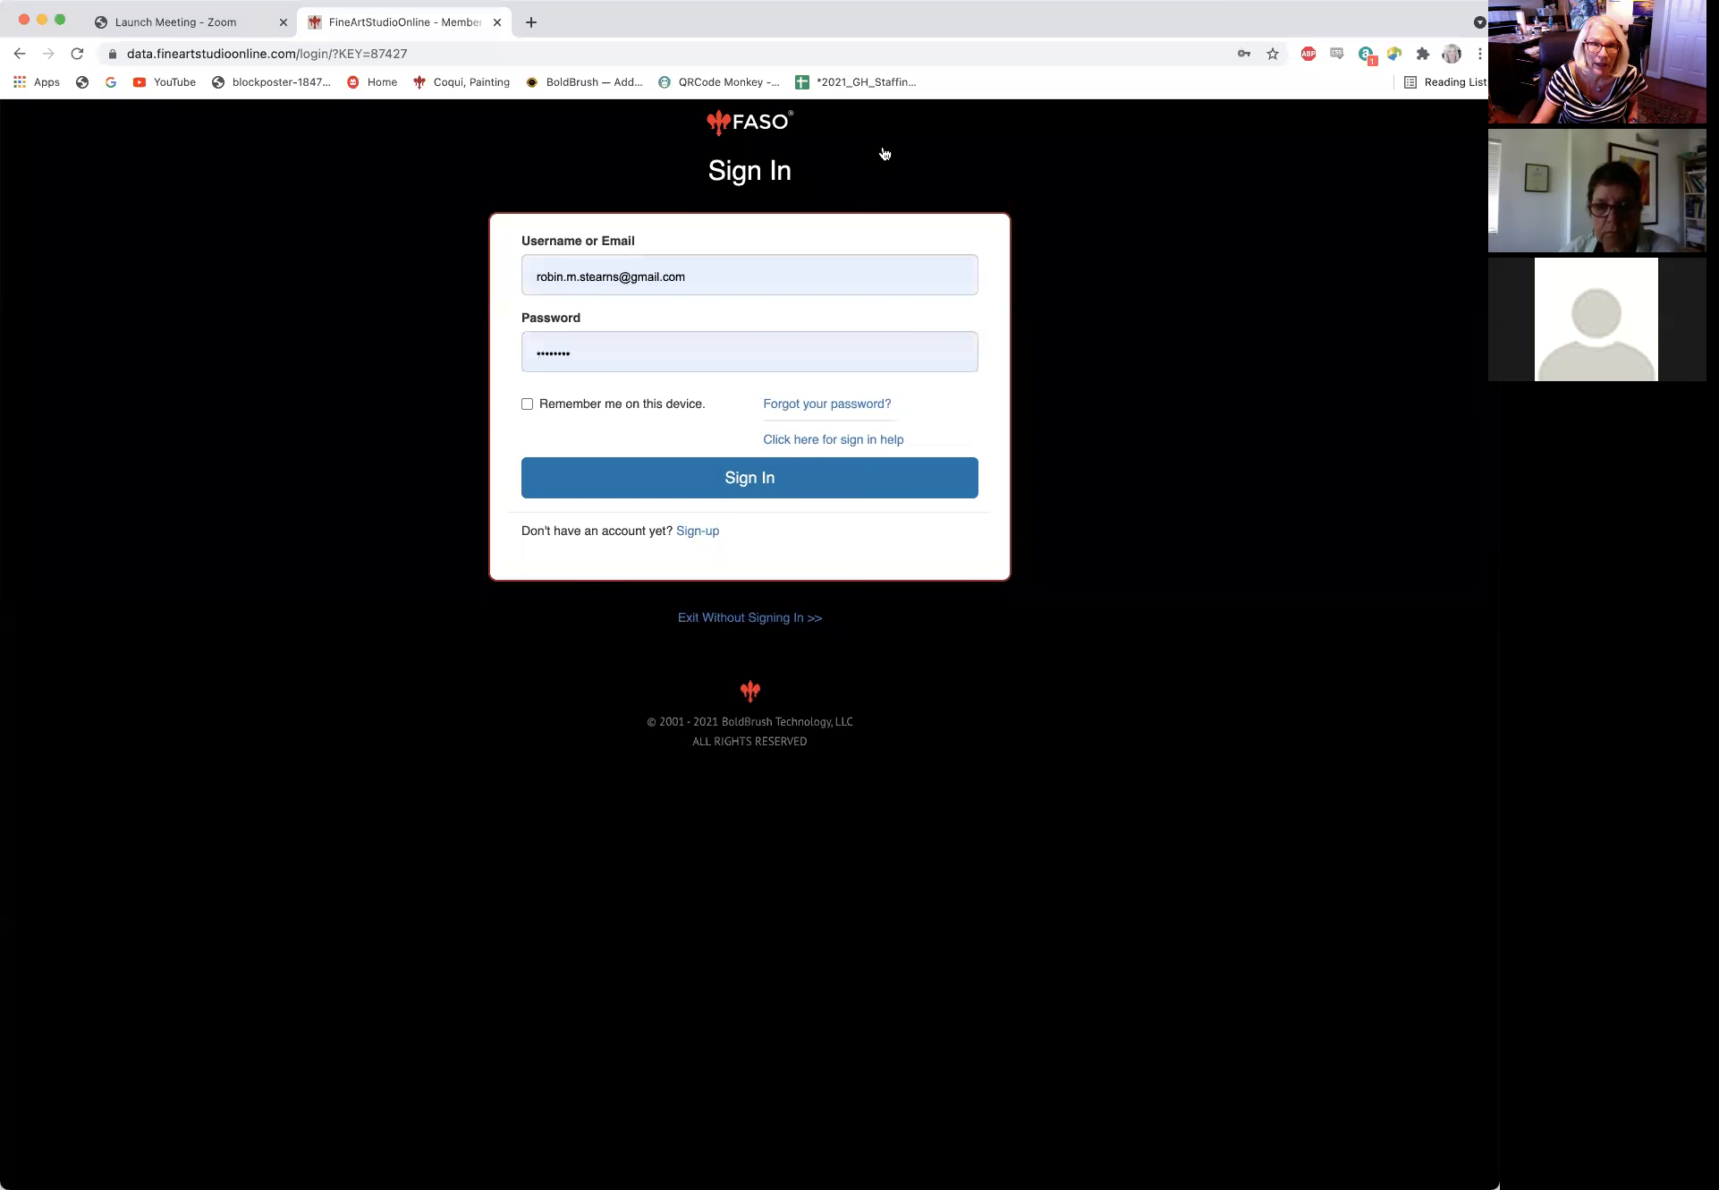
Fill in the saved GalleryHouse username and account password and sign in to the control panel.
{"action": "left_click", "coordinate": [715, 276]}
{"action": "left_click", "coordinate": [605, 377]}
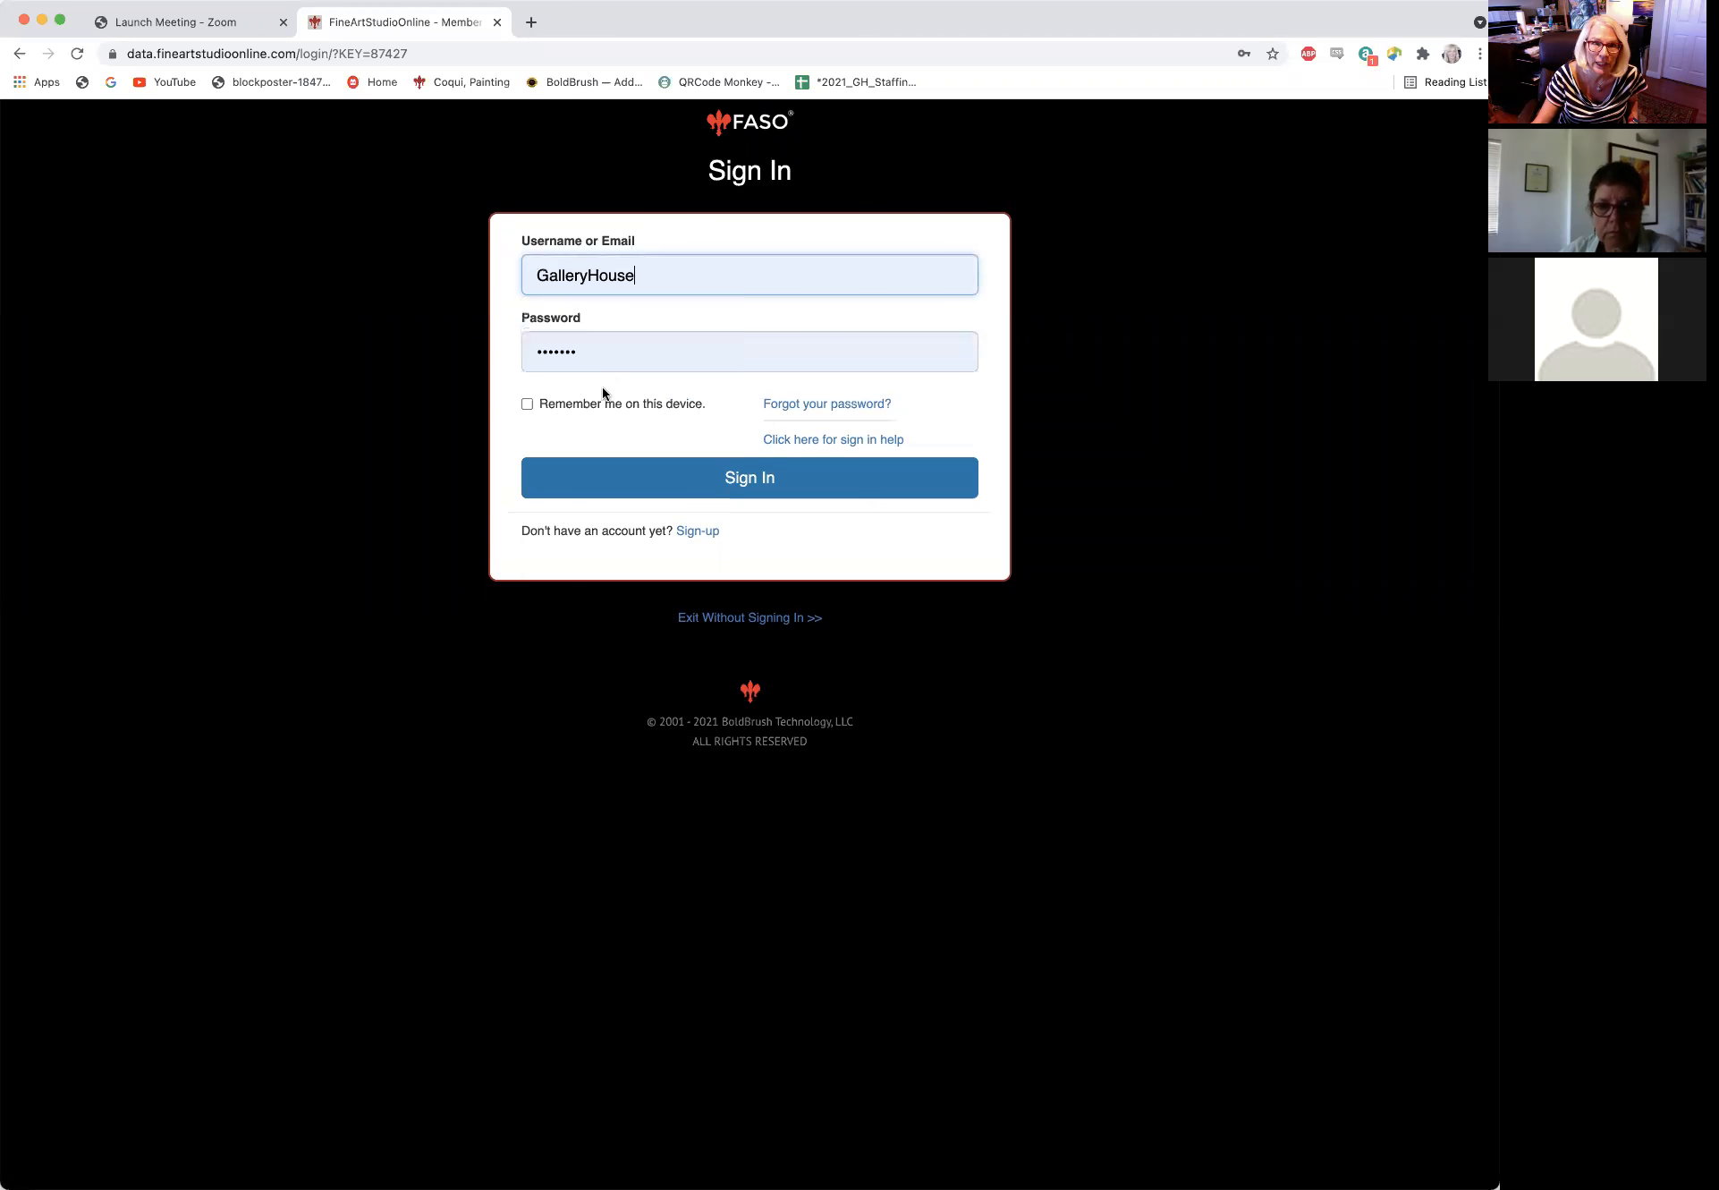
{"action": "left_click", "coordinate": [652, 476]}
{"action": "left_click", "coordinate": [654, 479]}
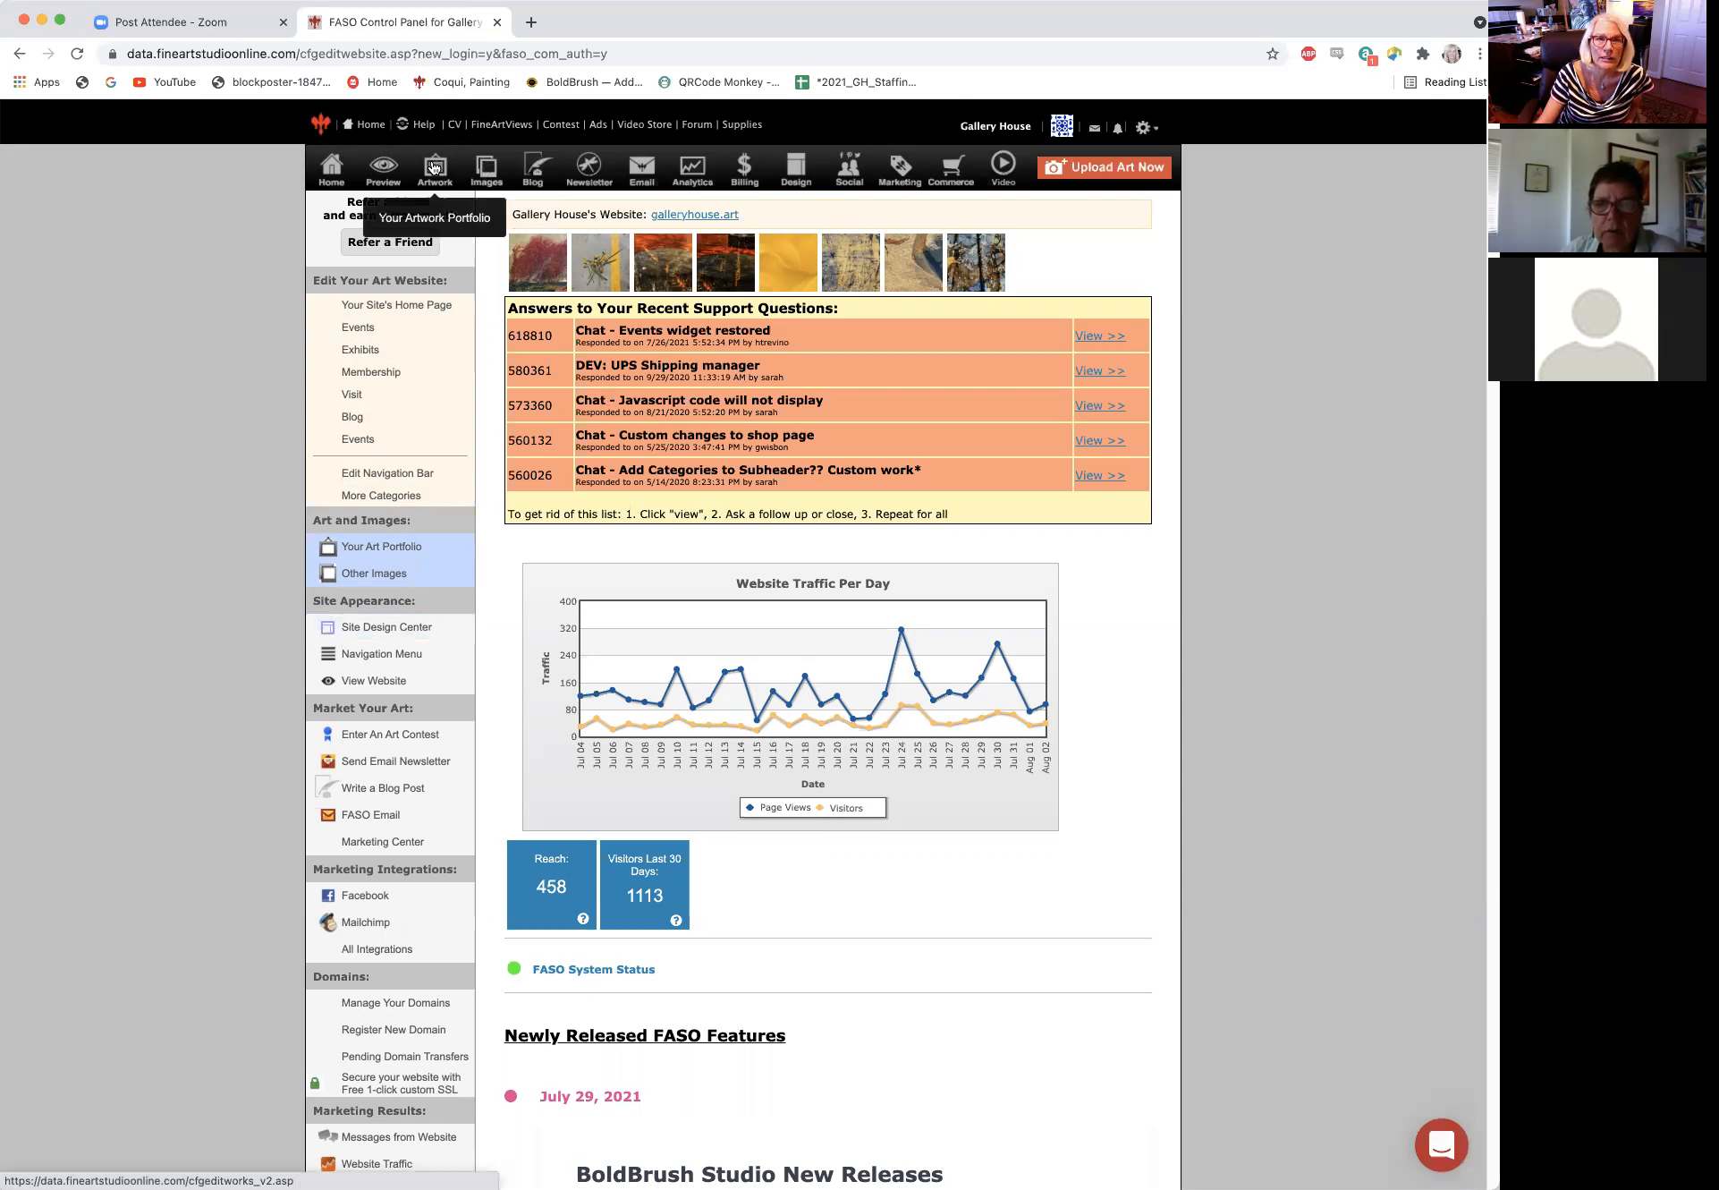
Open the artwork portfolio and search it by the artist's first name.
{"action": "left_click", "coordinate": [437, 170]}
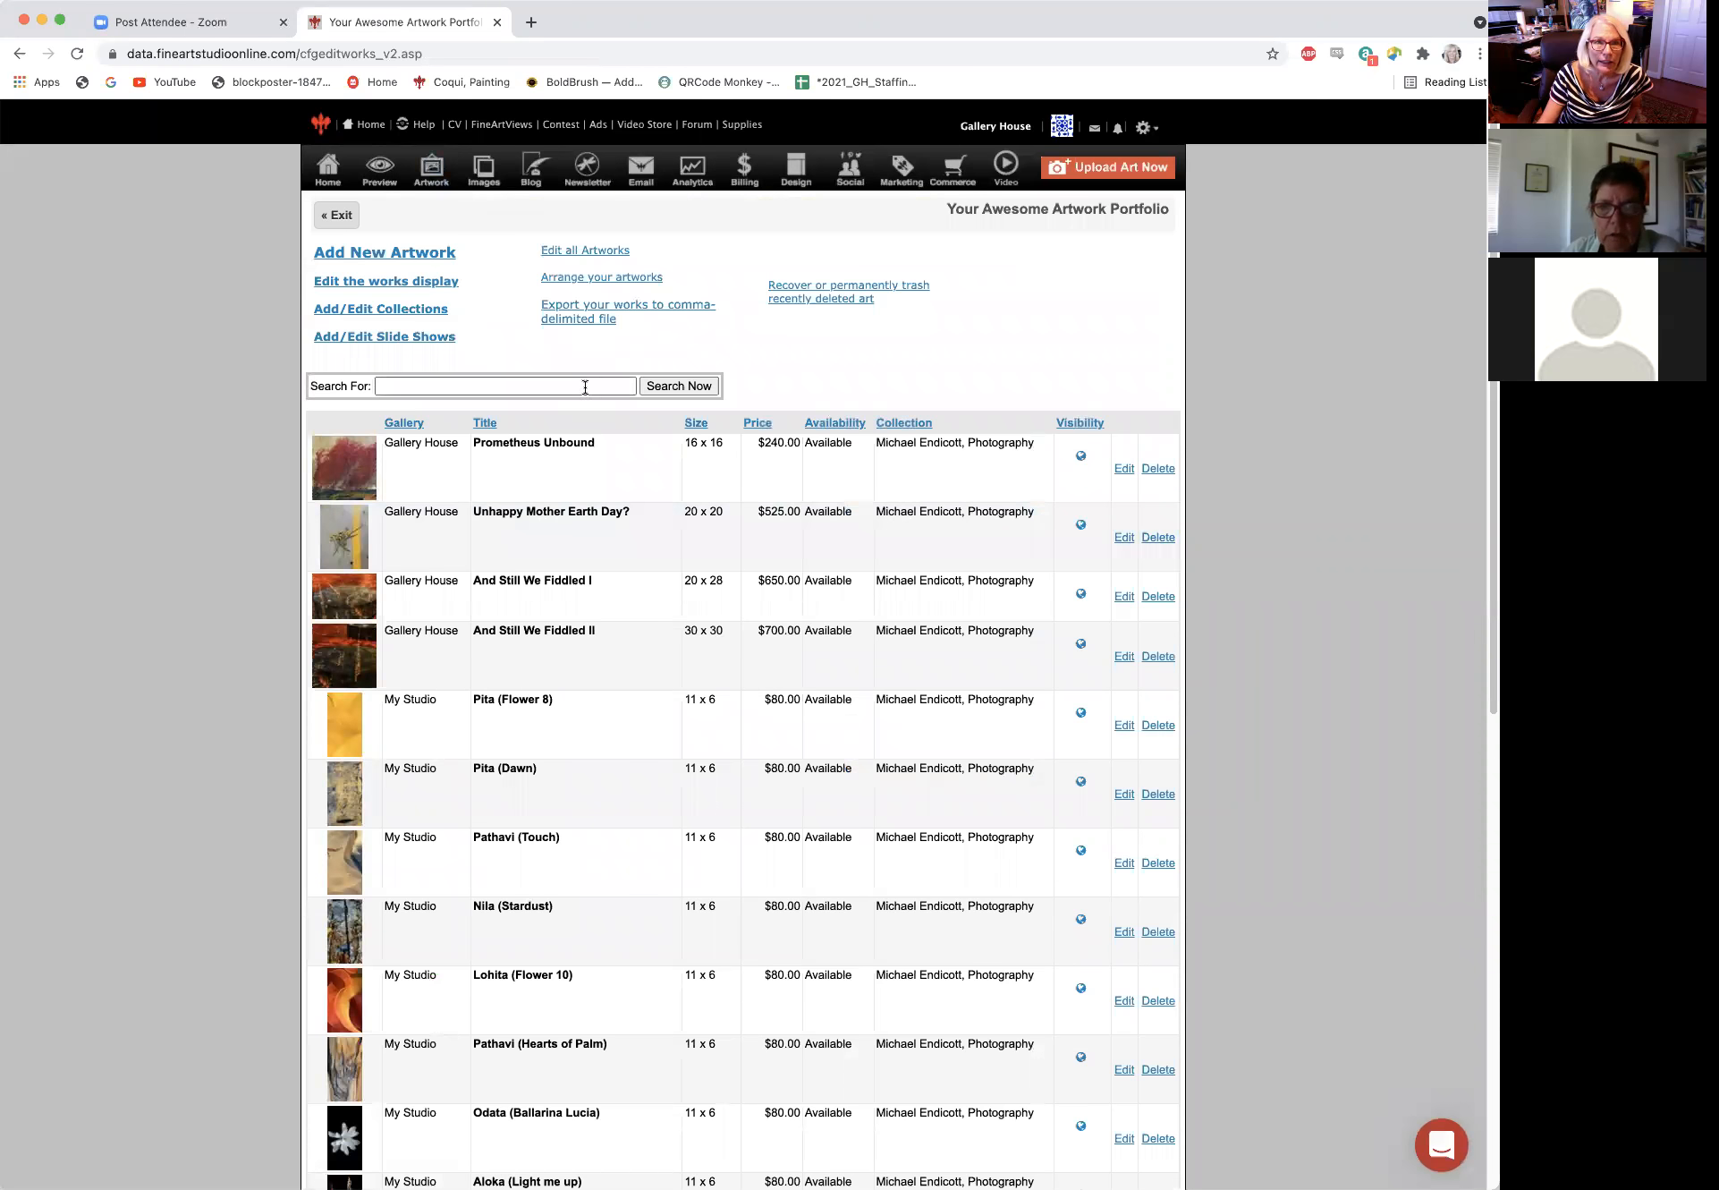
{"action": "left_click", "coordinate": [585, 386]}
{"action": "type", "text": "trev;yn"}
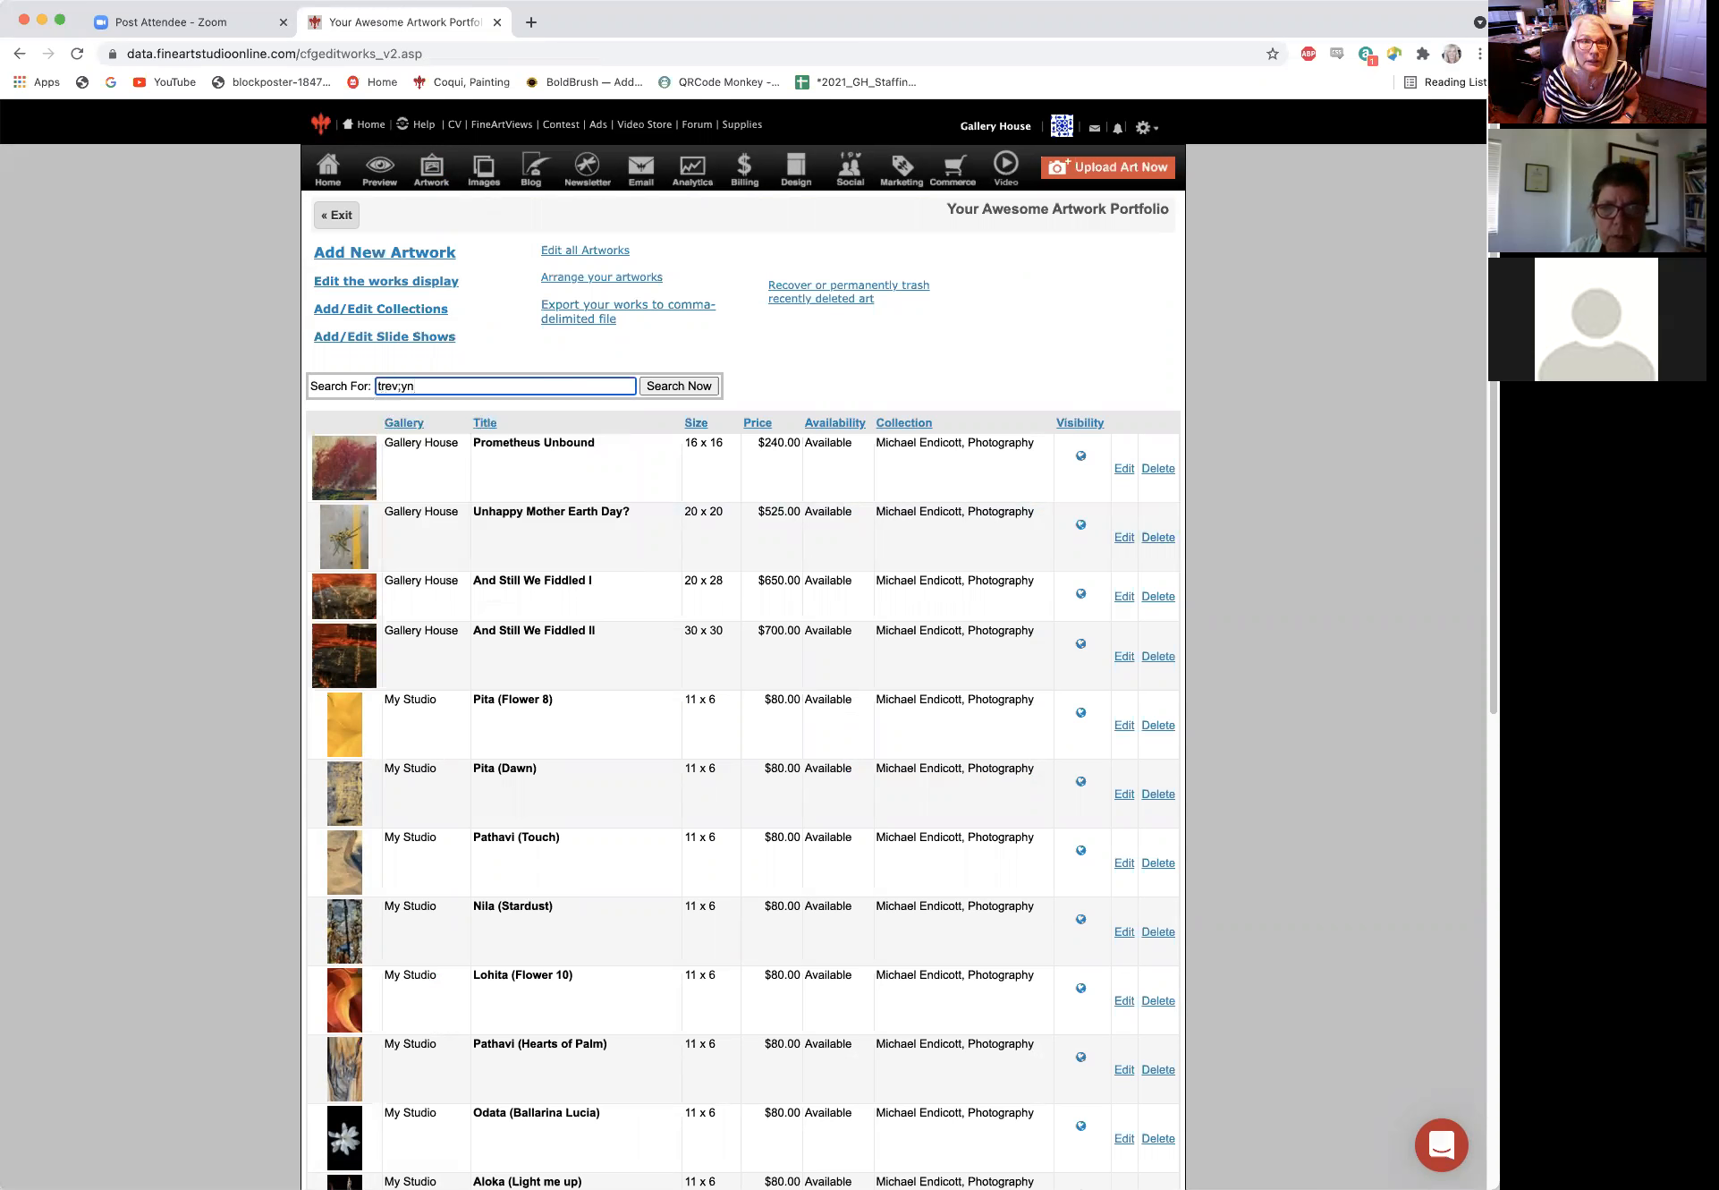
{"action": "key", "text": "BackSpace"}
{"action": "key", "text": "BackSpace"}
{"action": "key", "text": "BackSpace"}
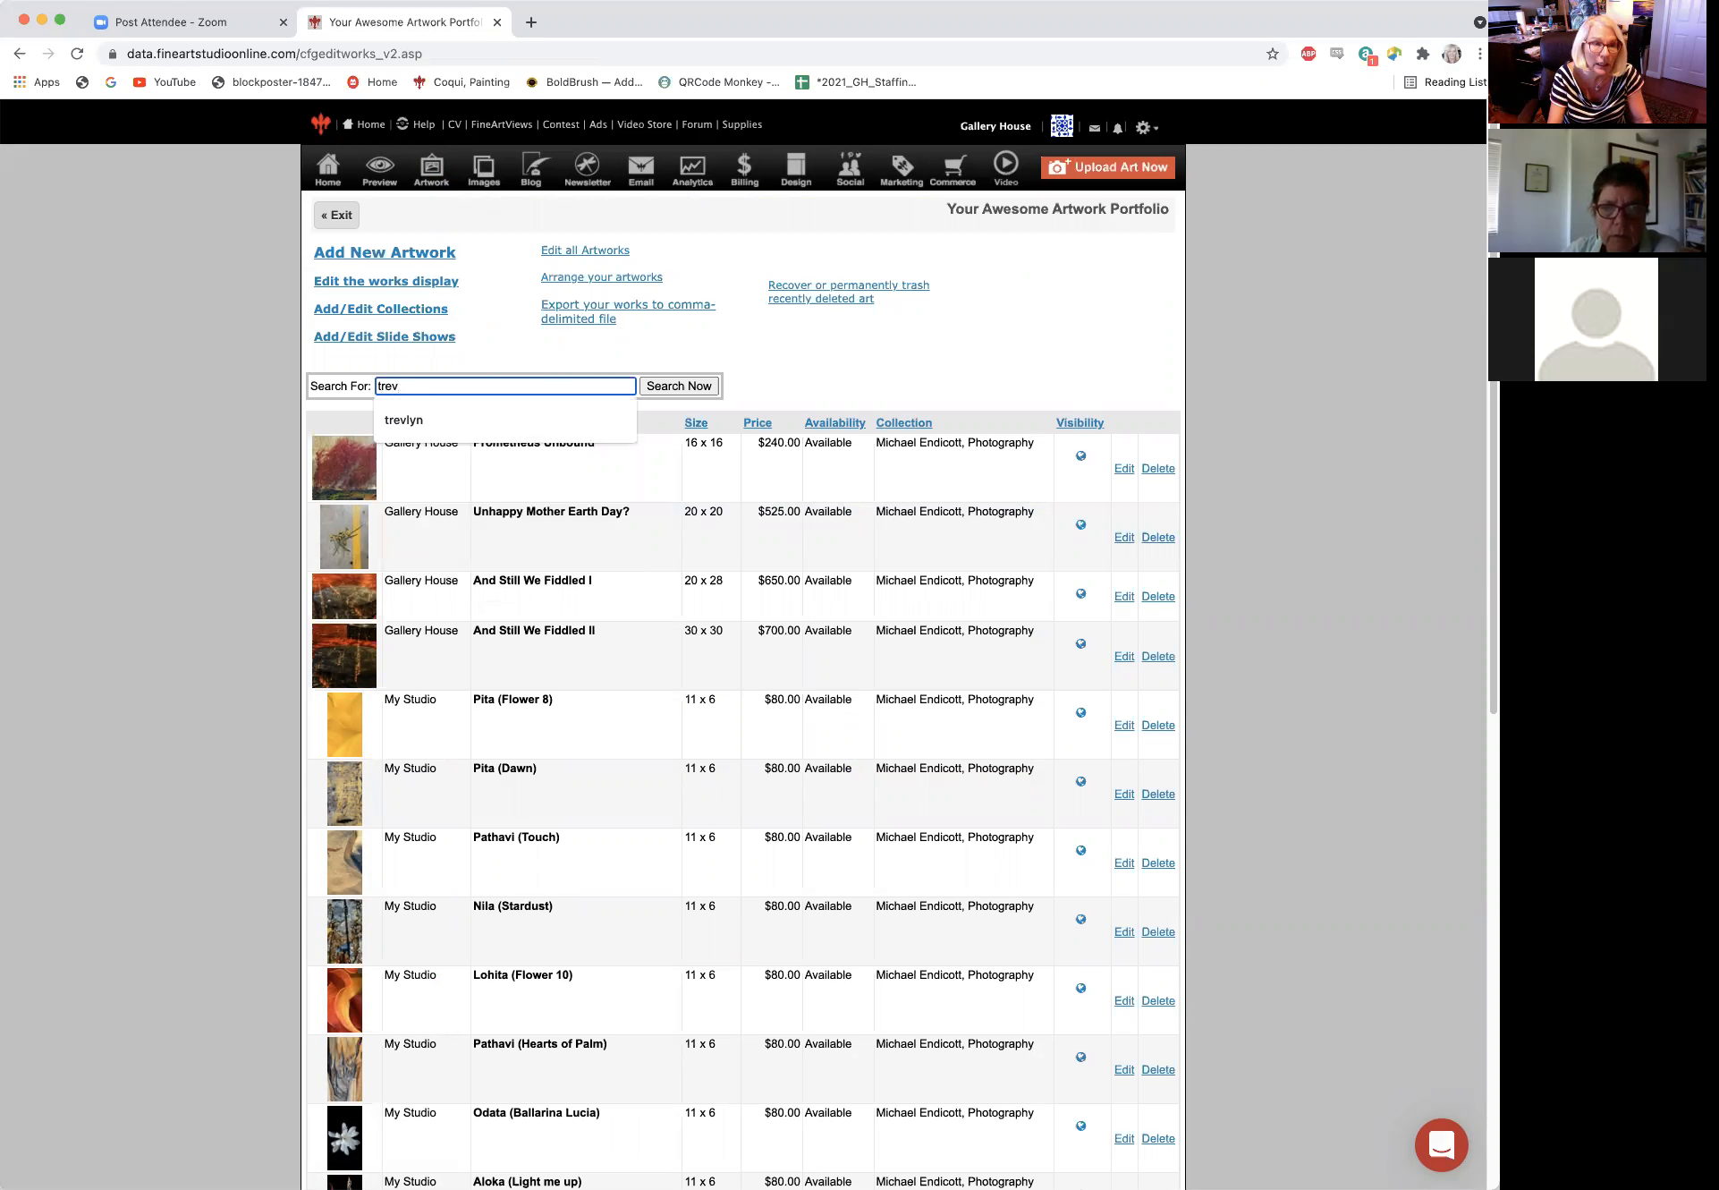
{"action": "left_click", "coordinate": [514, 416]}
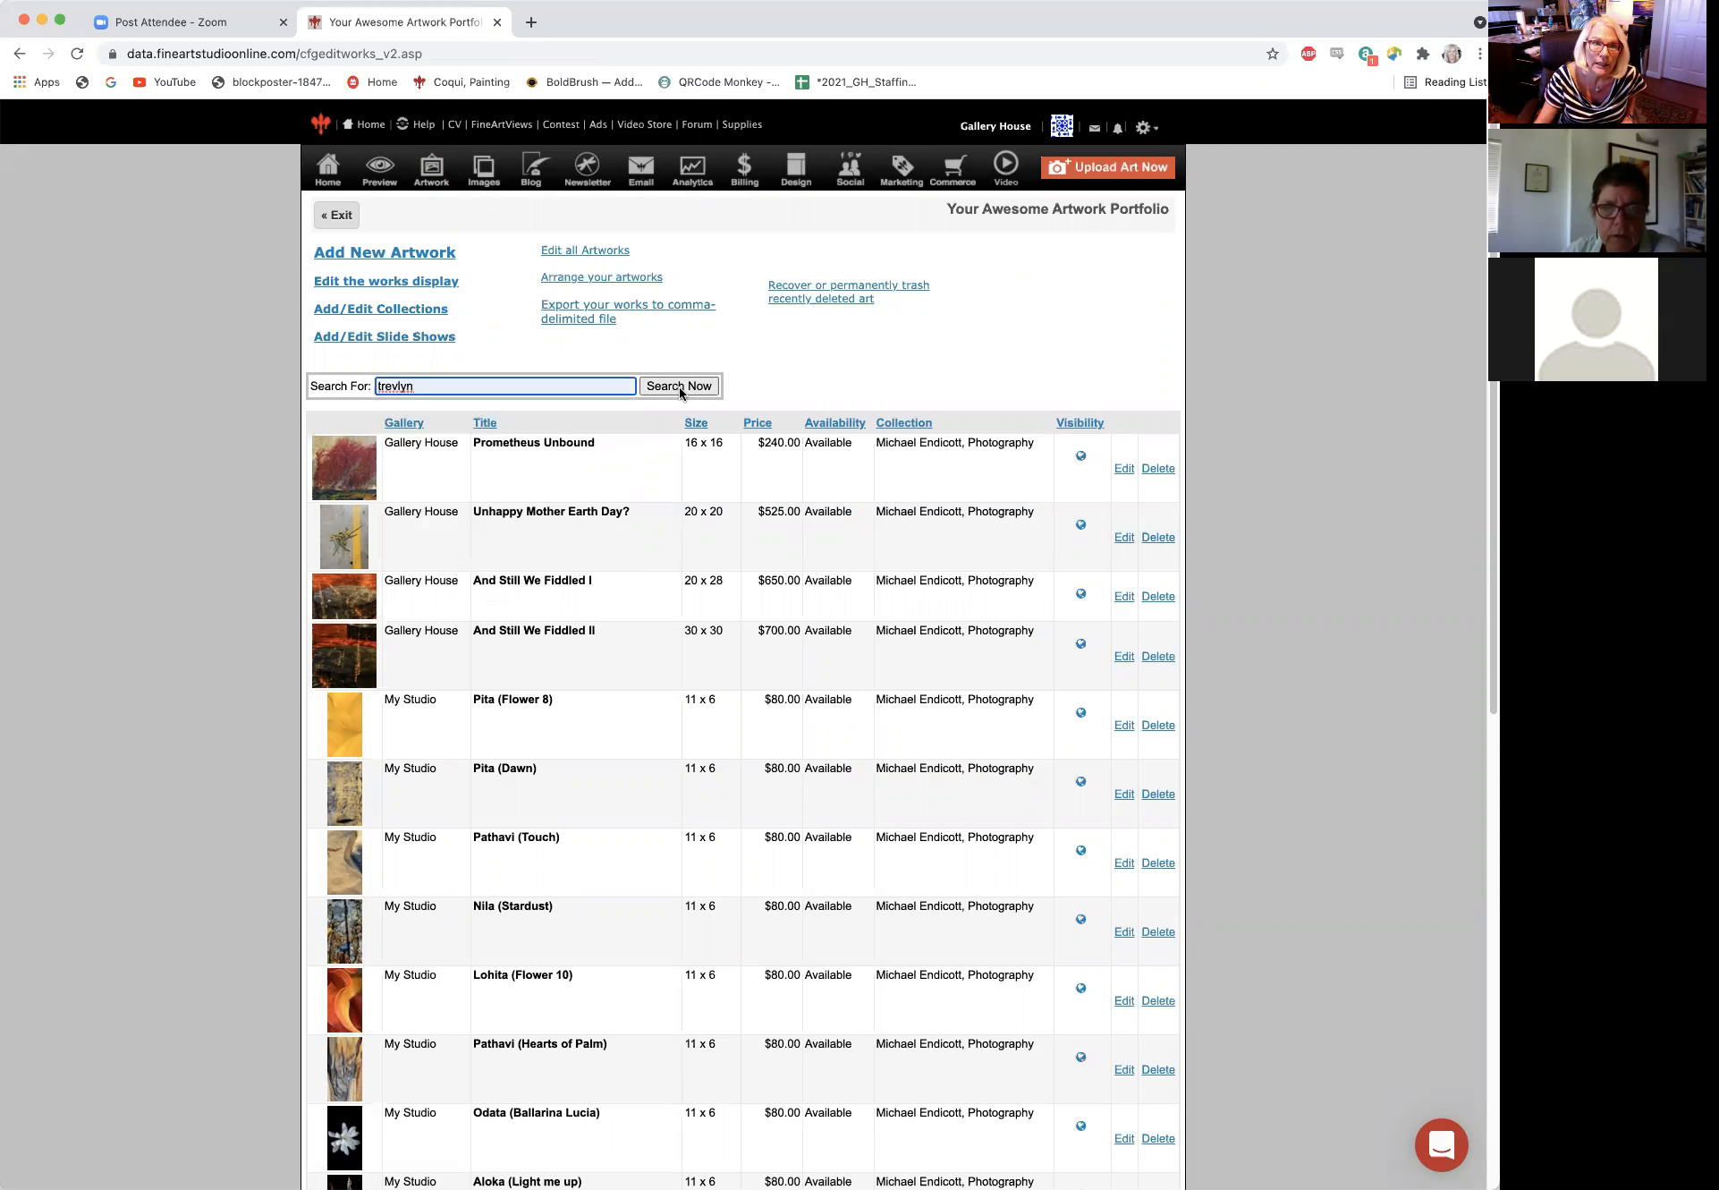
{"action": "left_click", "coordinate": [678, 386]}
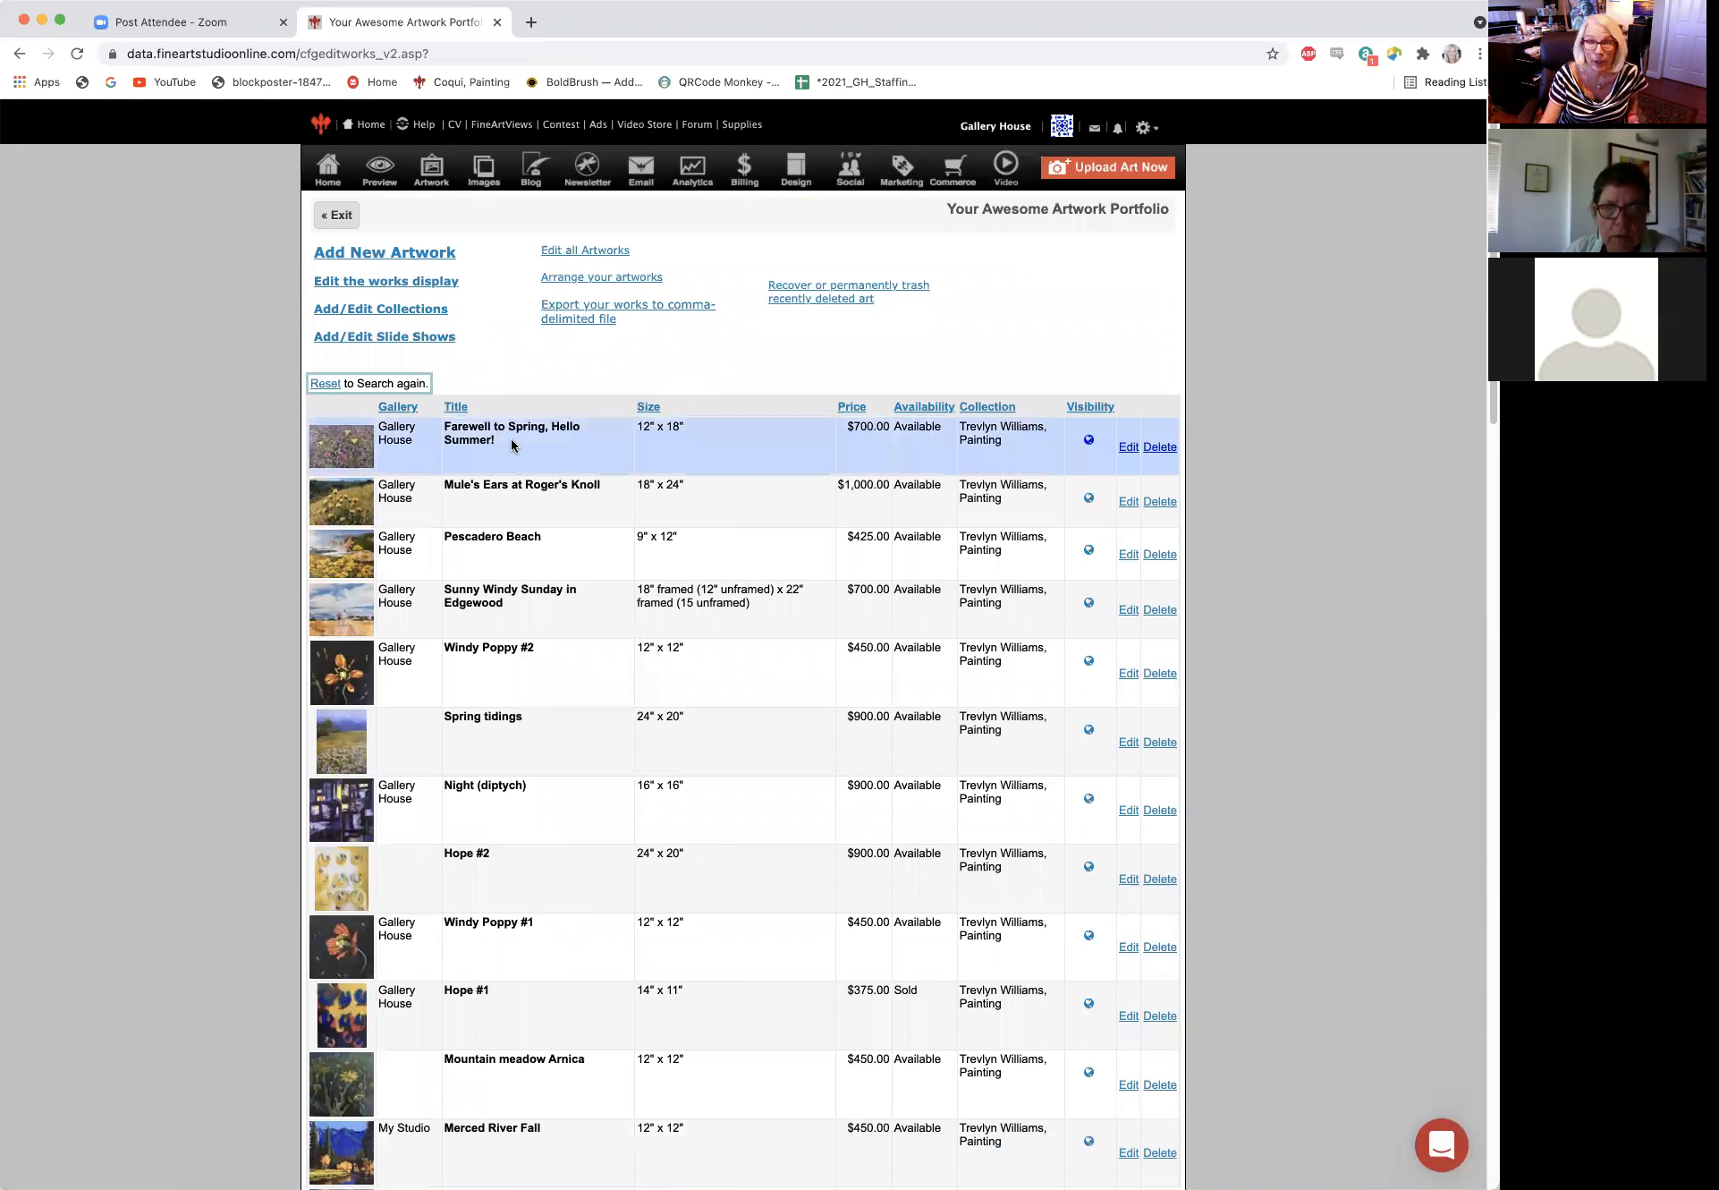
Open the artwork "Farewell to Spring, Hello Summer!" for editing and expand its Advanced Commerce Settings.
{"action": "left_click", "coordinate": [1128, 448]}
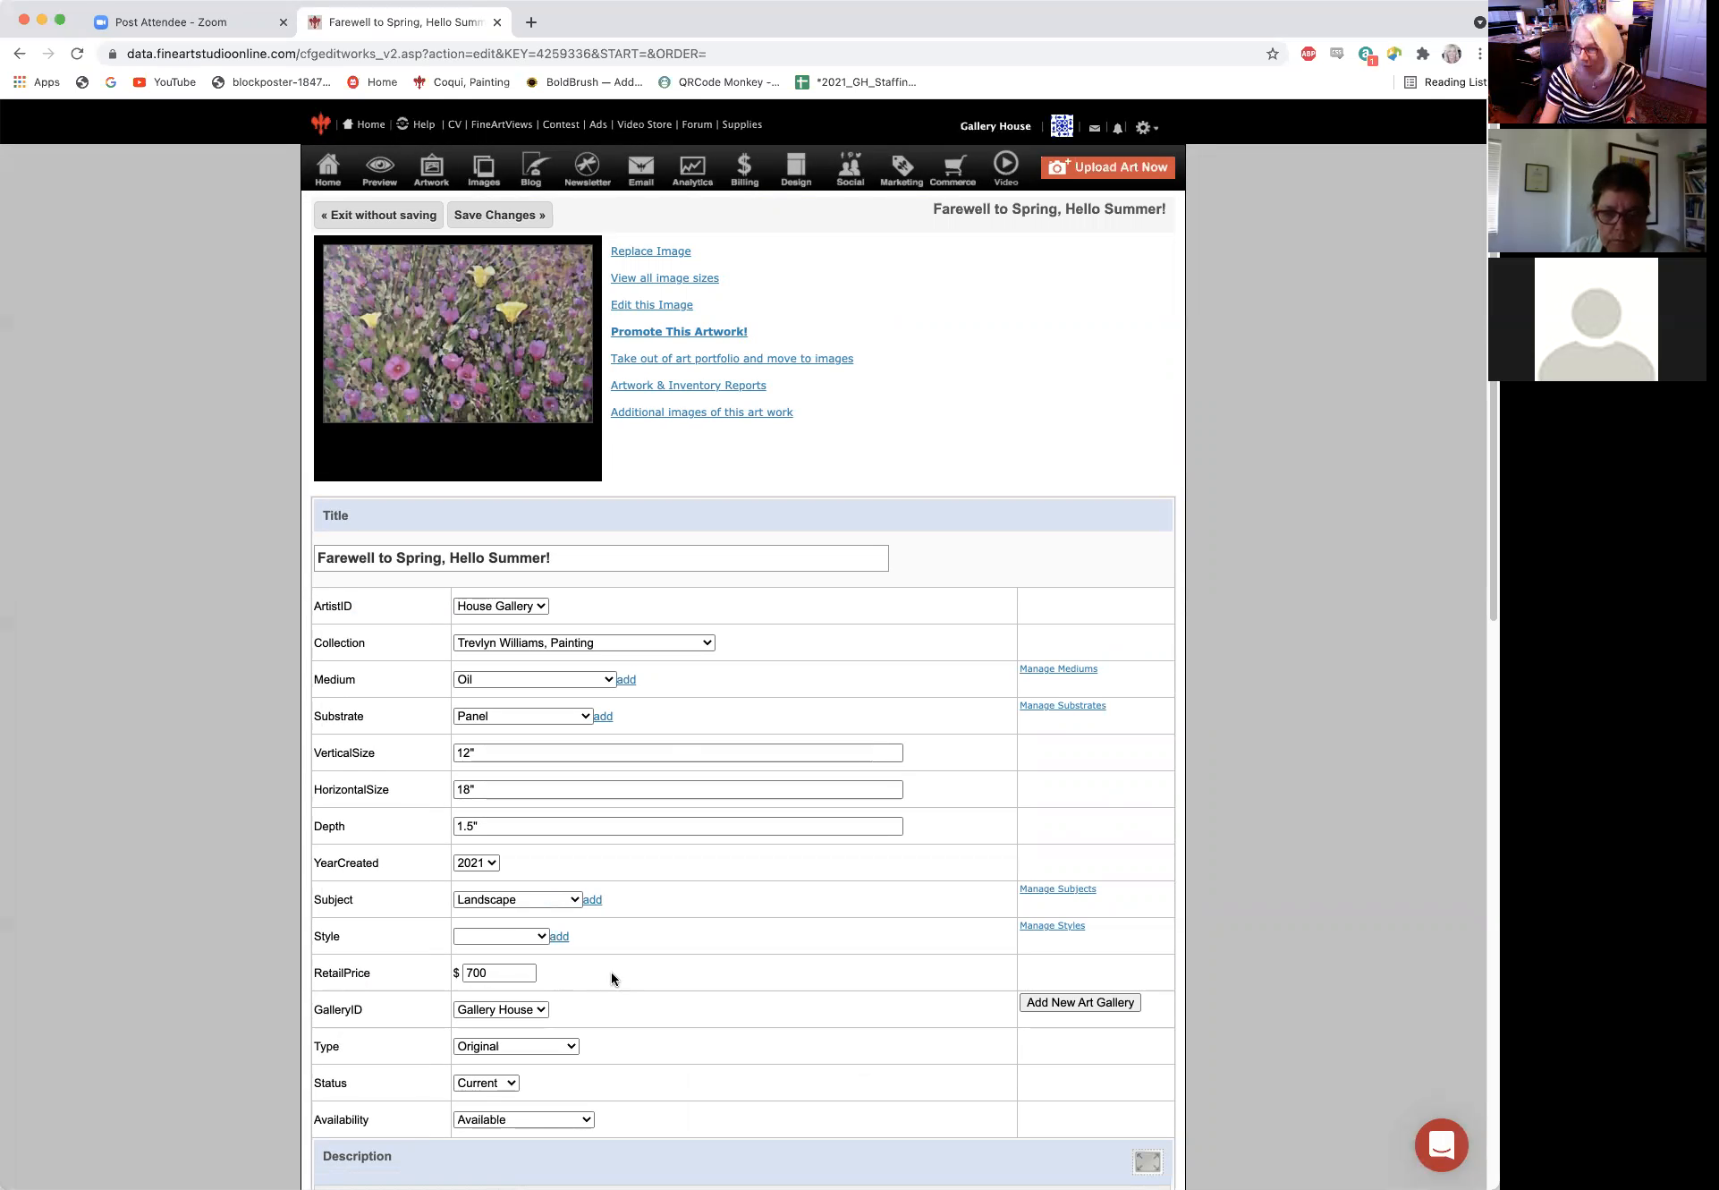
{"action": "scroll", "coordinate": [611, 974], "scroll_direction": "down", "scroll_amount": 3}
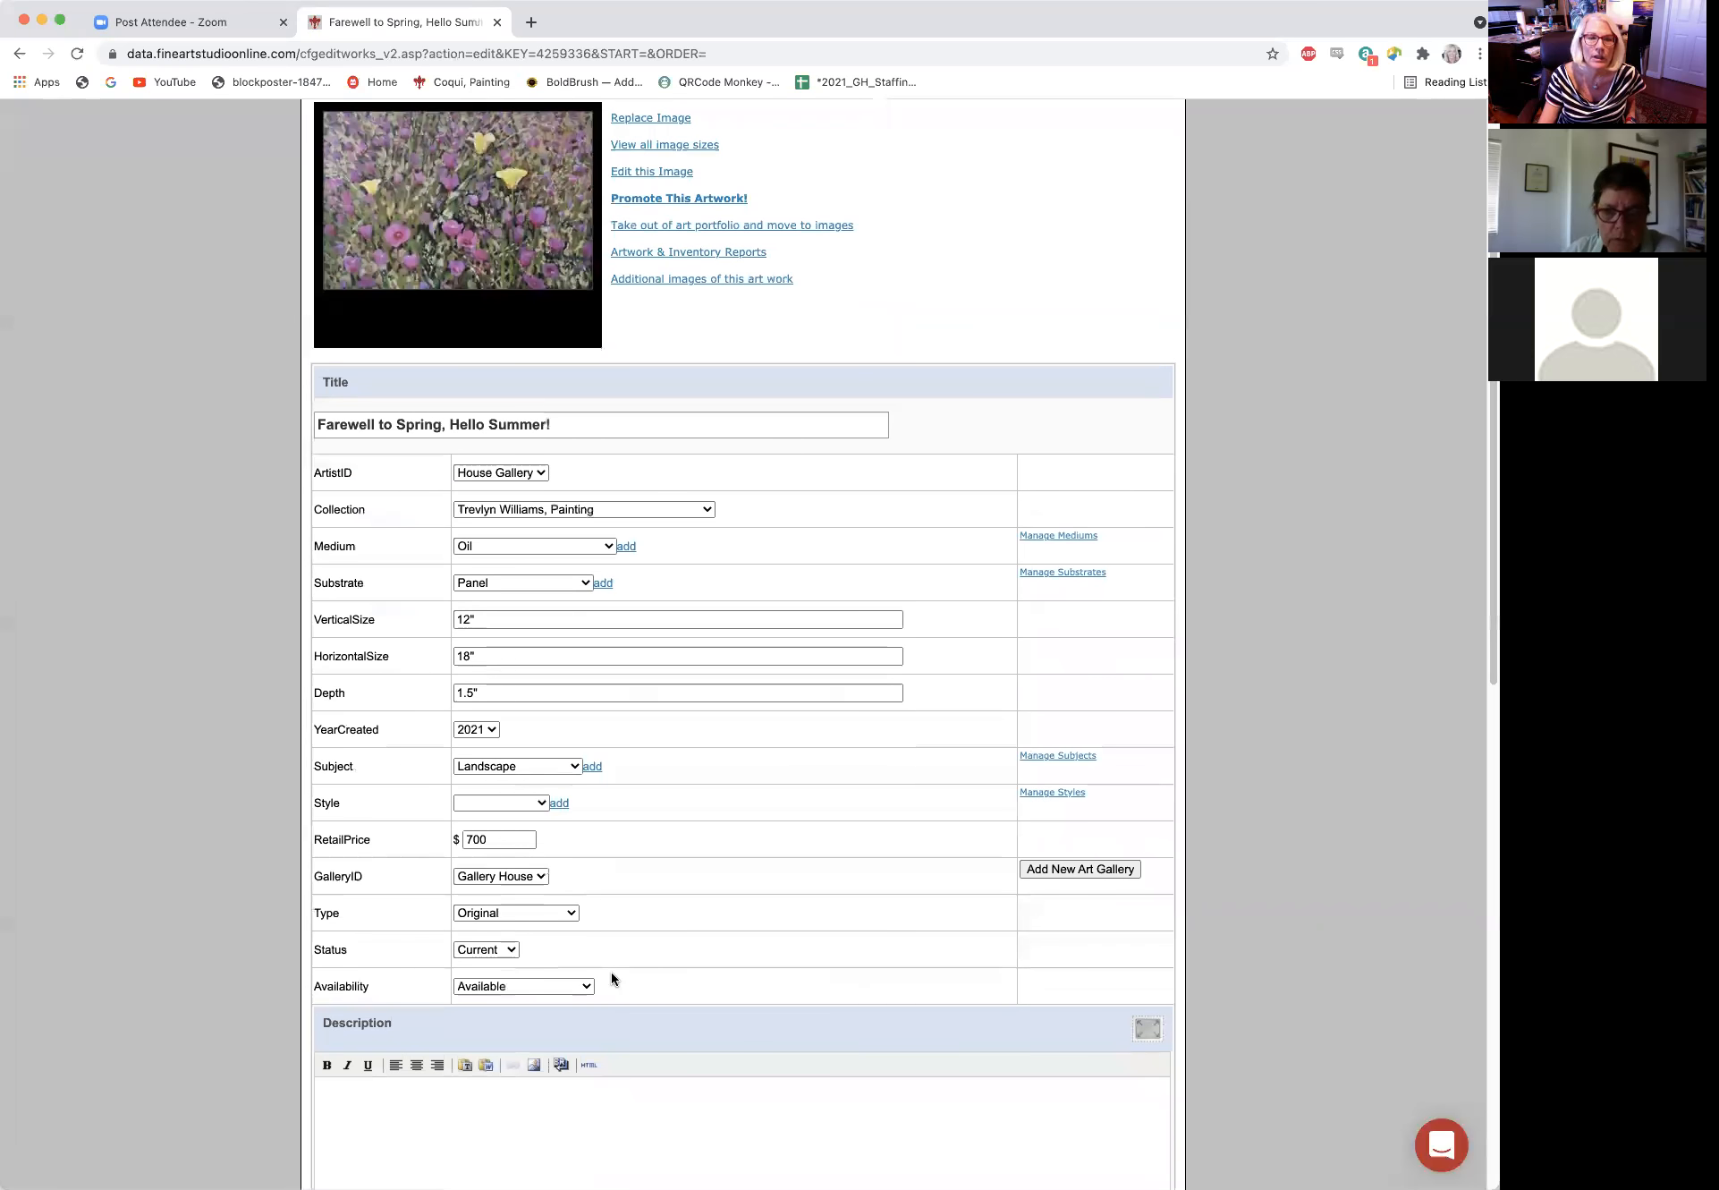
{"action": "scroll", "coordinate": [611, 971], "scroll_direction": "down", "scroll_amount": 5}
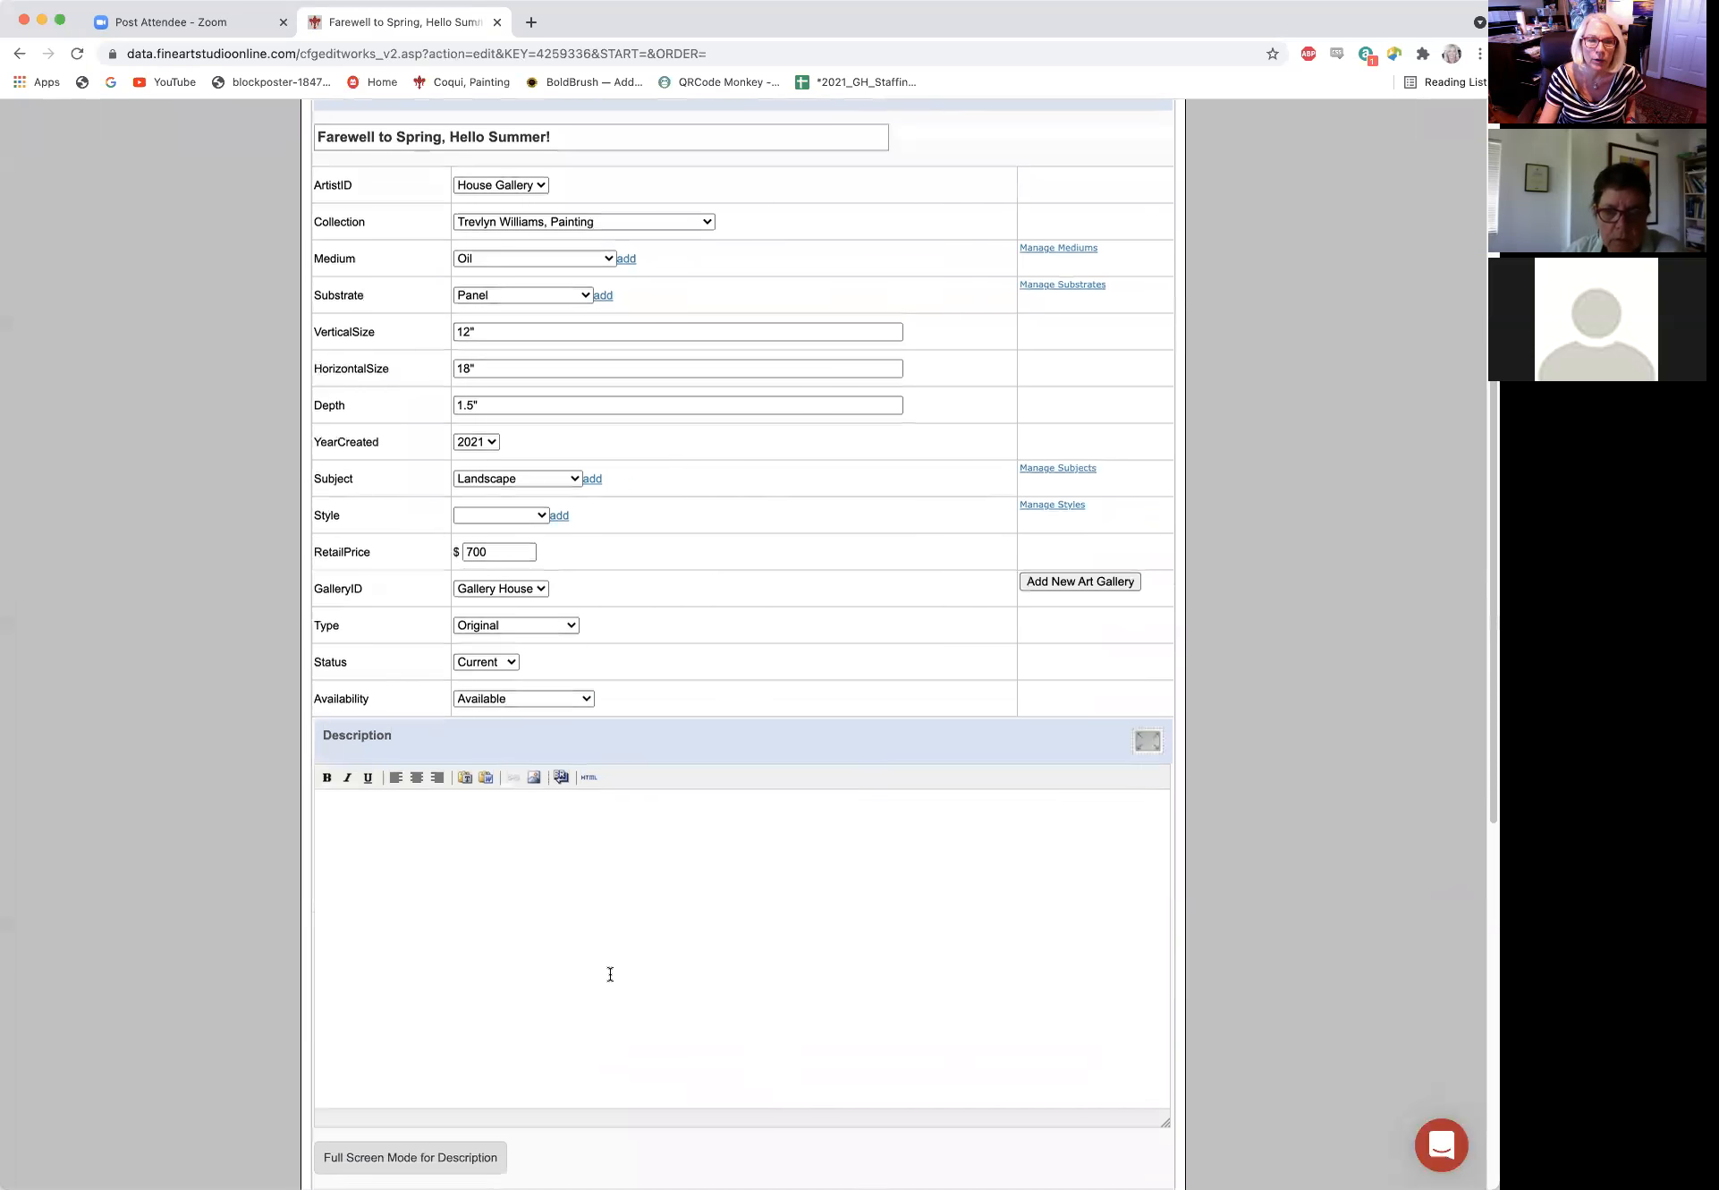
{"action": "scroll", "coordinate": [610, 974], "scroll_direction": "down", "scroll_amount": 3}
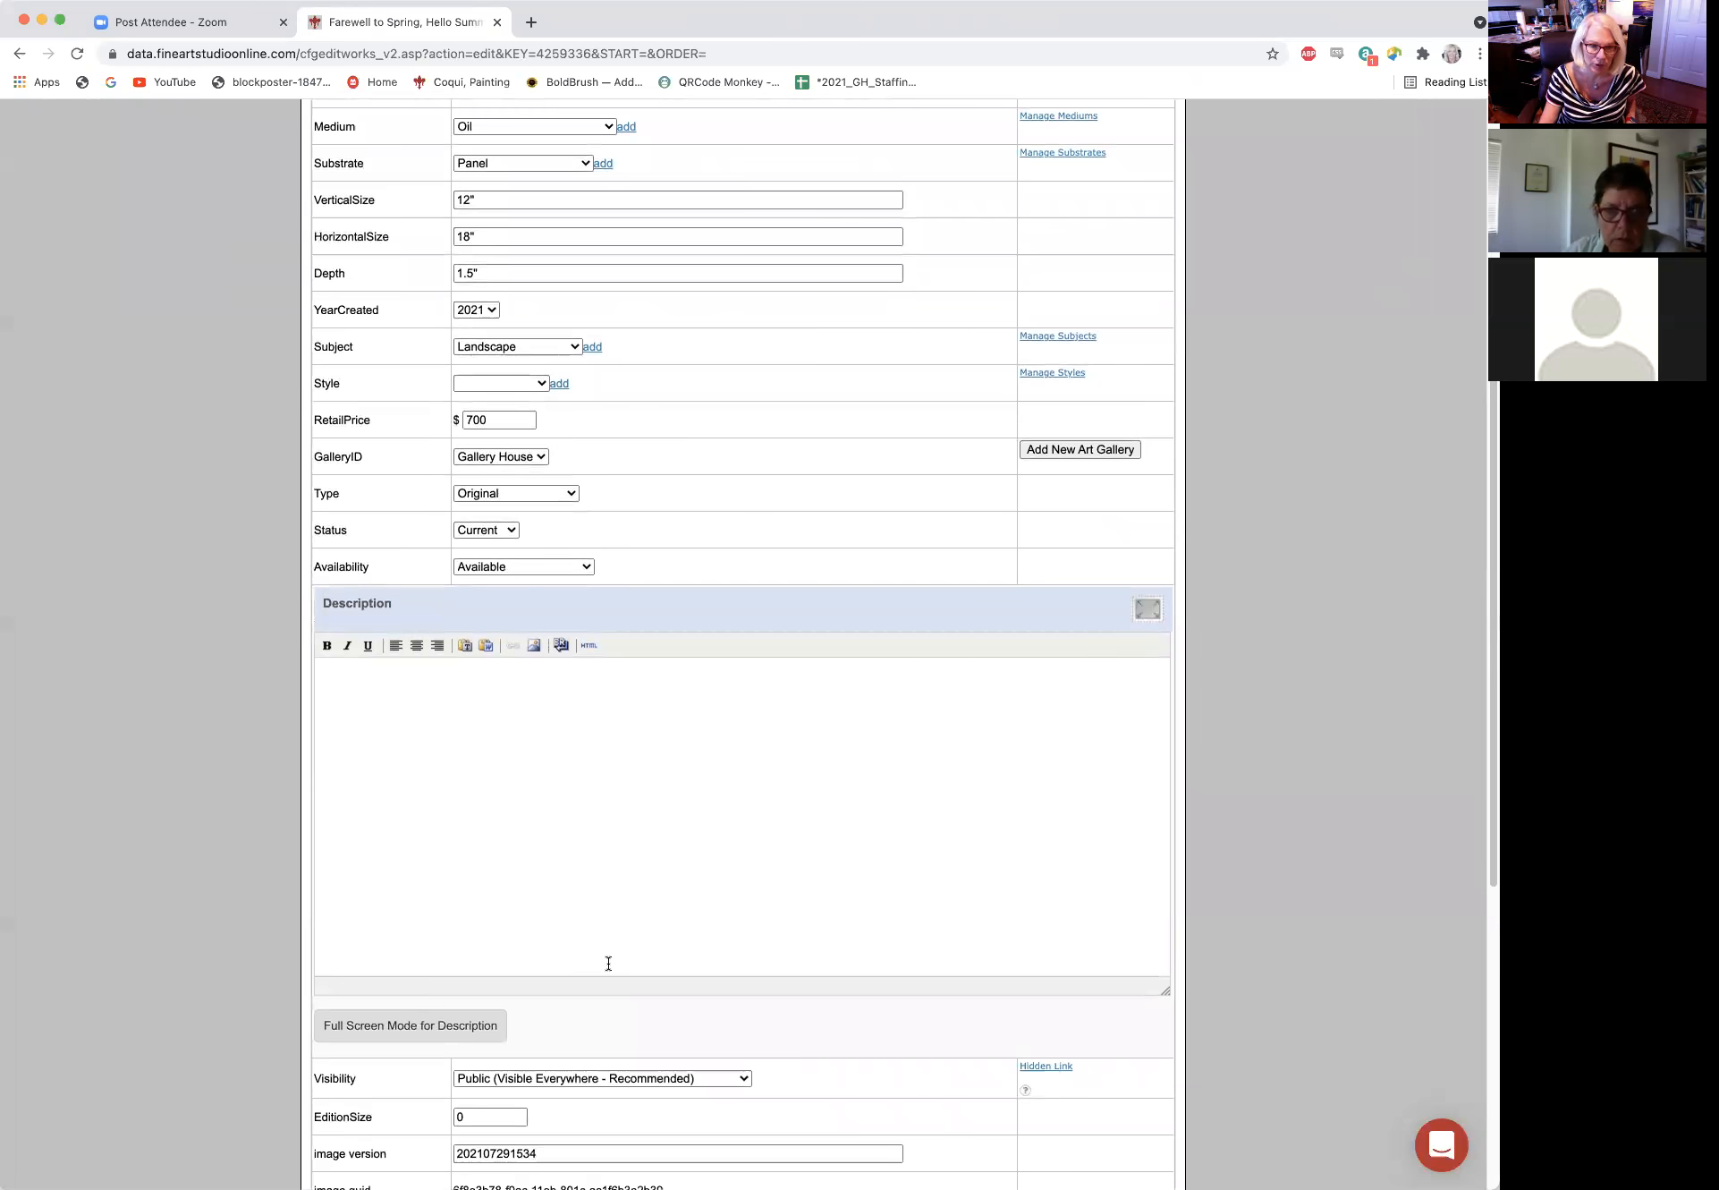
{"action": "scroll", "coordinate": [608, 963], "scroll_direction": "down", "scroll_amount": 12}
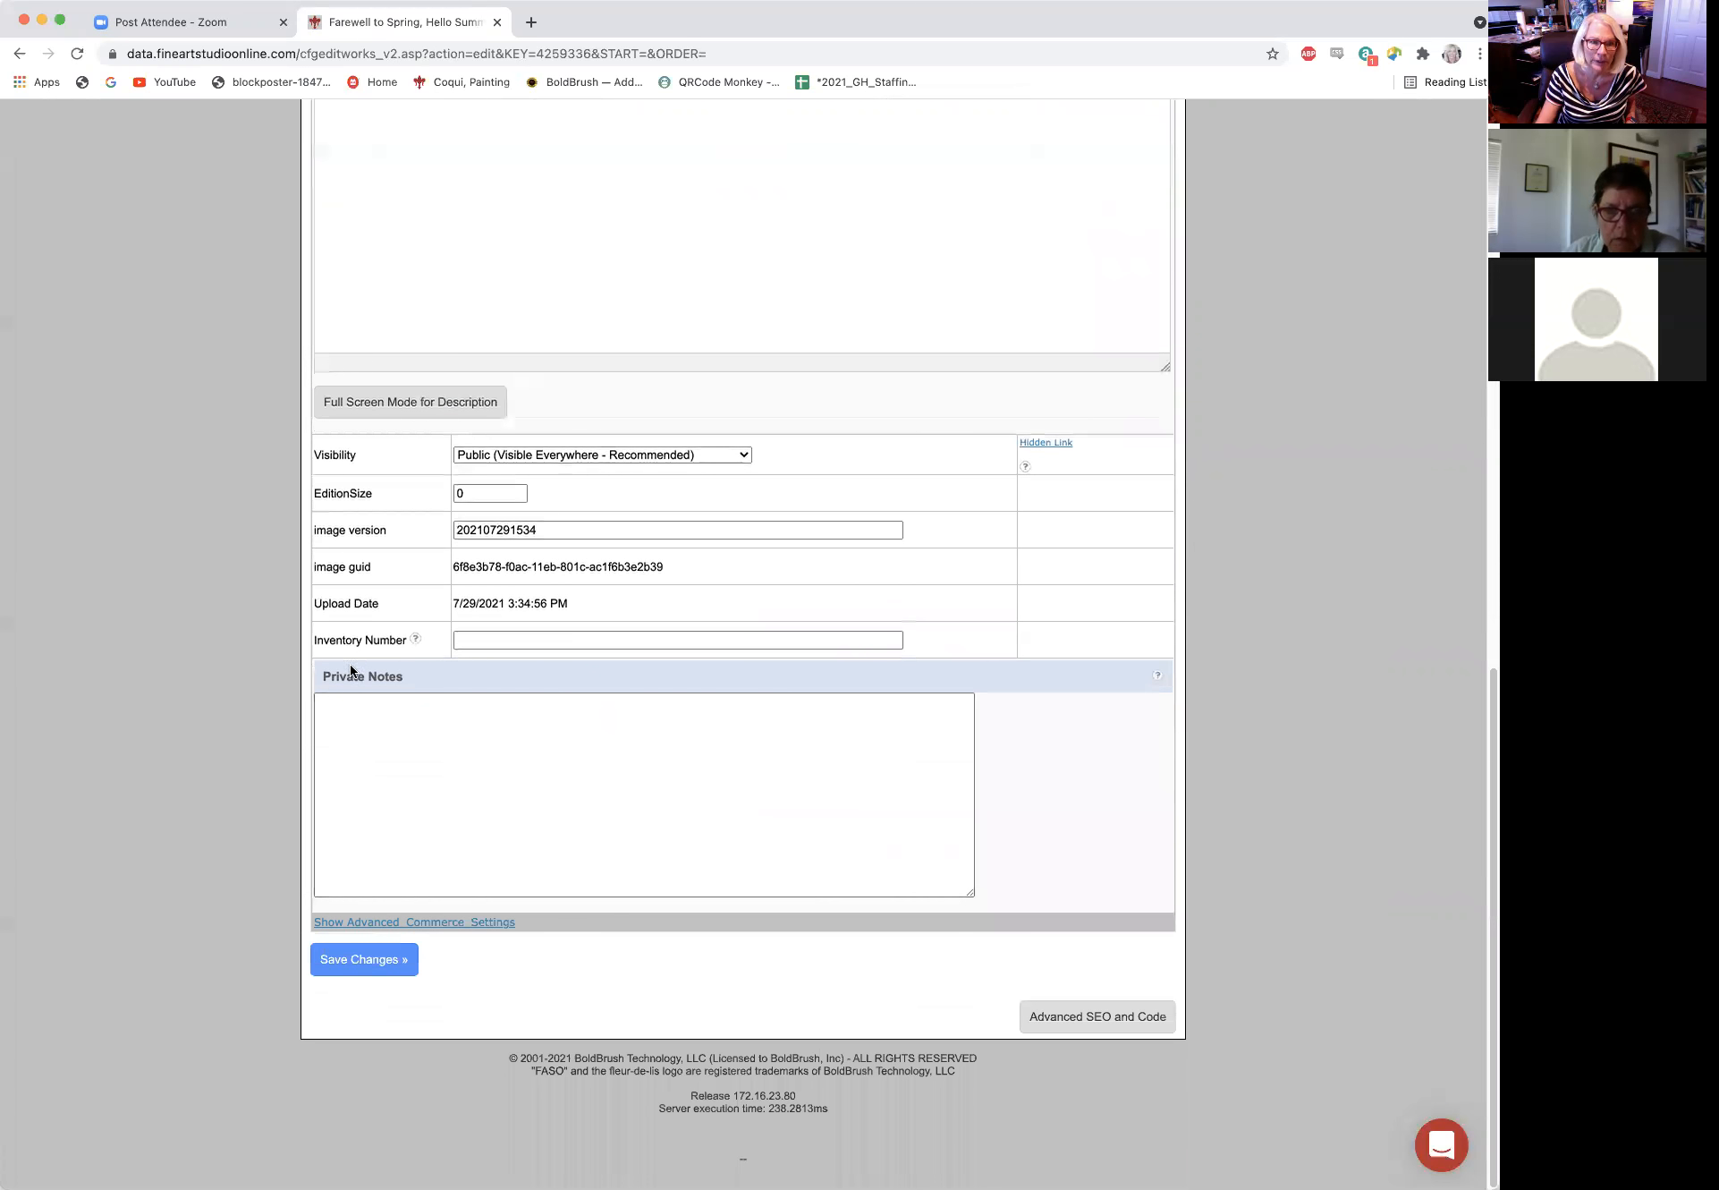
{"action": "left_click", "coordinate": [444, 922]}
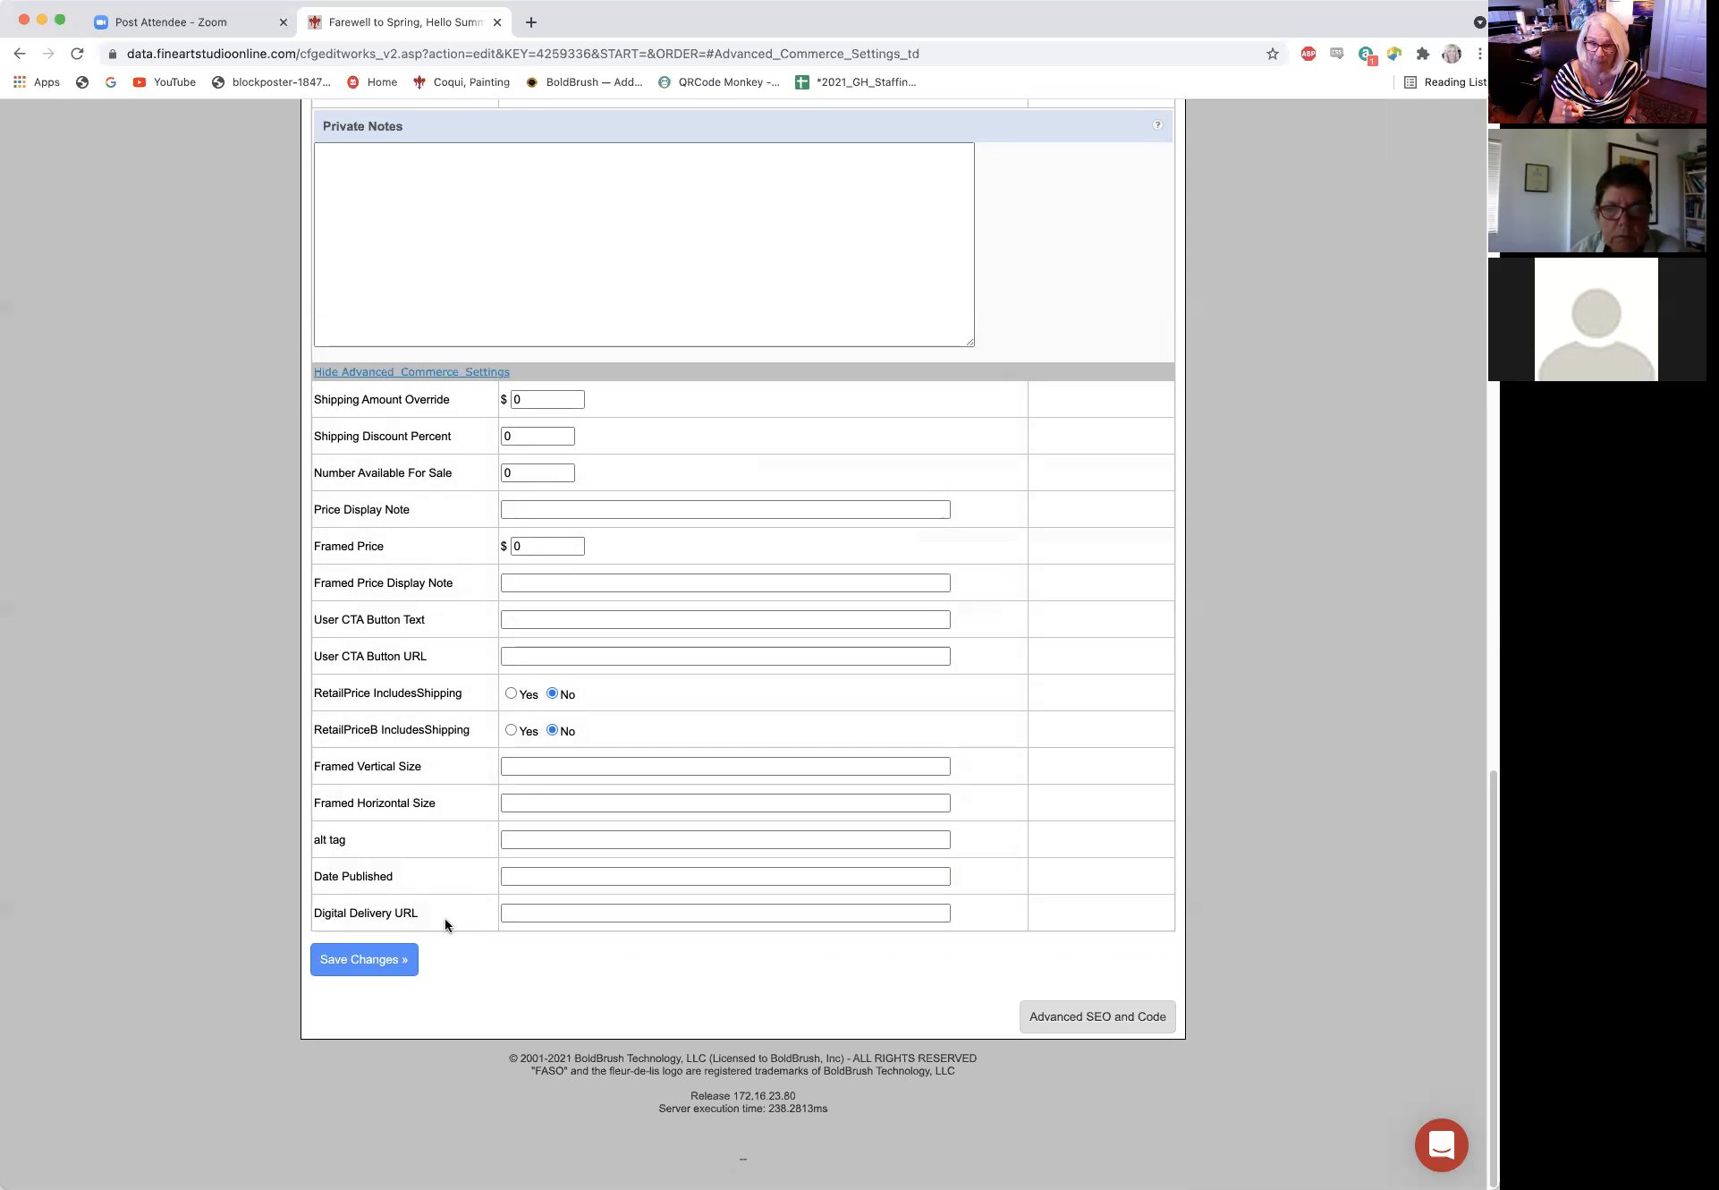
Review the artwork's size and retail price alongside its Shipping Amount Override.
{"action": "left_click", "coordinate": [556, 398]}
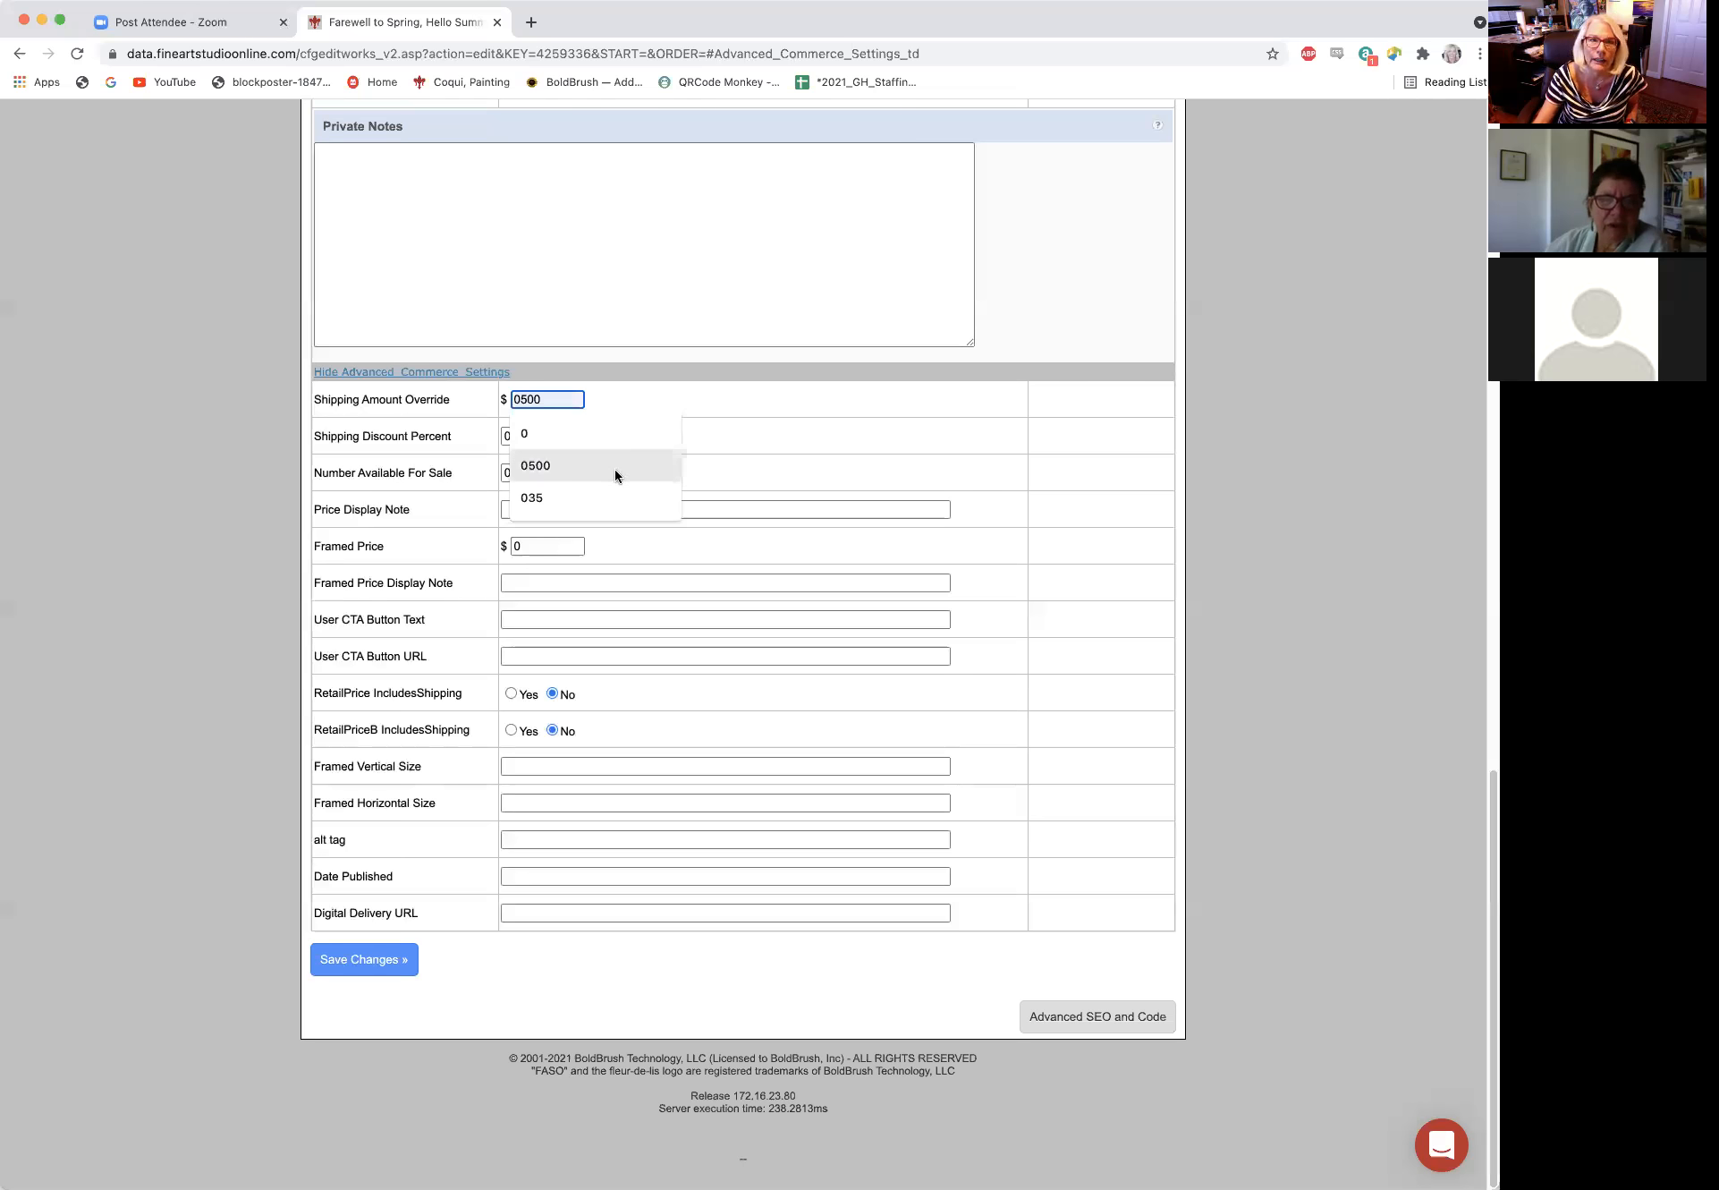
{"action": "scroll", "coordinate": [1120, 287], "scroll_direction": "up", "scroll_amount": 20}
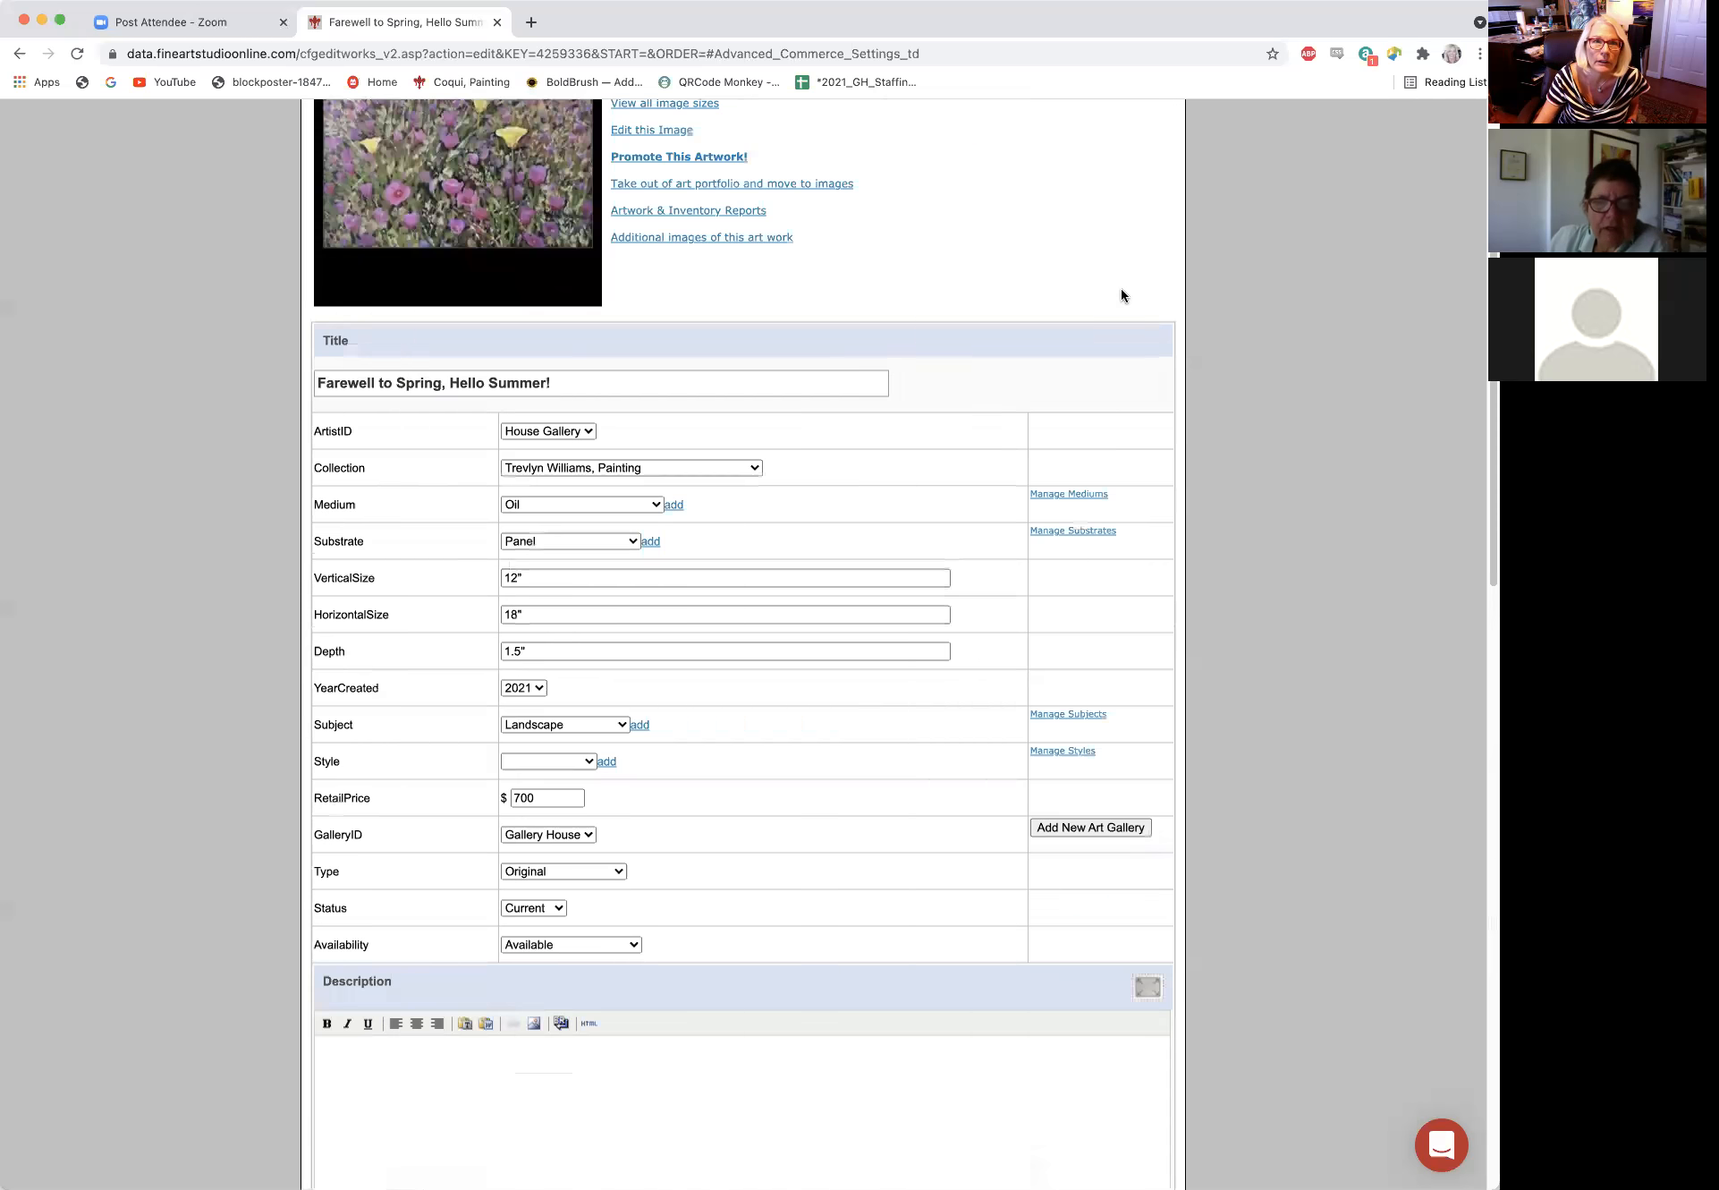
{"action": "scroll", "coordinate": [930, 942], "scroll_direction": "down", "scroll_amount": 20}
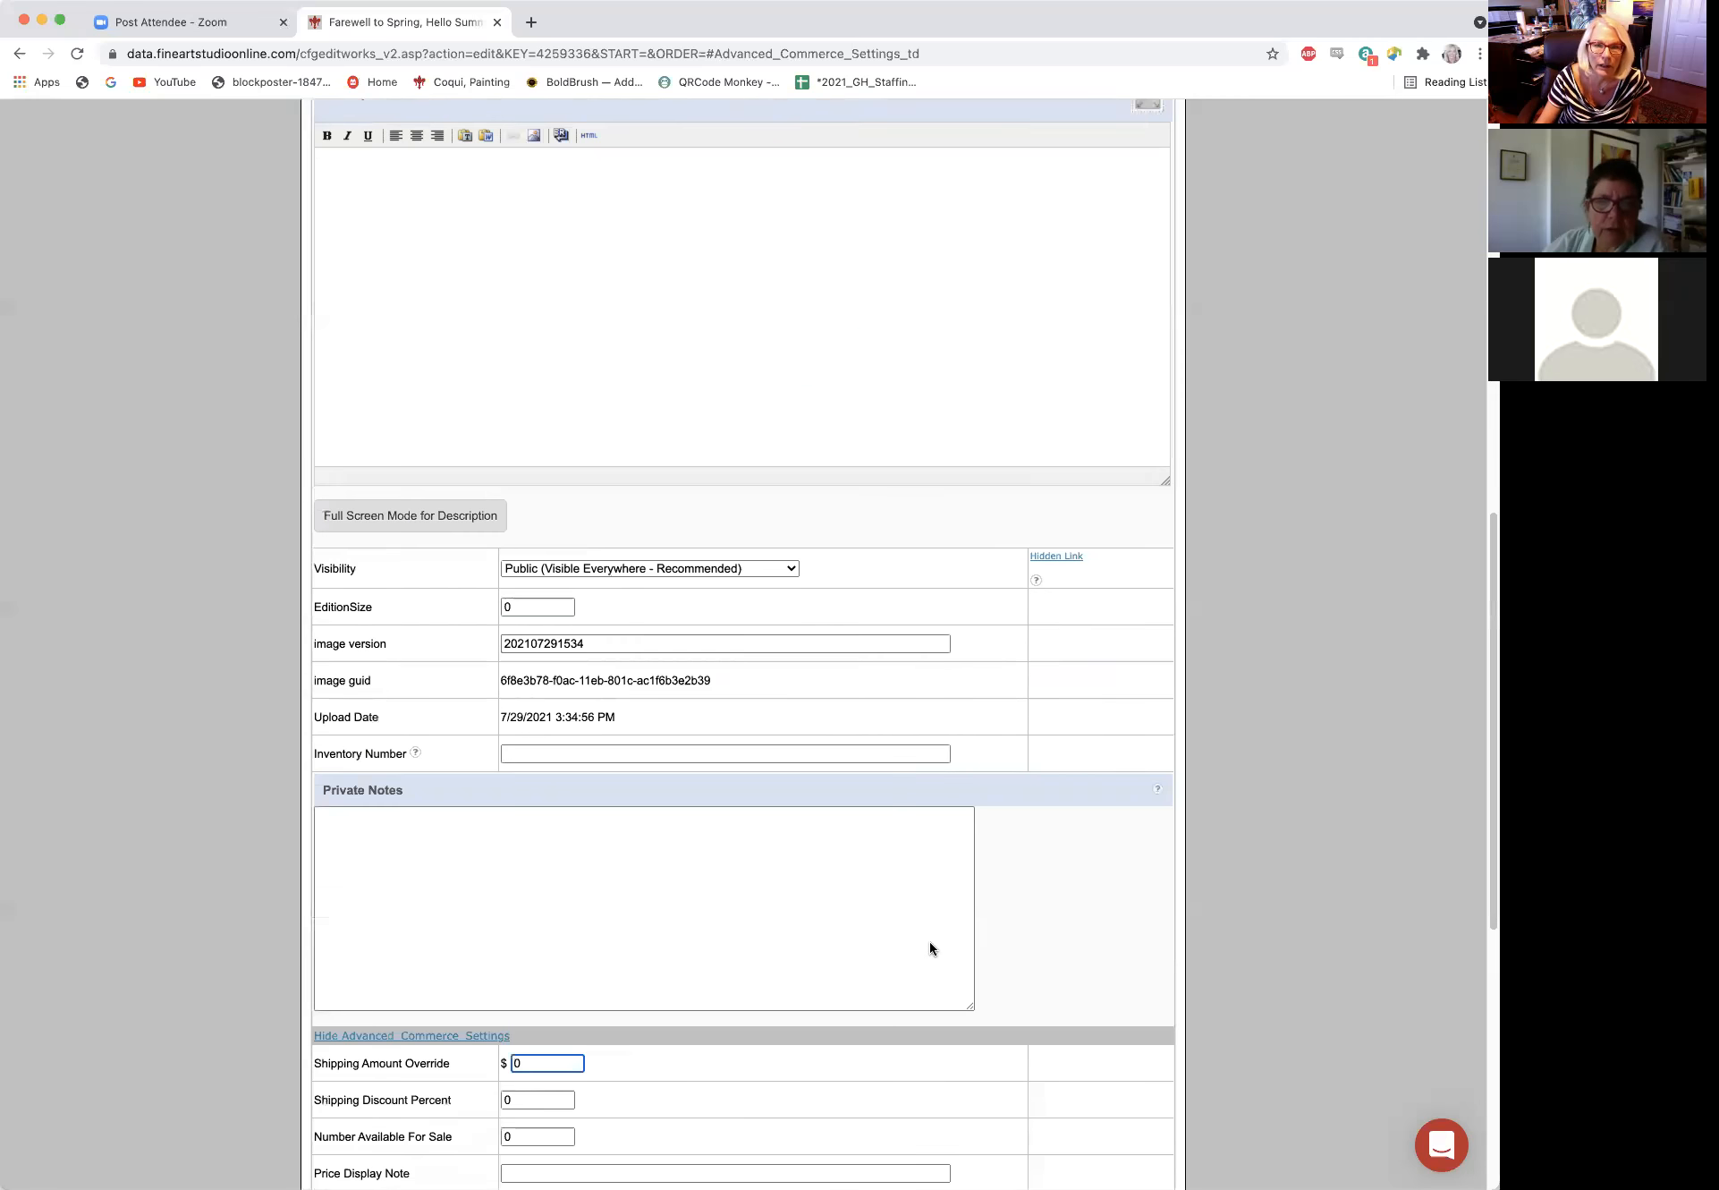
{"action": "left_click", "coordinate": [541, 401]}
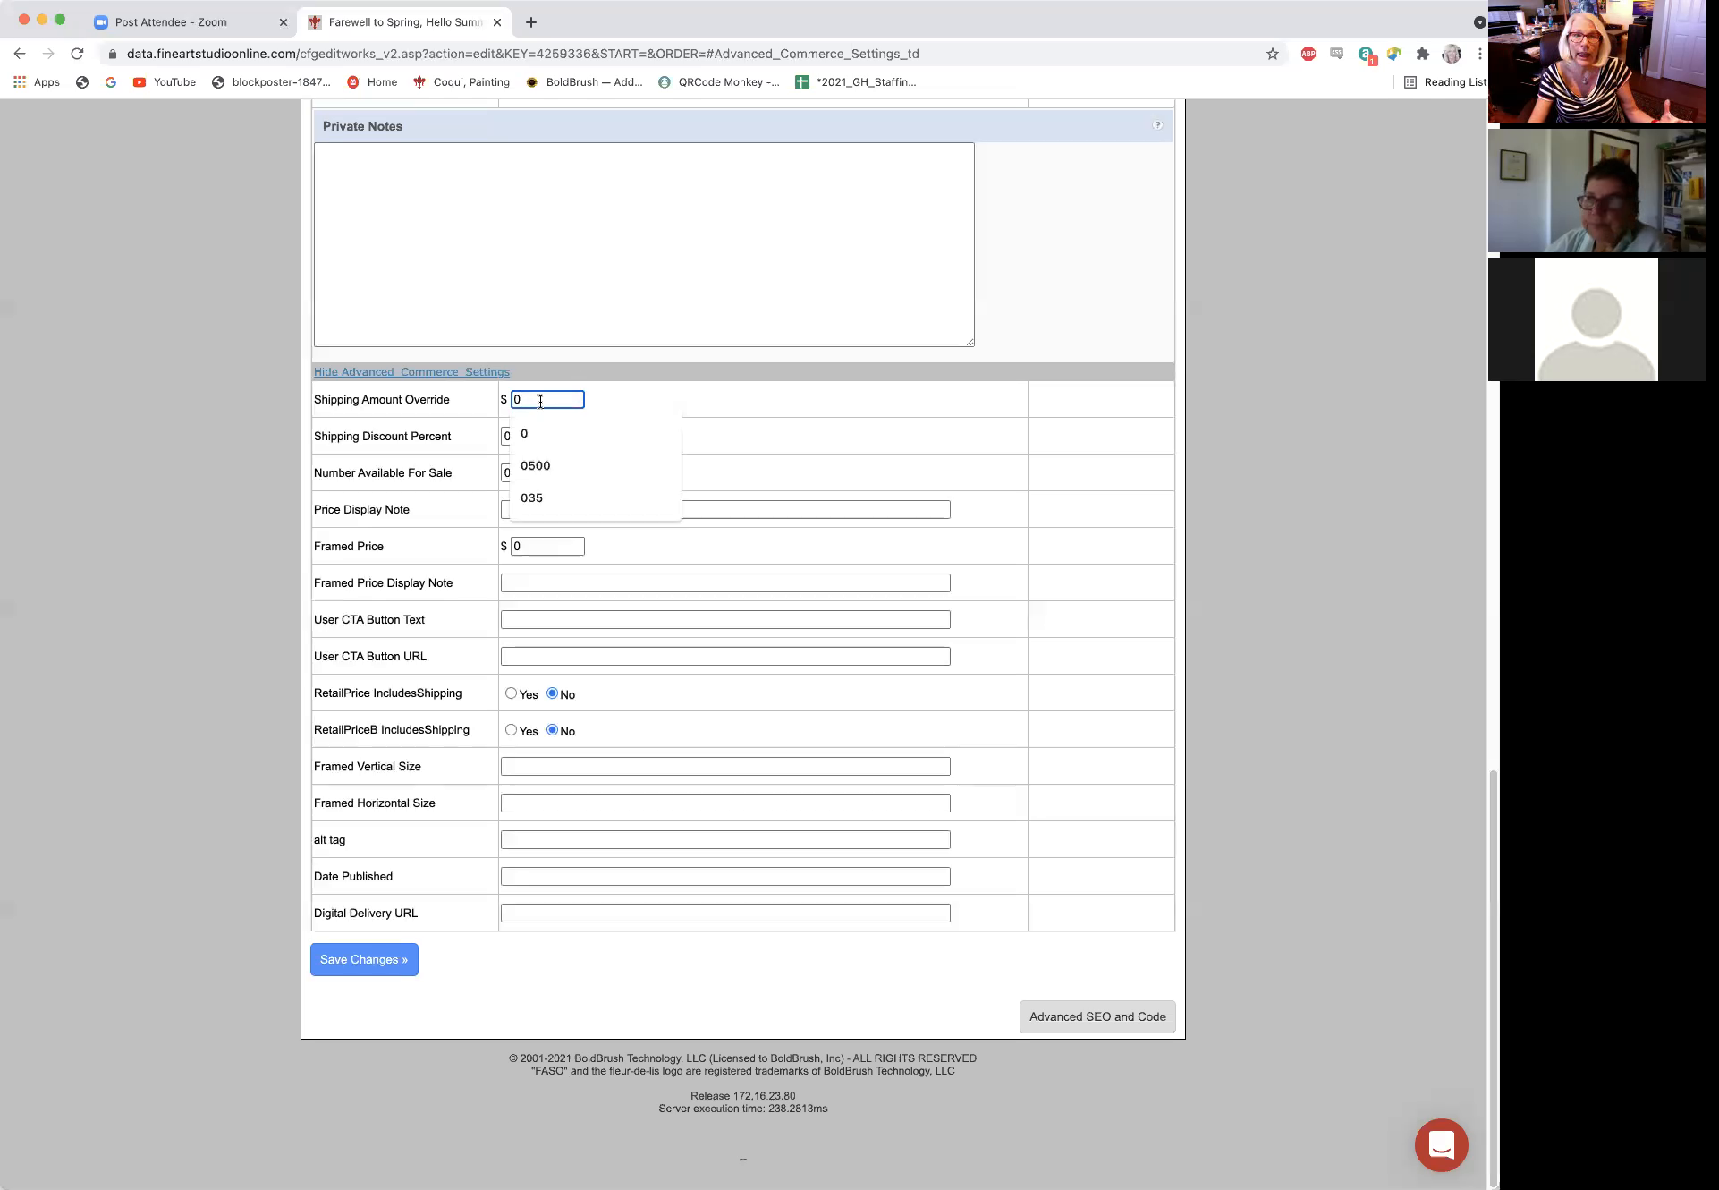
{"action": "scroll", "coordinate": [541, 402], "scroll_direction": "up", "scroll_amount": 20}
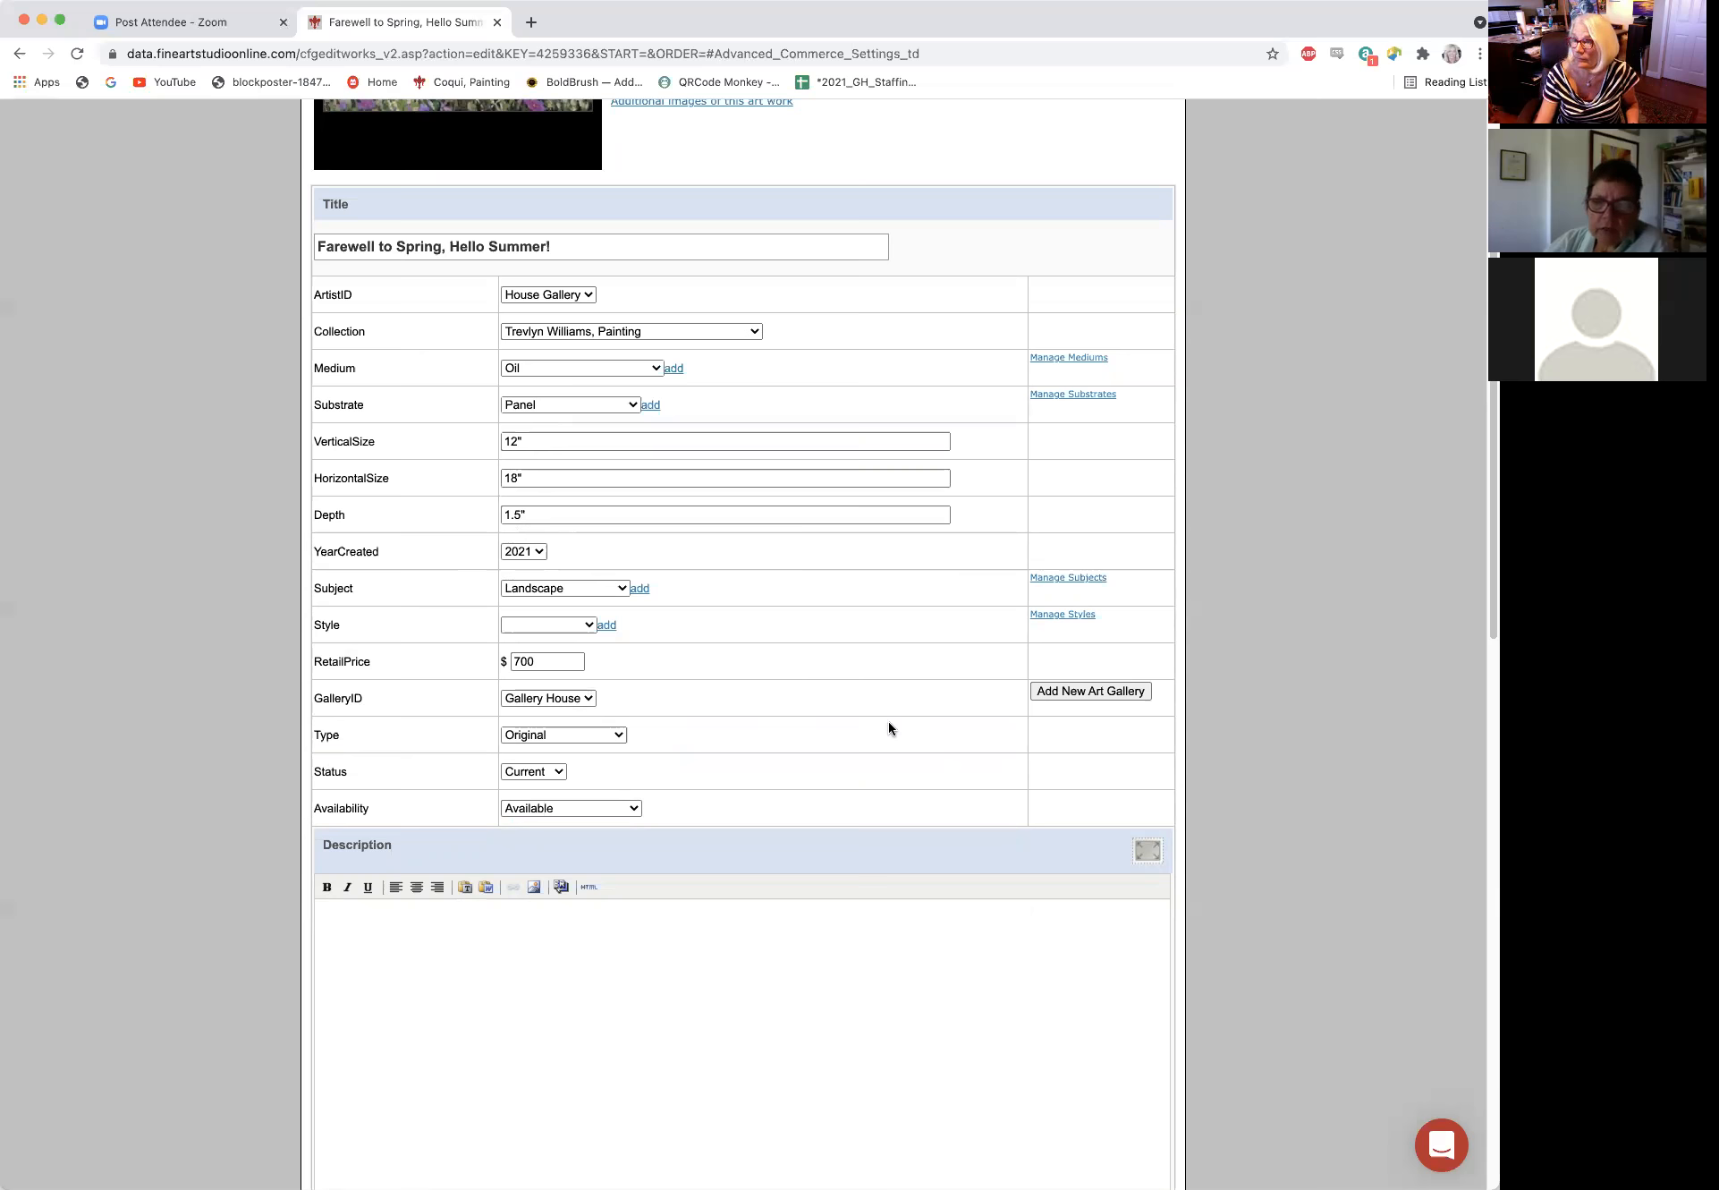
{"action": "scroll", "coordinate": [888, 721], "scroll_direction": "down", "scroll_amount": 8}
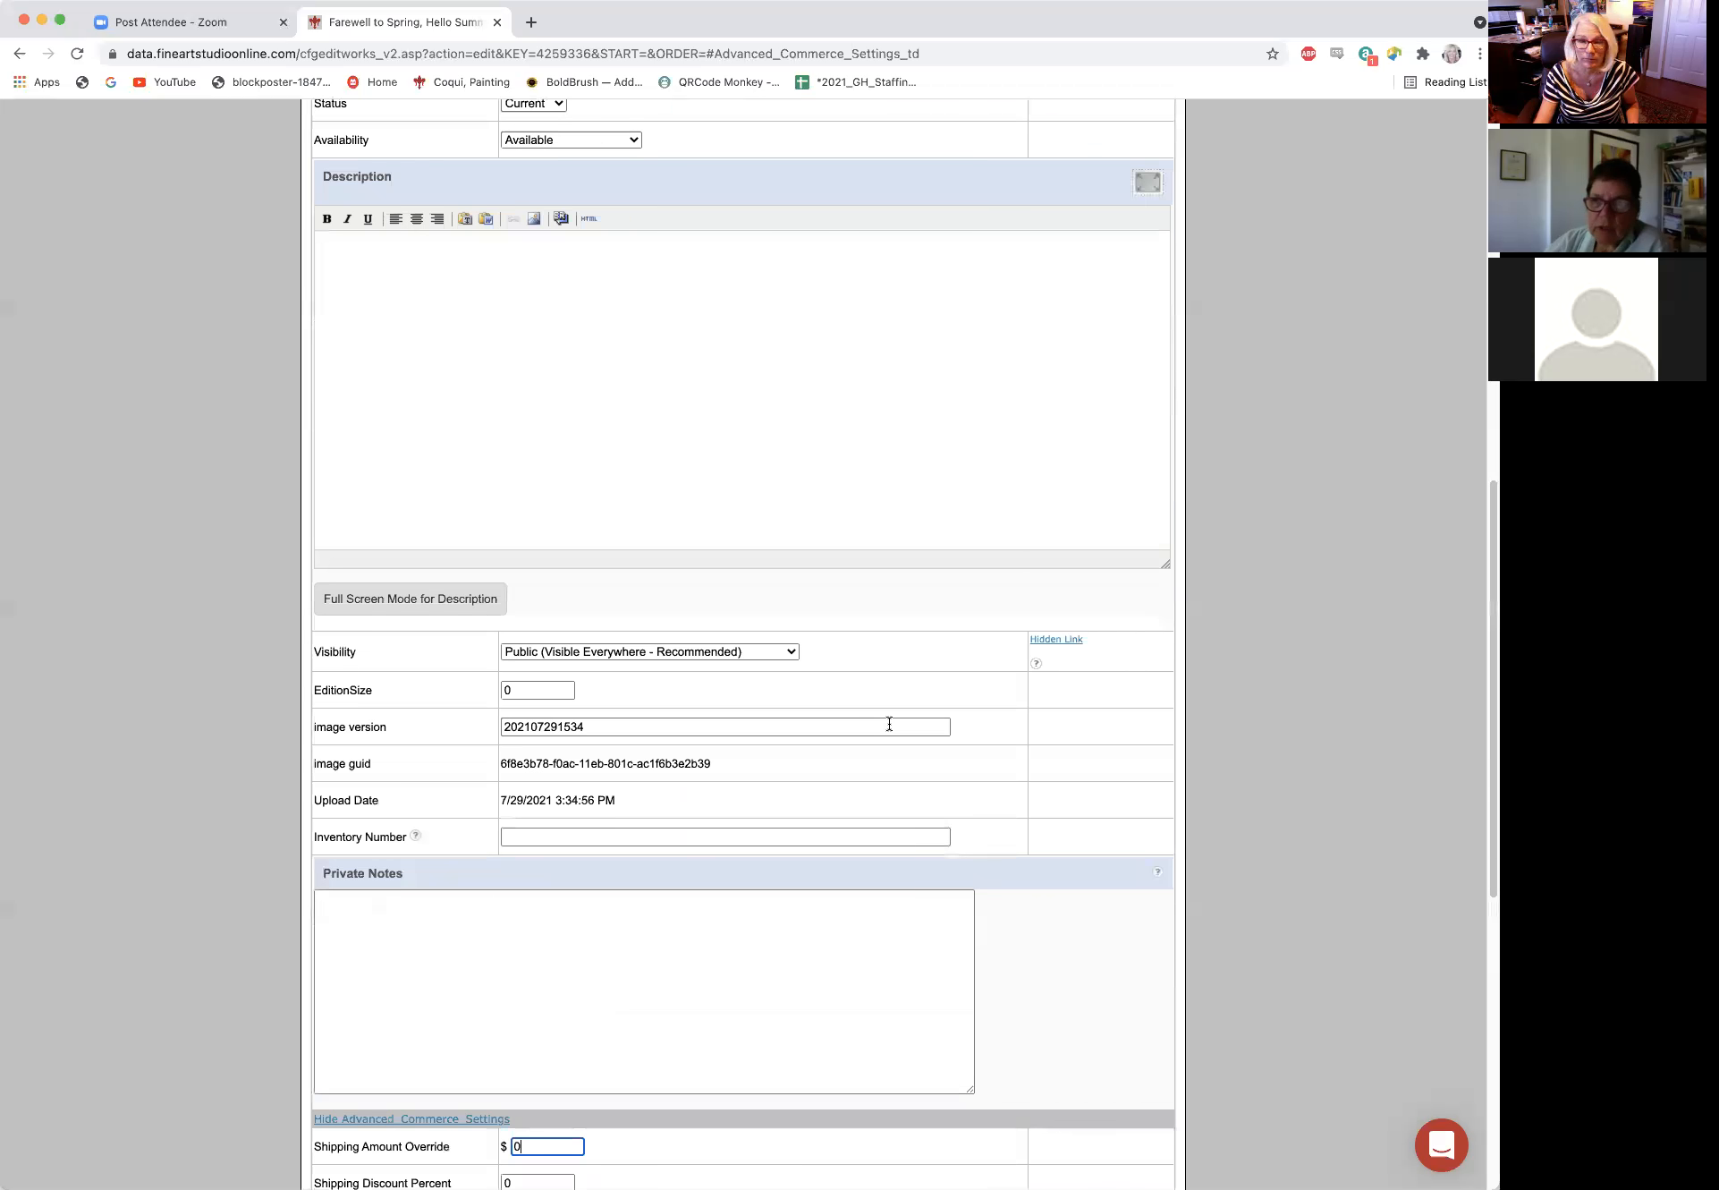
{"action": "scroll", "coordinate": [889, 723], "scroll_direction": "down", "scroll_amount": 3}
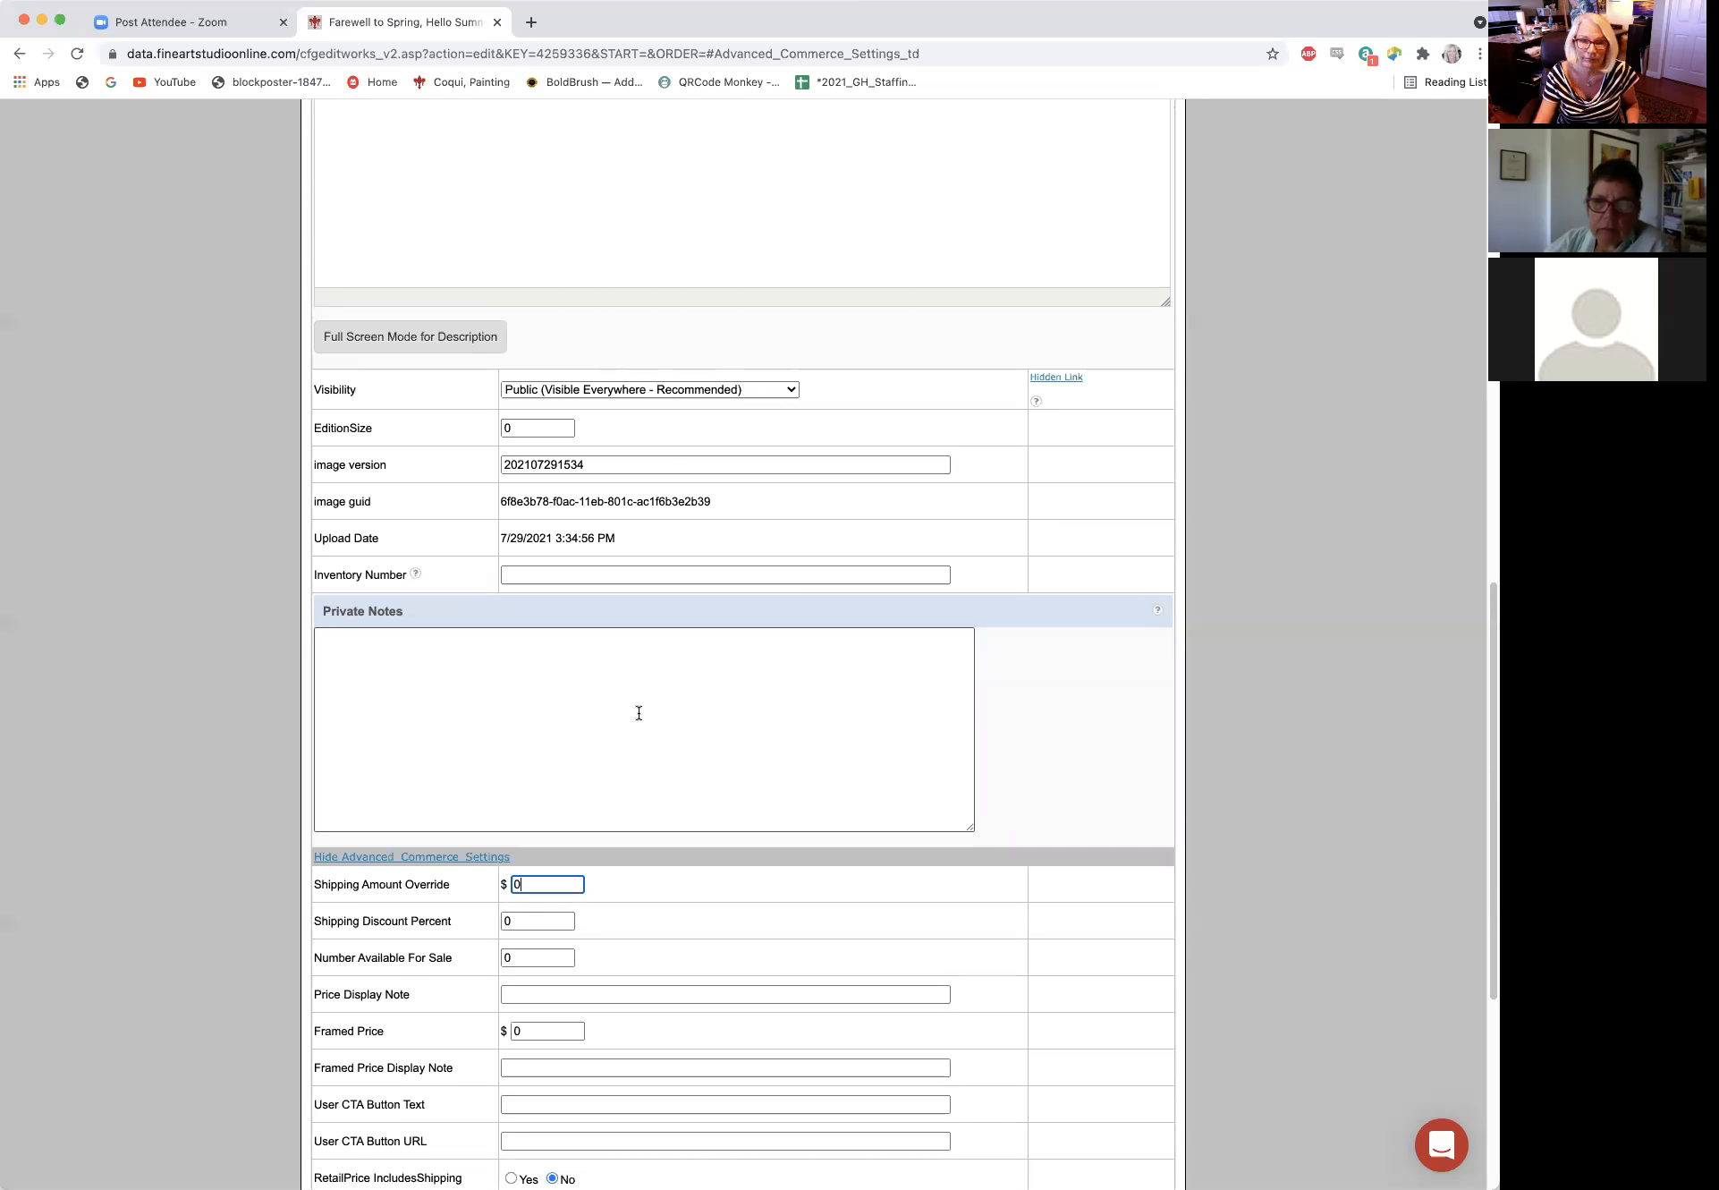
Set the artwork's Shipping Amount Override to 70.
{"action": "left_click", "coordinate": [525, 885]}
{"action": "double_click", "coordinate": [531, 885]}
{"action": "scroll", "coordinate": [531, 884], "scroll_direction": "down", "scroll_amount": 1}
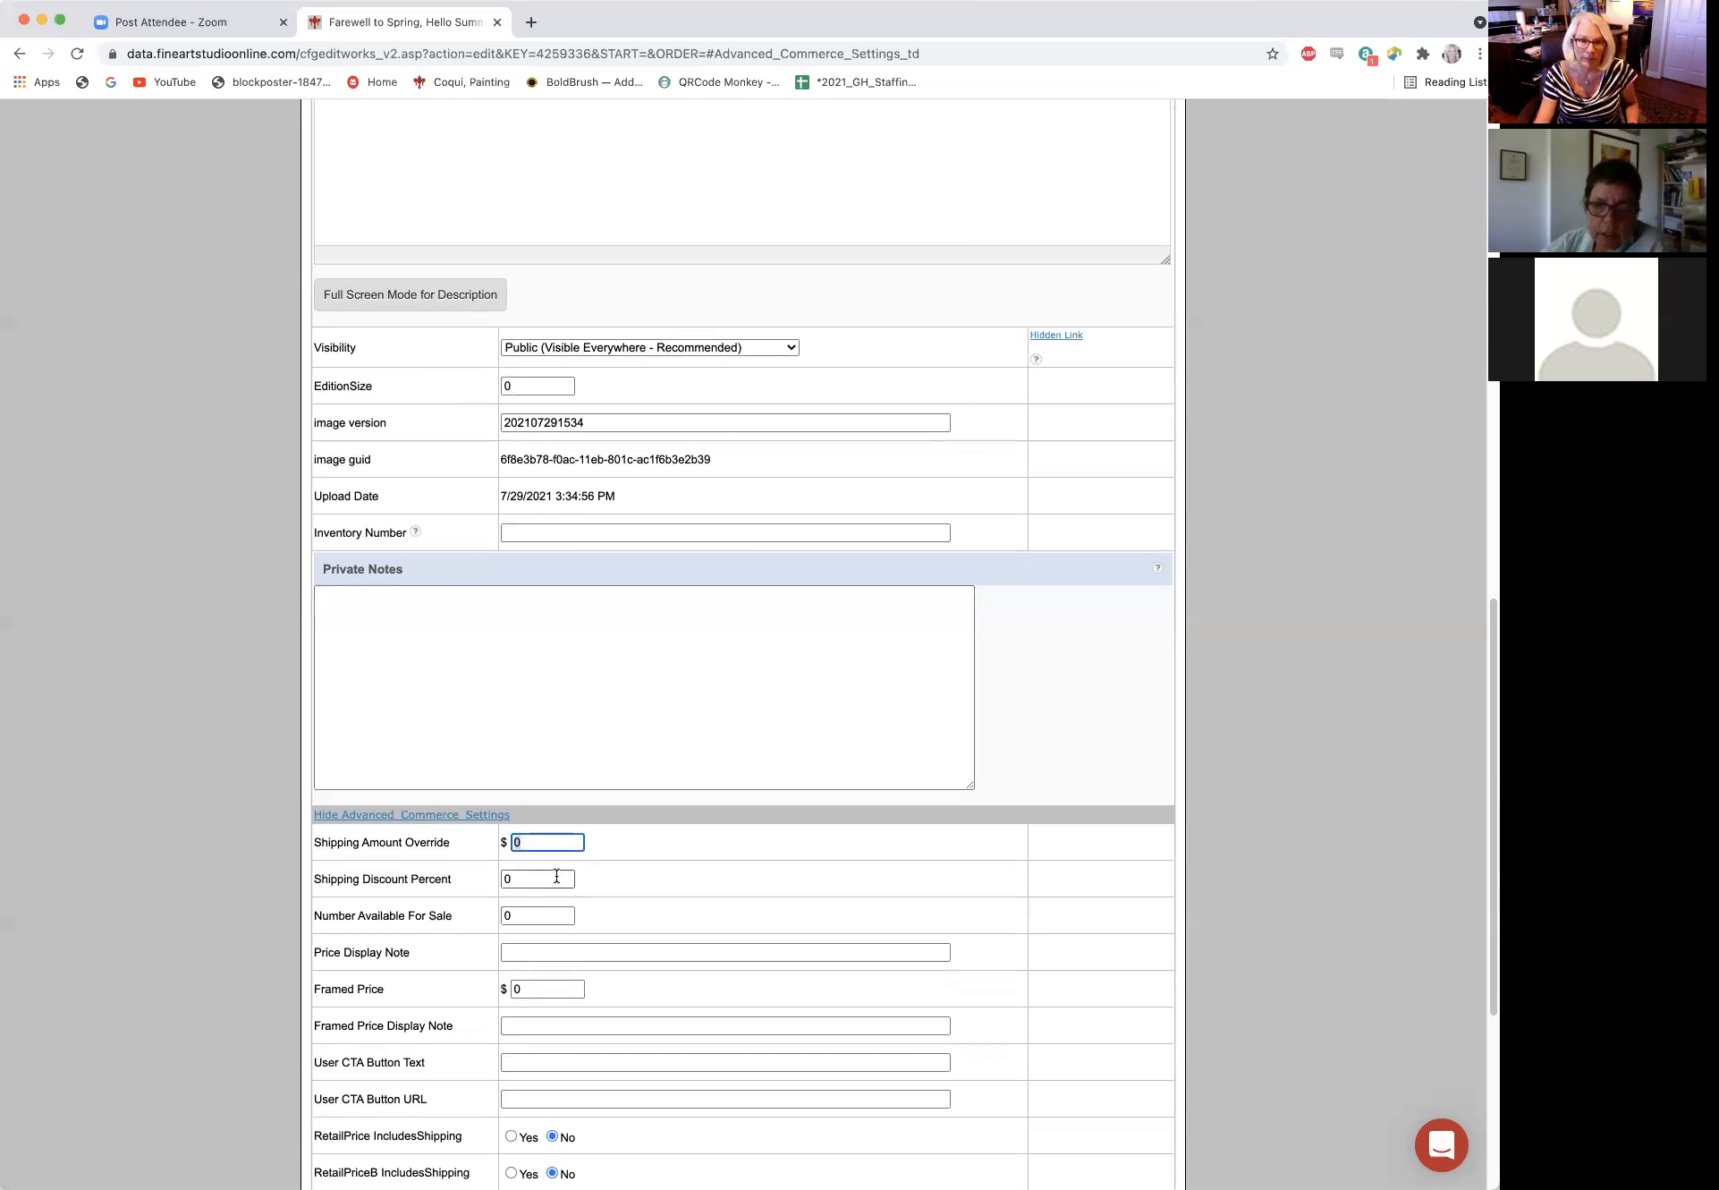
{"action": "type", "text": "70"}
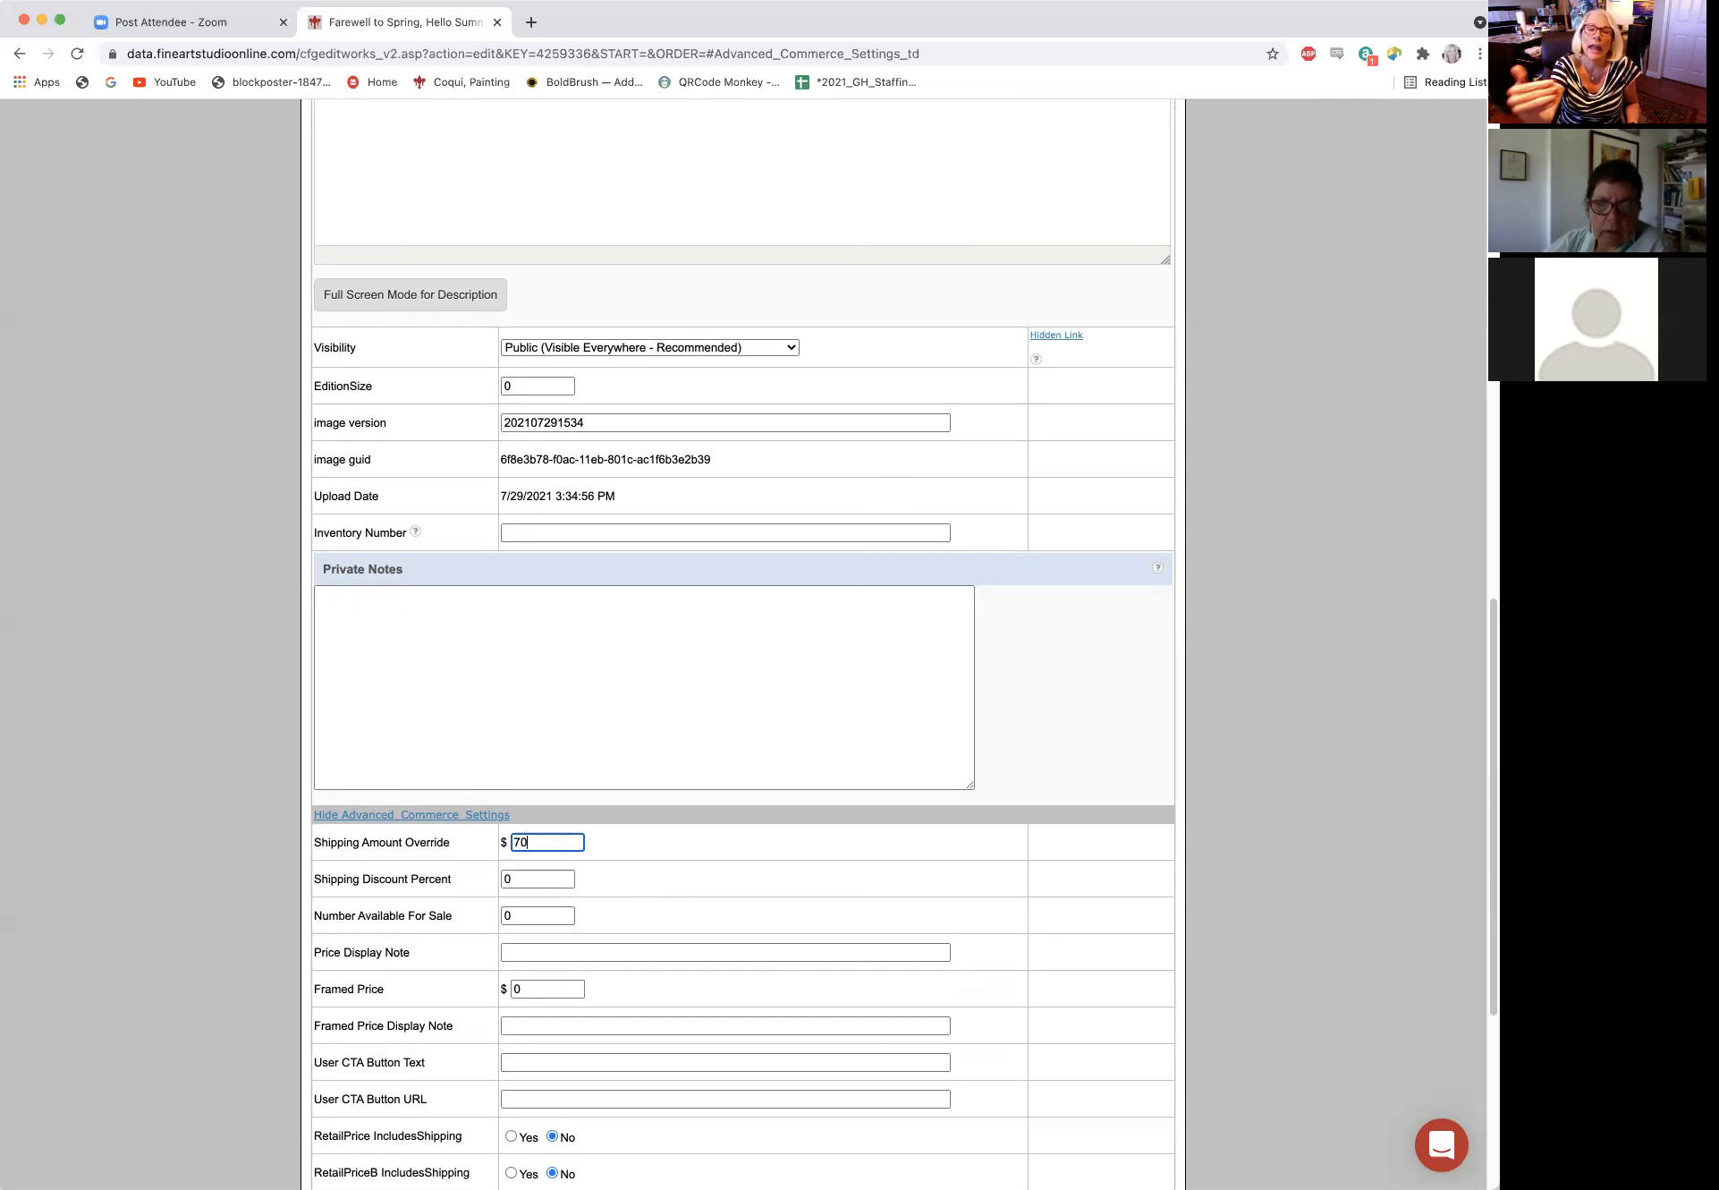
{"action": "scroll", "coordinate": [581, 821], "scroll_direction": "up", "scroll_amount": 3}
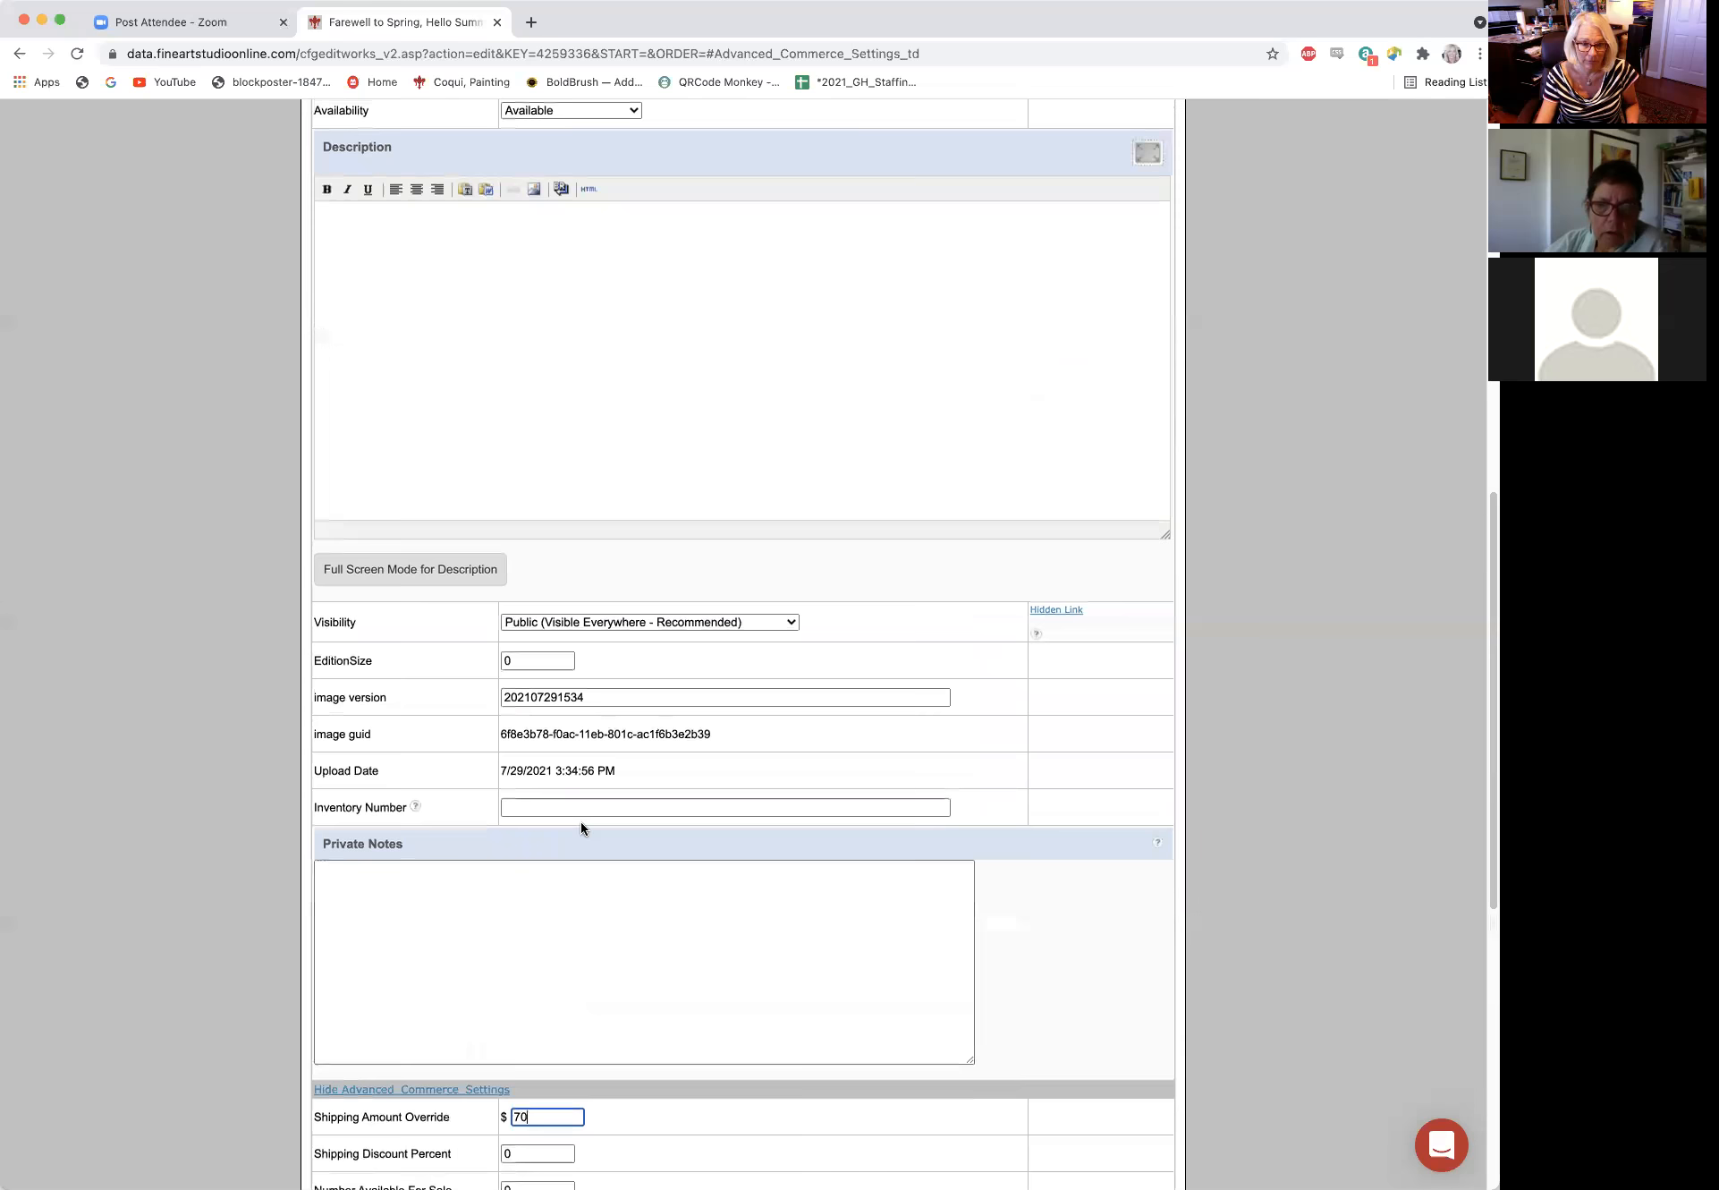
{"action": "scroll", "coordinate": [581, 820], "scroll_direction": "down", "scroll_amount": 8}
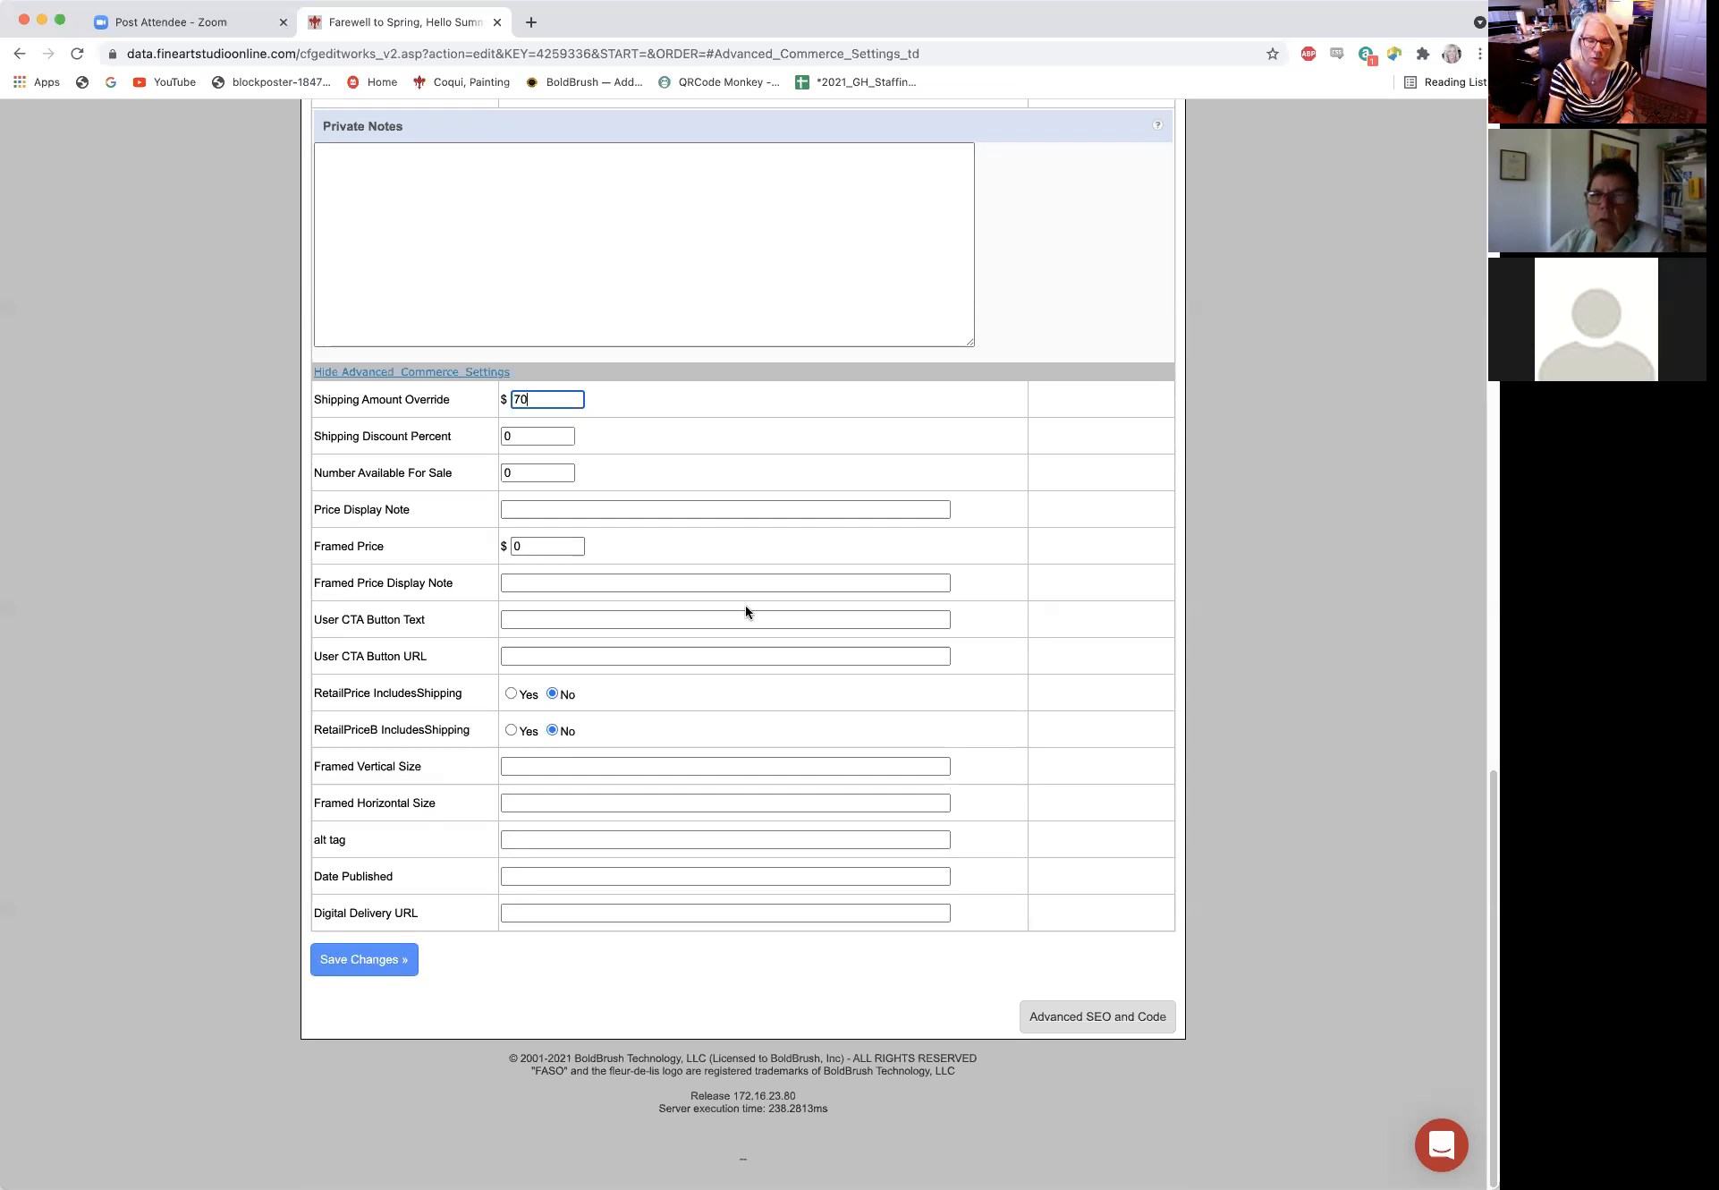
Clear the Shipping Amount Override and set the Price Display Note to "Pick up at Gallery (no shipping)".
{"action": "key", "text": "BackSpace"}
{"action": "key", "text": "BackSpace"}
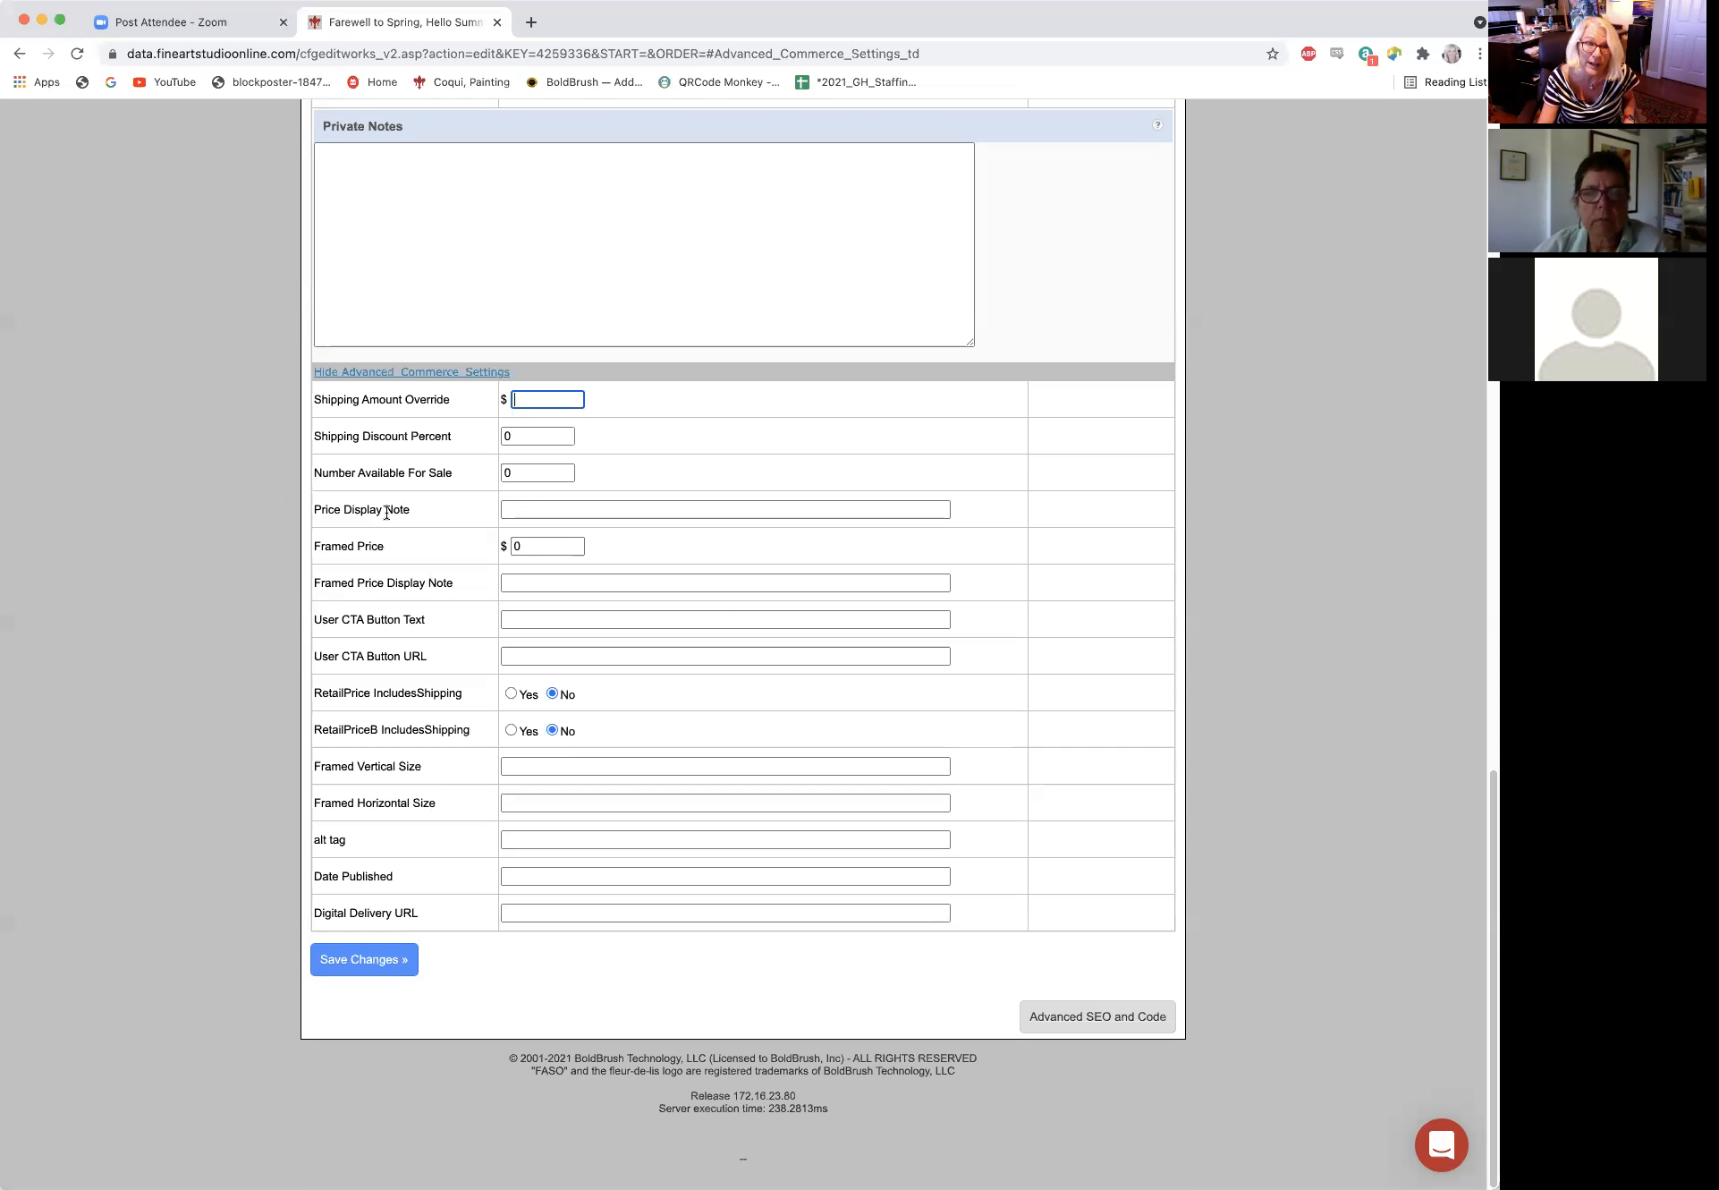
{"action": "left_click", "coordinate": [524, 509]}
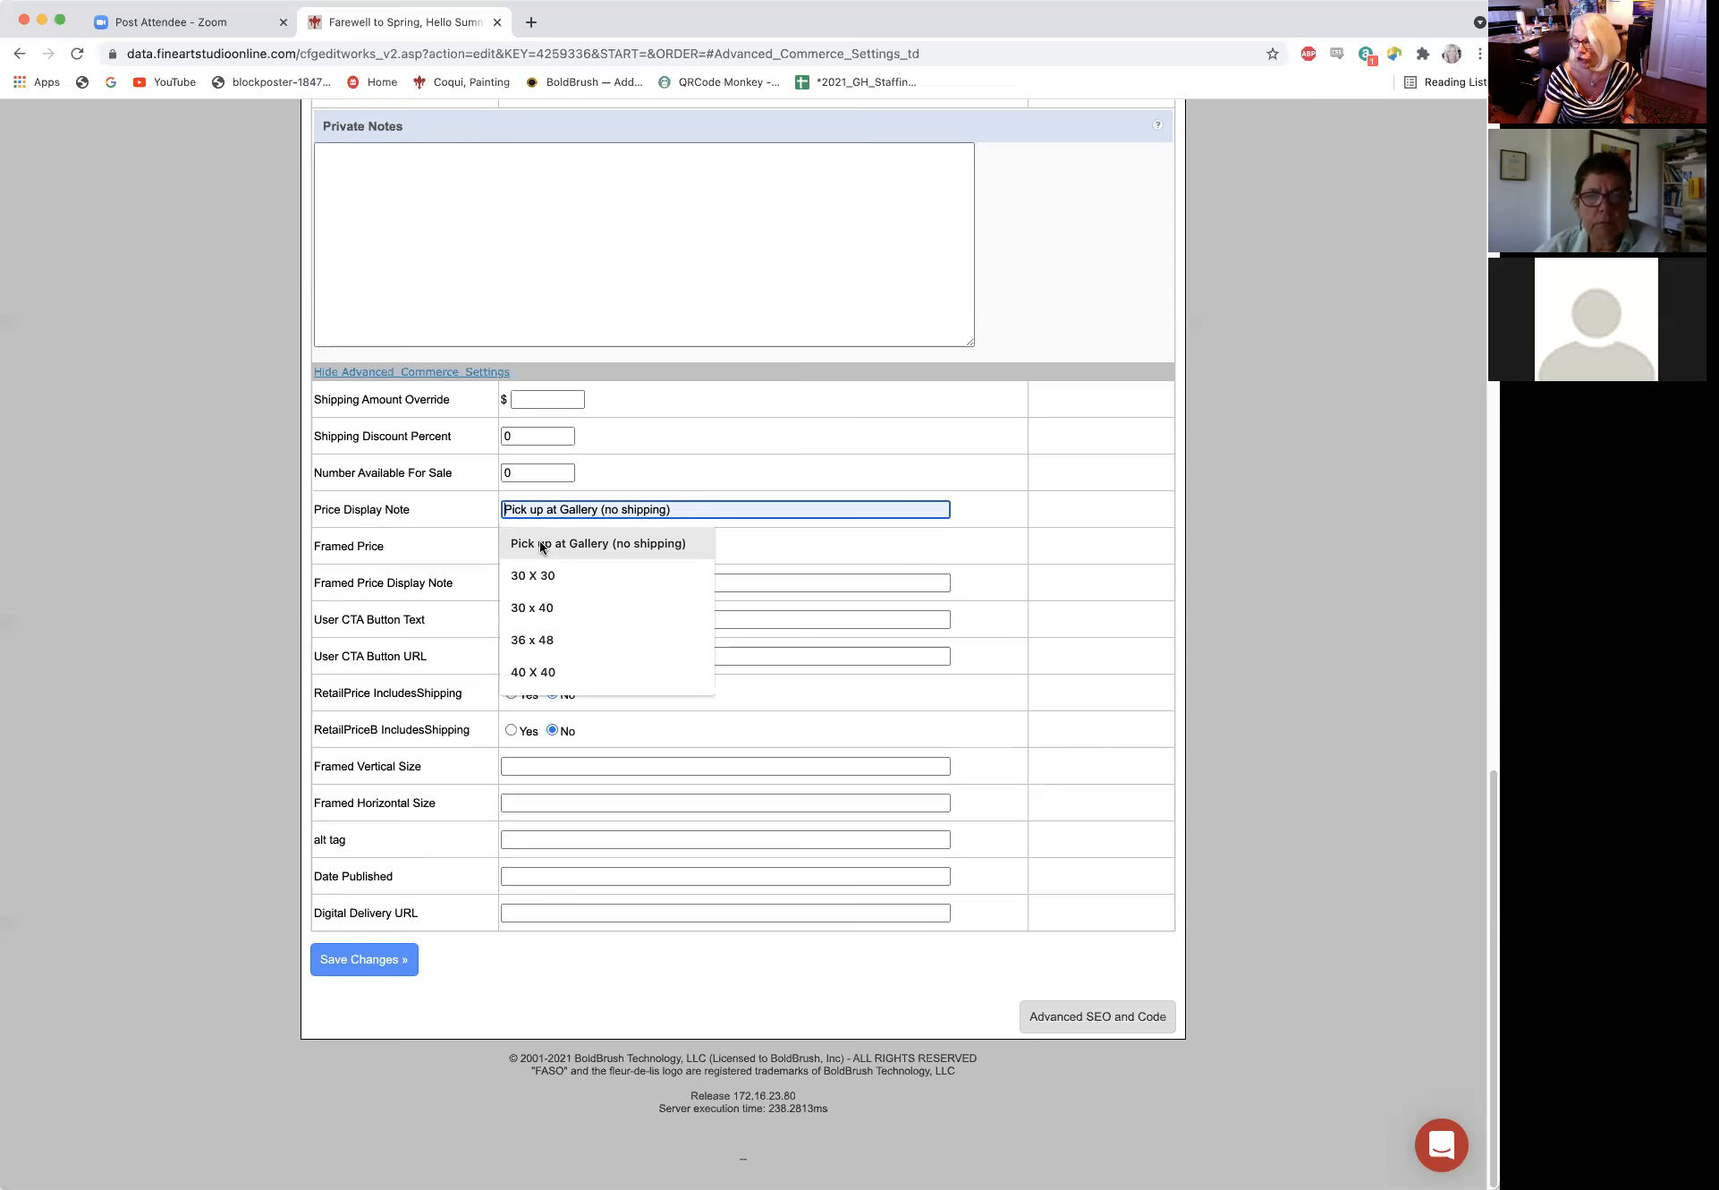
{"action": "left_click", "coordinate": [540, 542]}
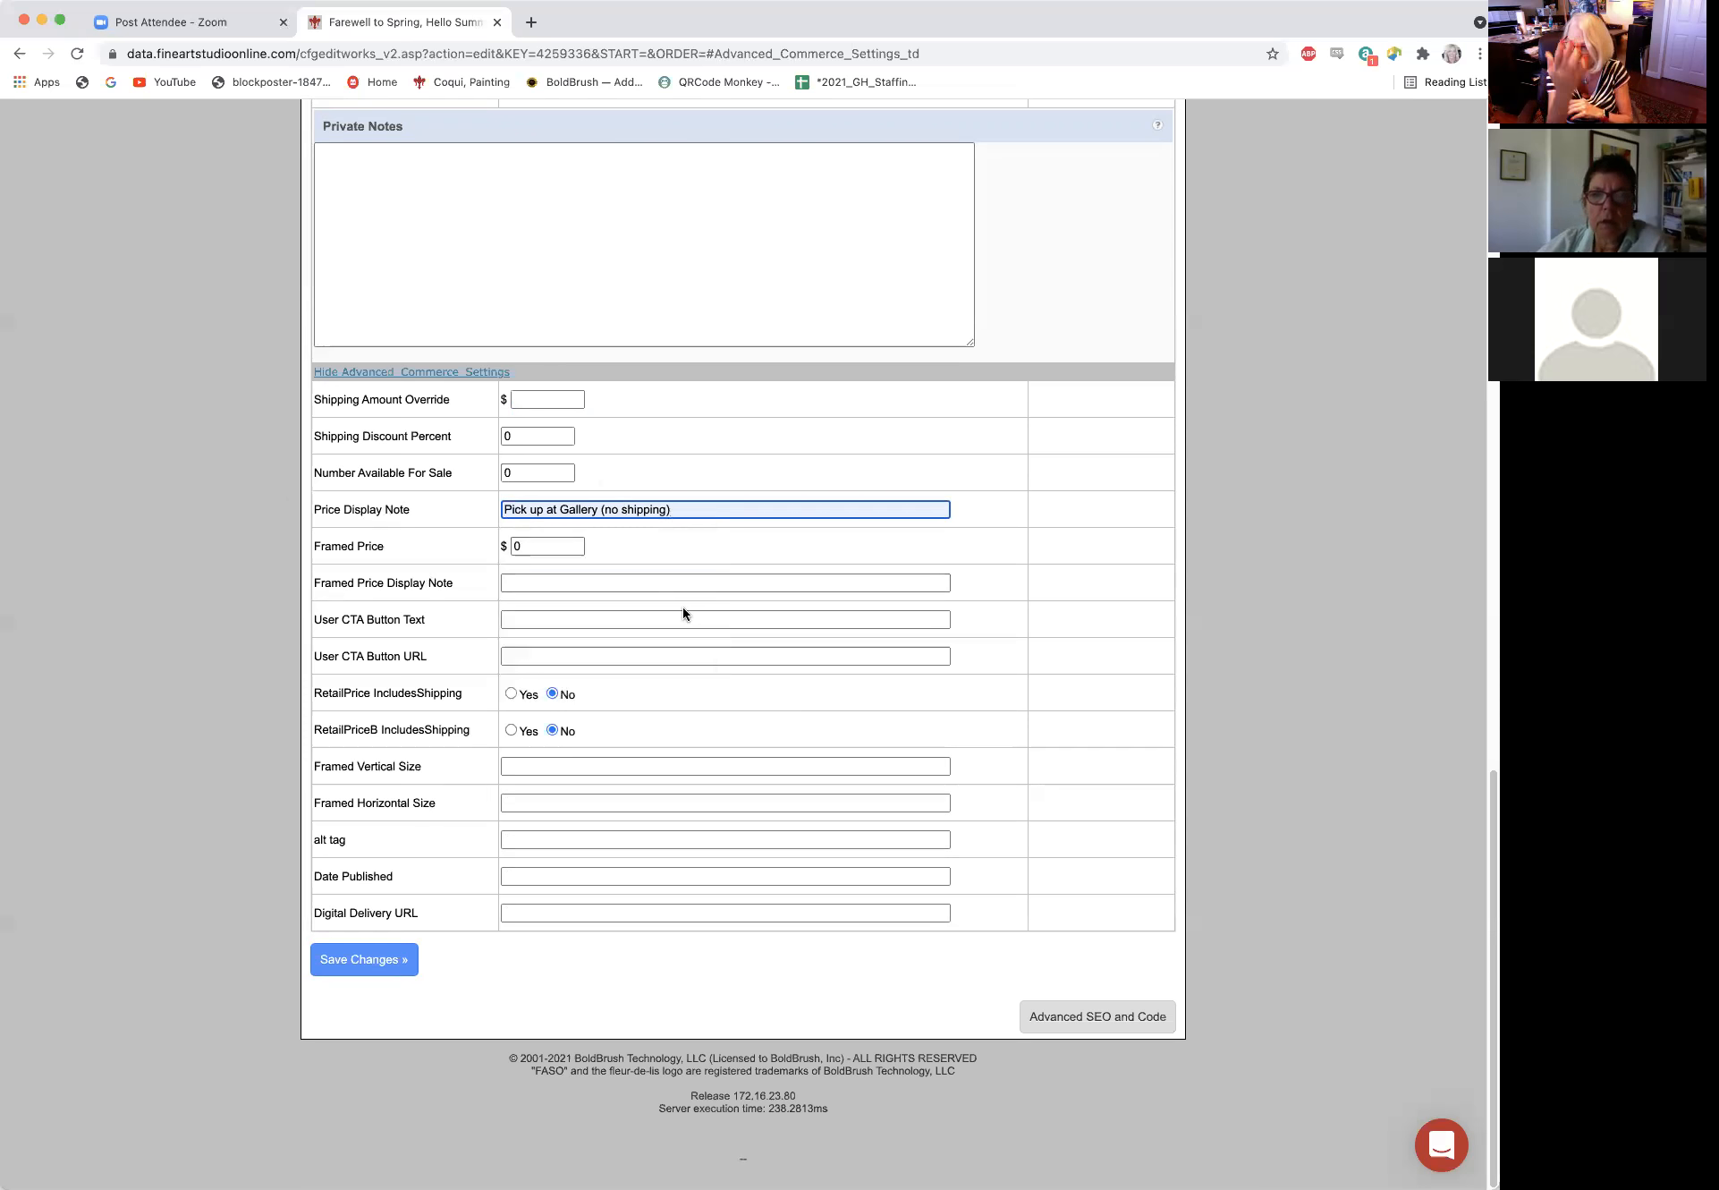
Set the Framed Price to 770 with the Framed Price Display Note "Price with shipping", and save the artwork.
{"action": "left_click", "coordinate": [533, 544]}
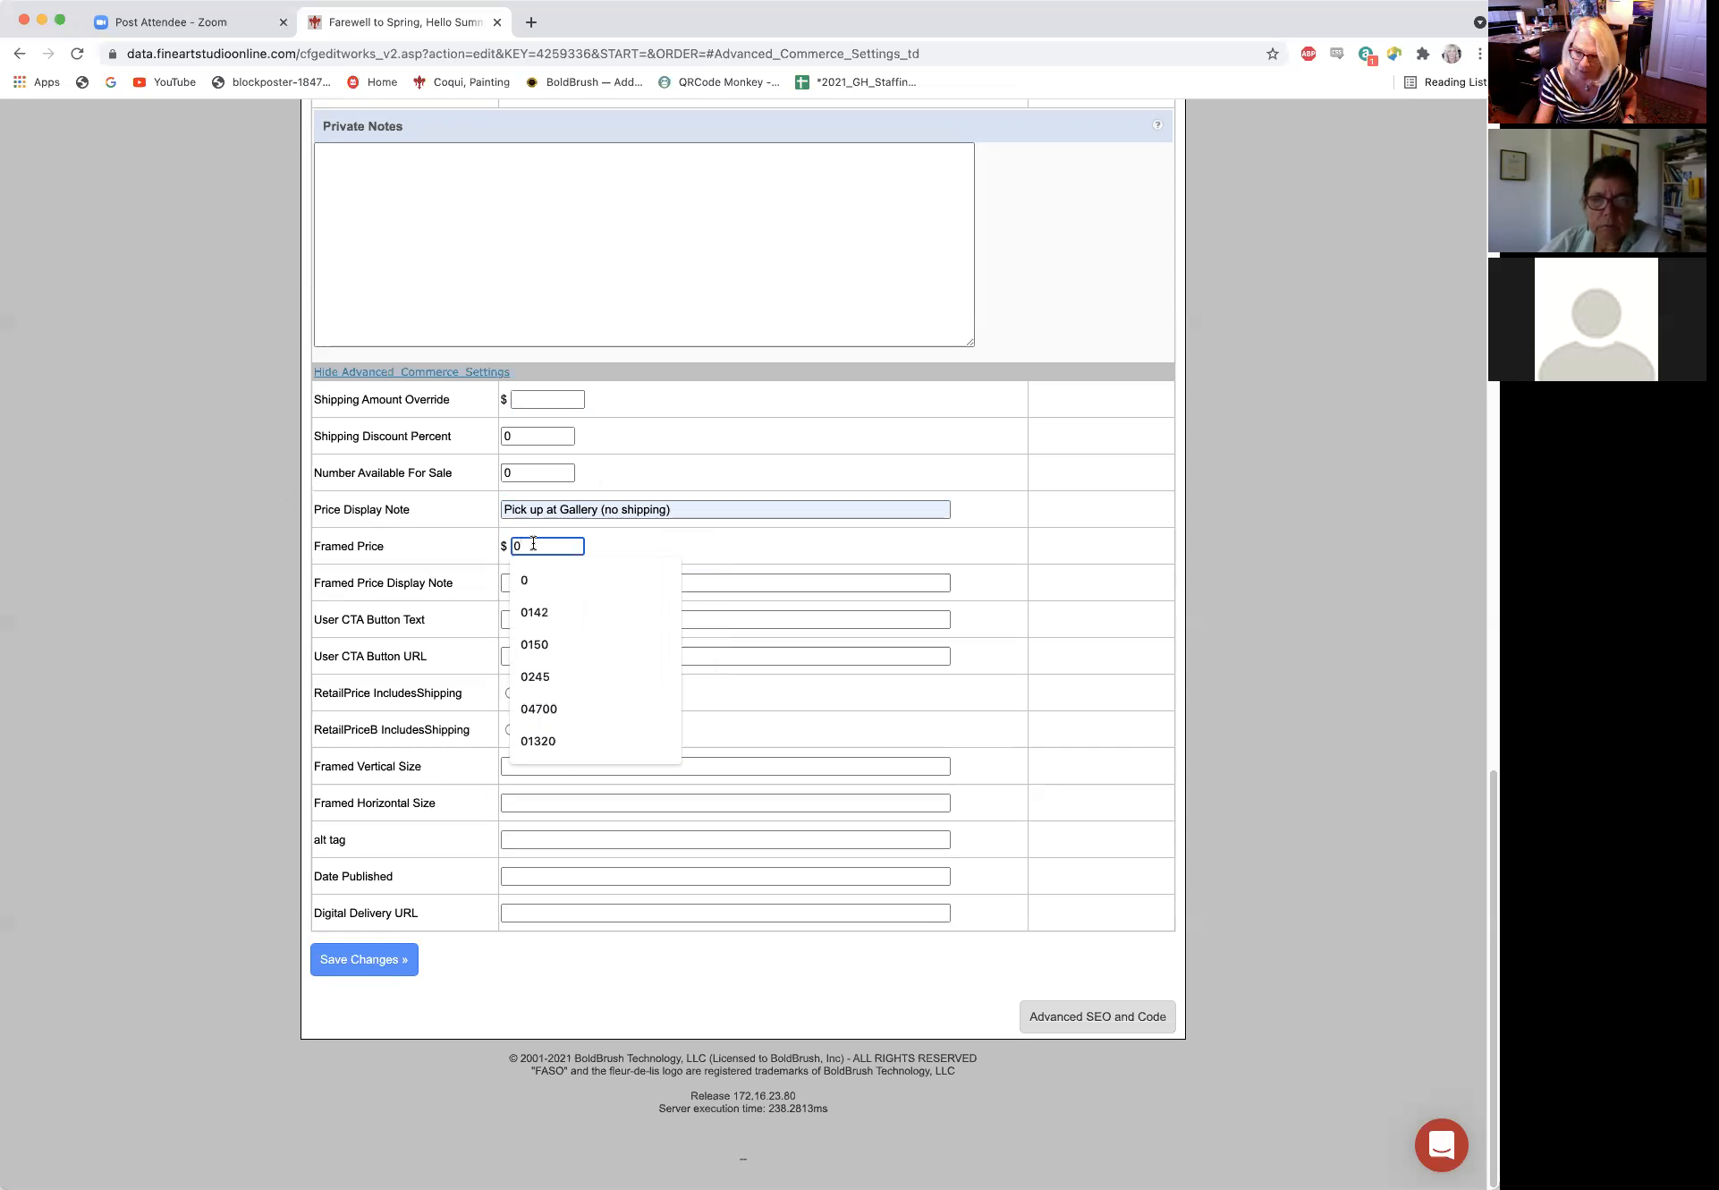
{"action": "type", "text": "770"}
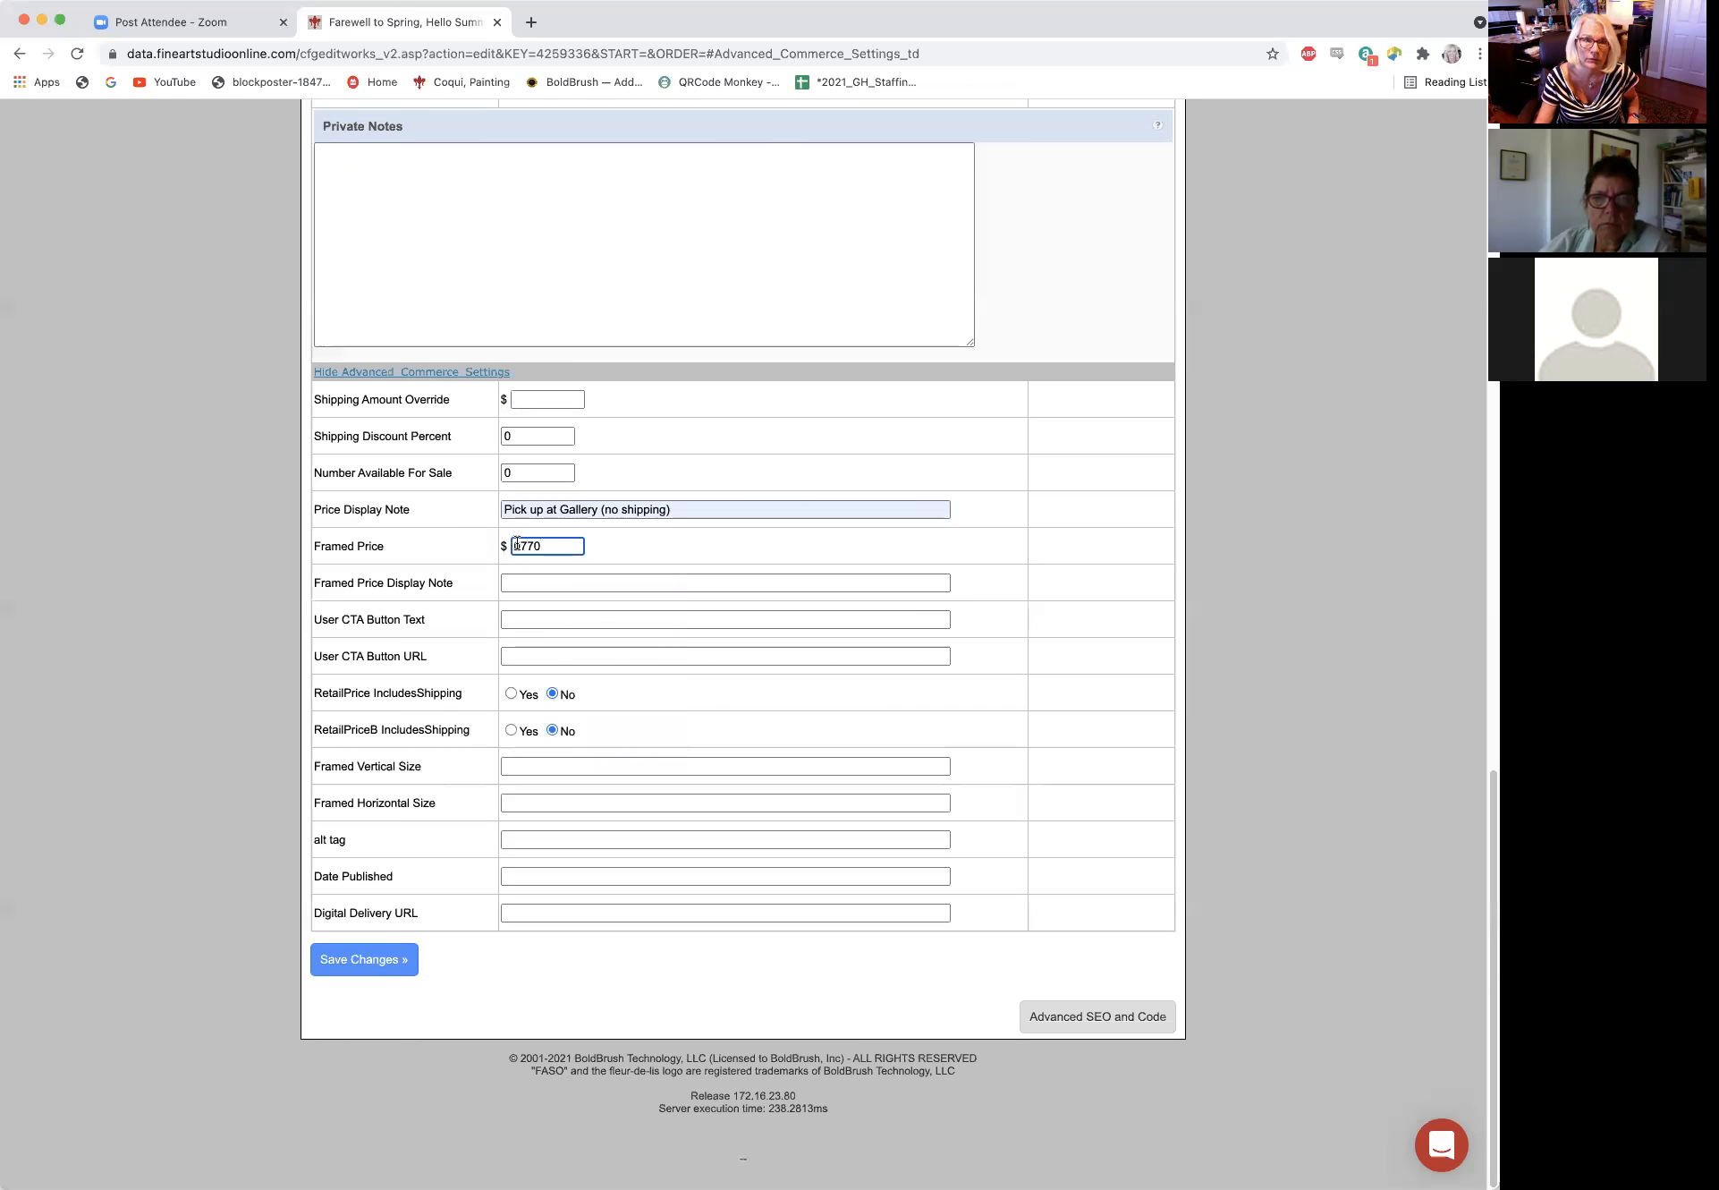
{"action": "key", "text": "Left"}
{"action": "key", "text": "BackSpace"}
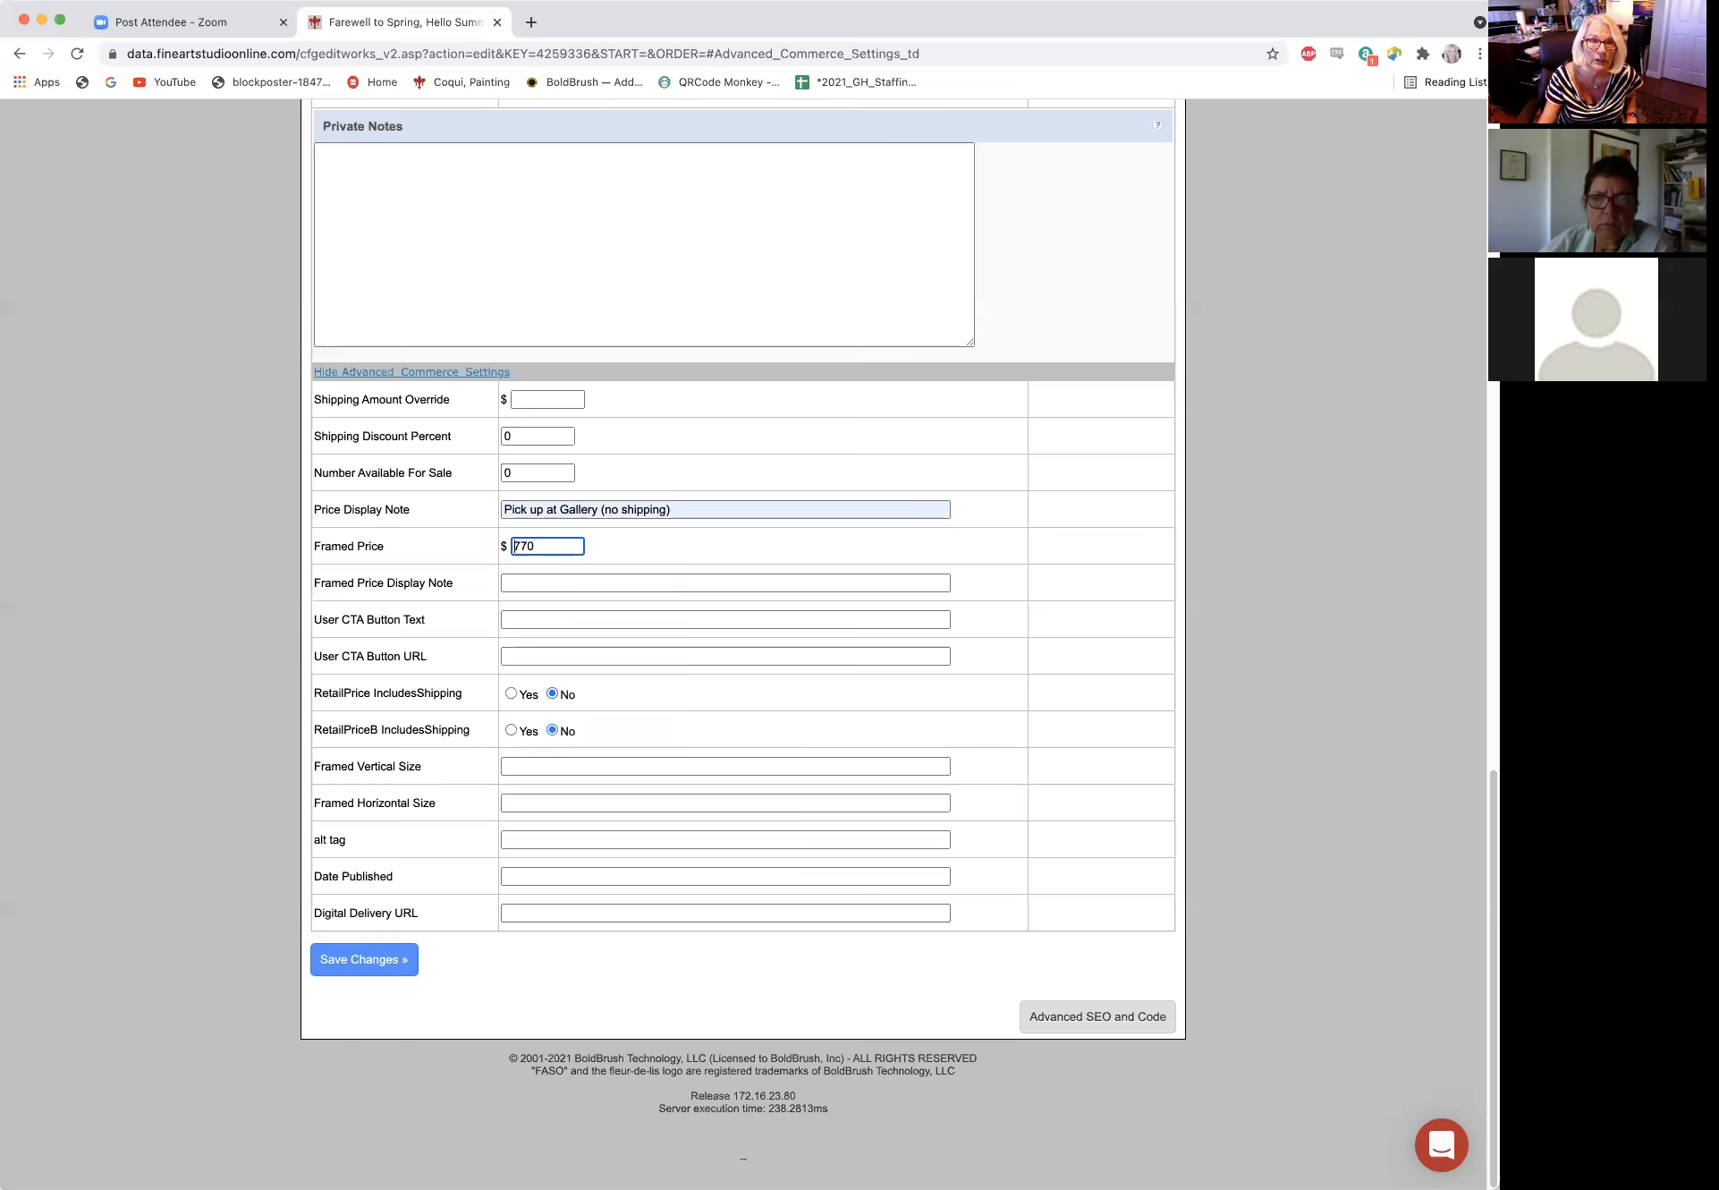
{"action": "left_click", "coordinate": [617, 584]}
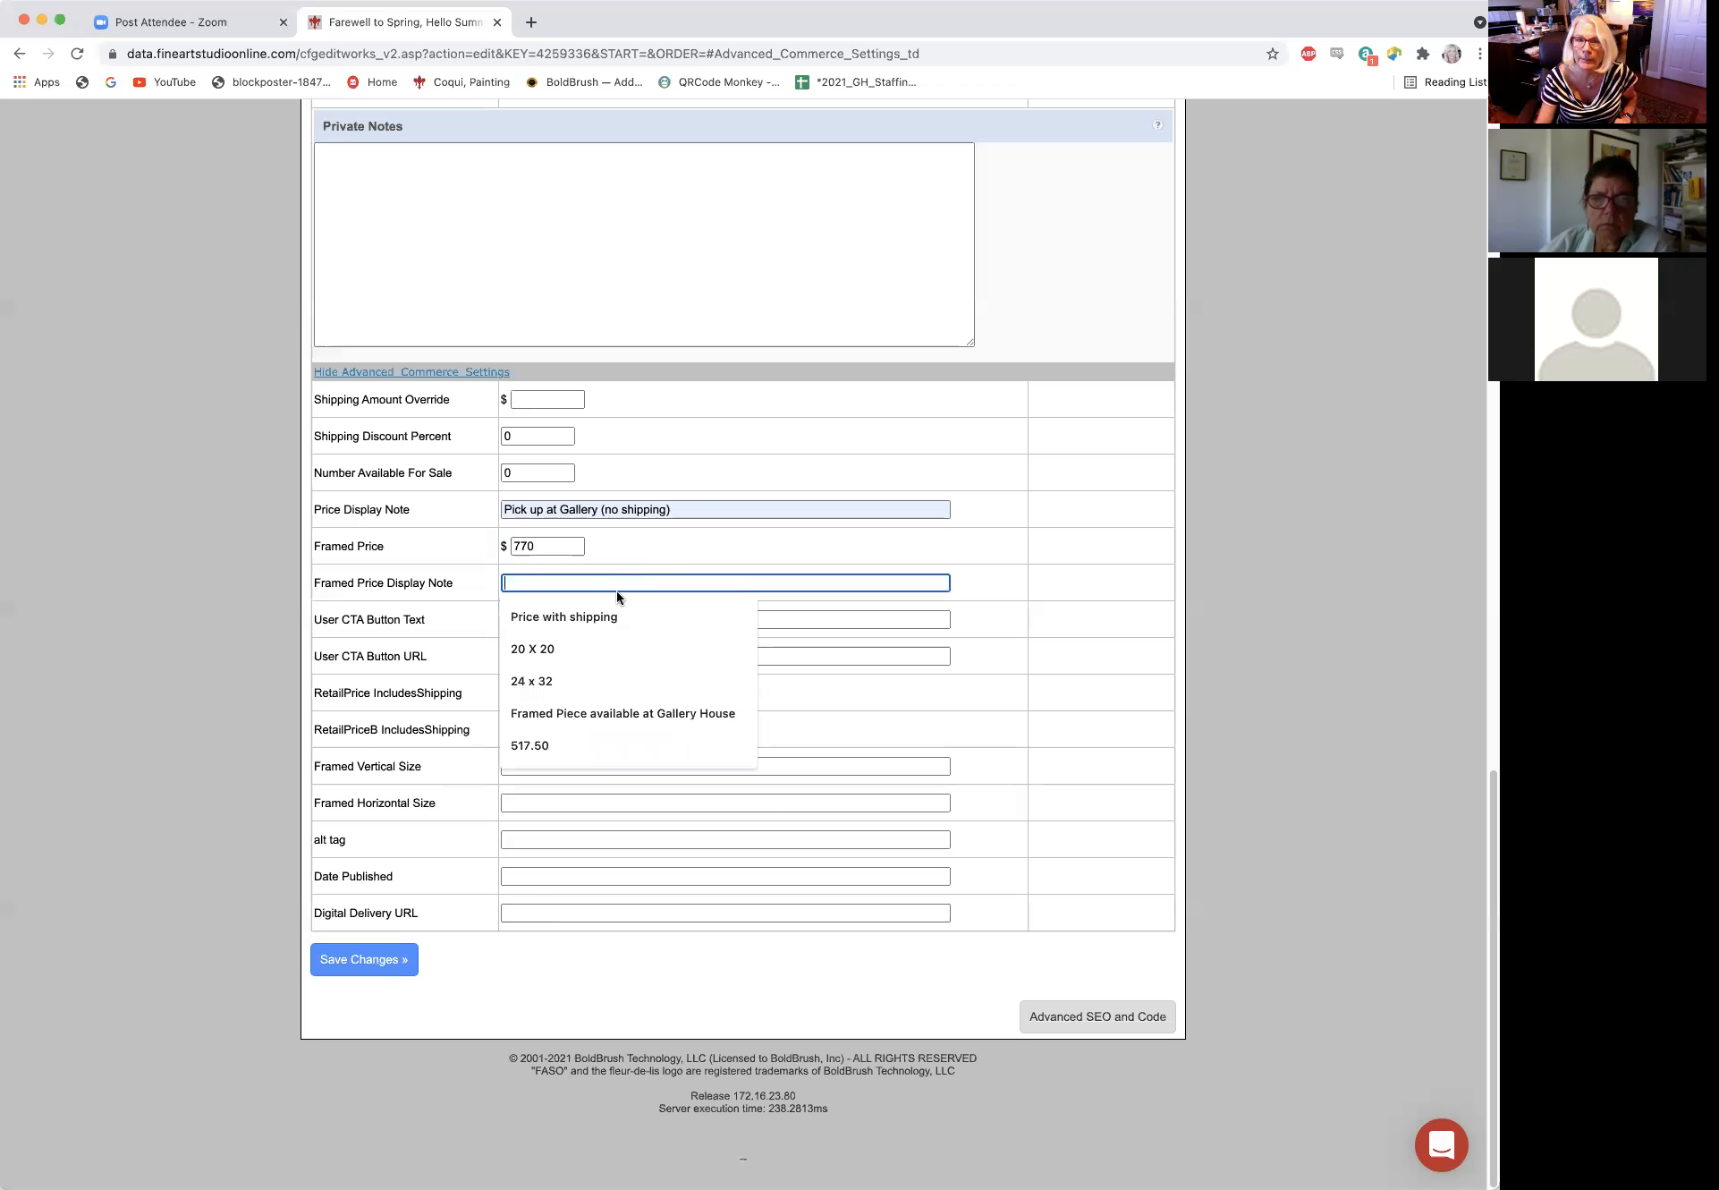
{"action": "left_click", "coordinate": [613, 616]}
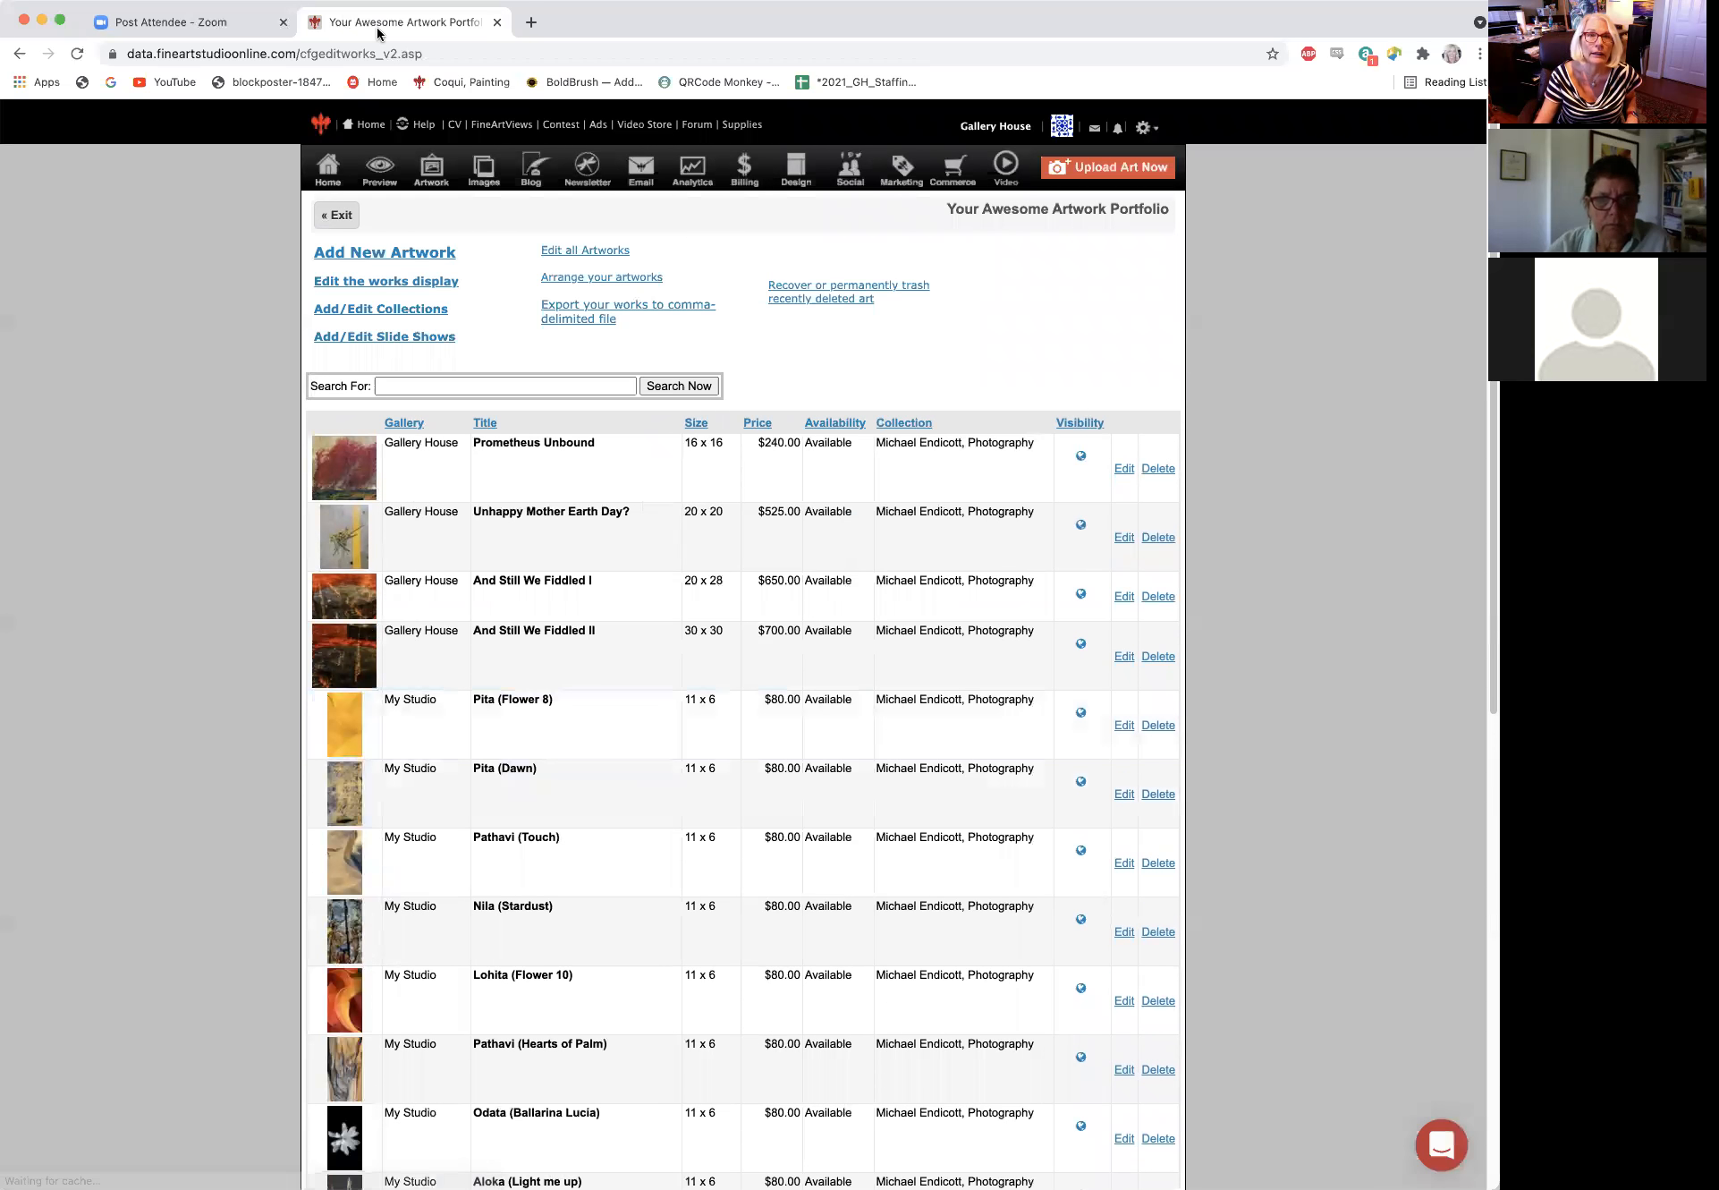
Load the public Gallery House website in a new browser tab and go to its Shop page.
{"action": "left_click", "coordinate": [530, 22]}
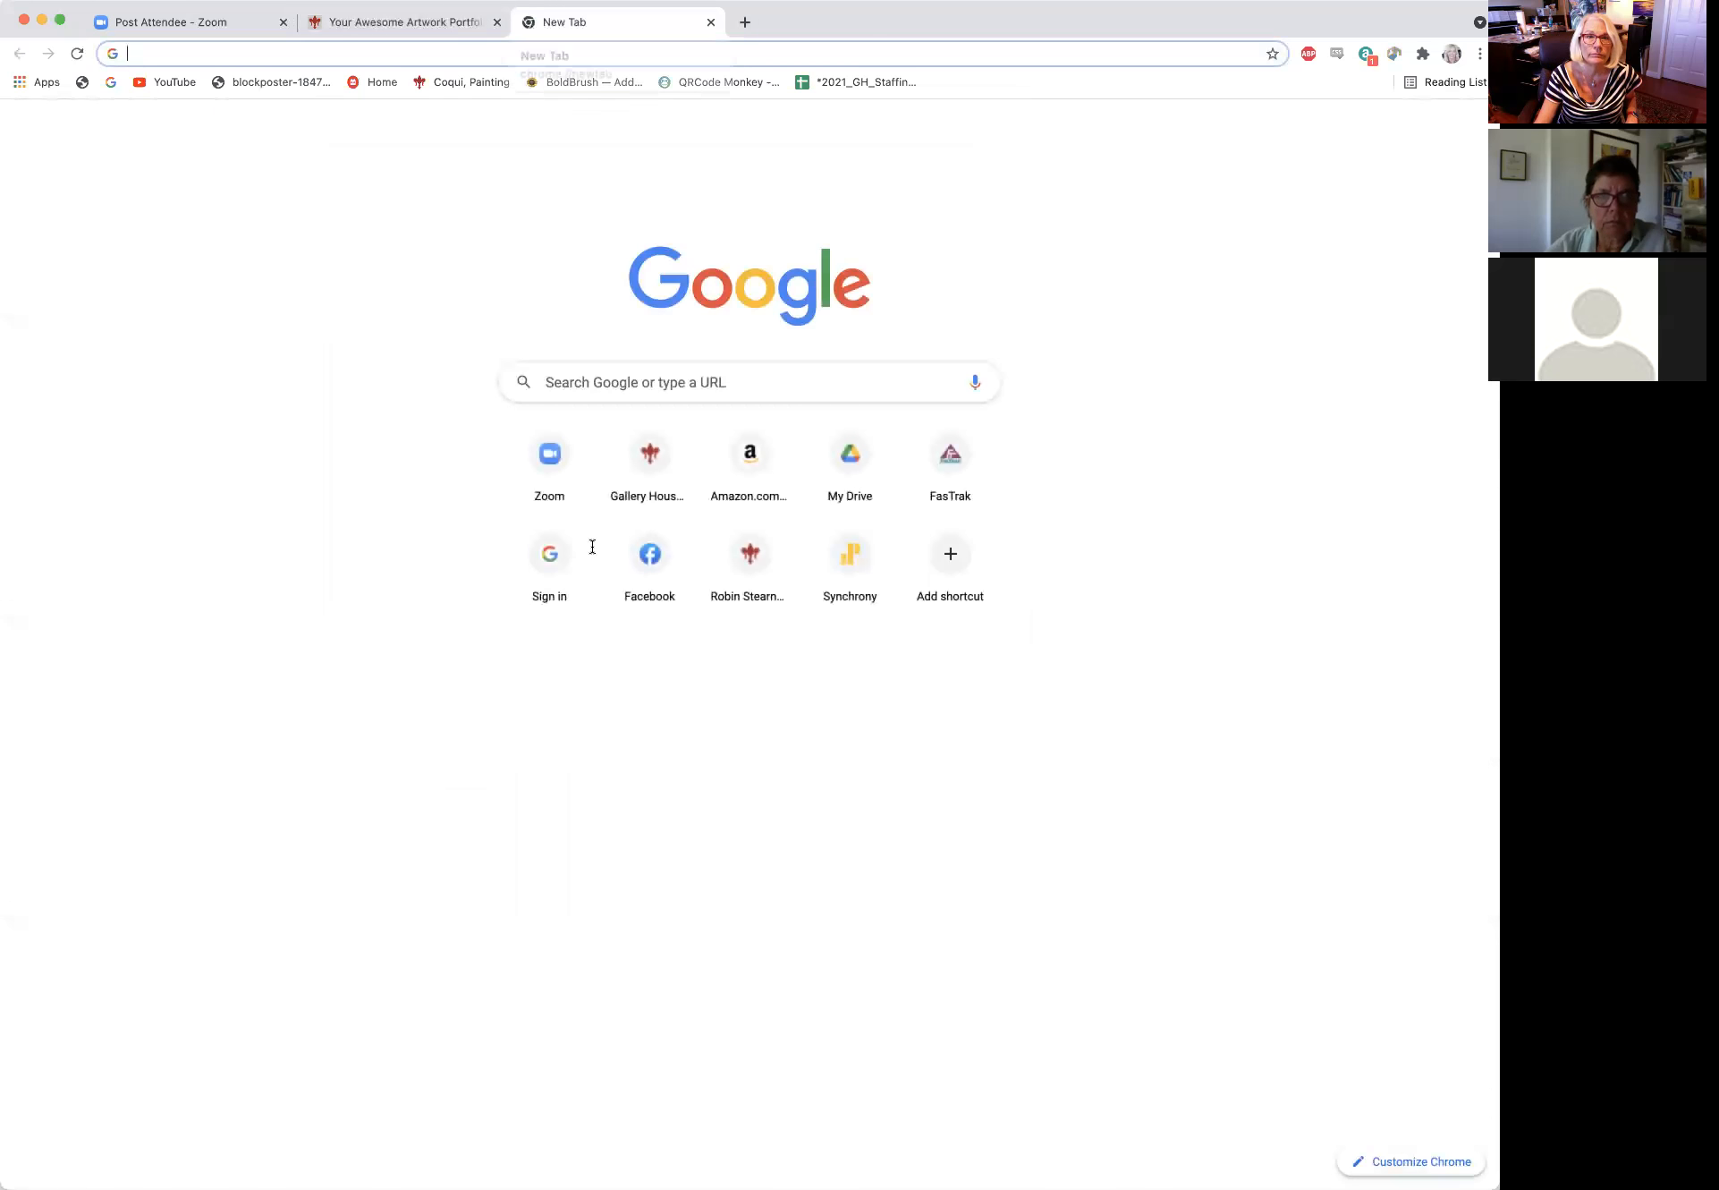
{"action": "left_click", "coordinate": [661, 453]}
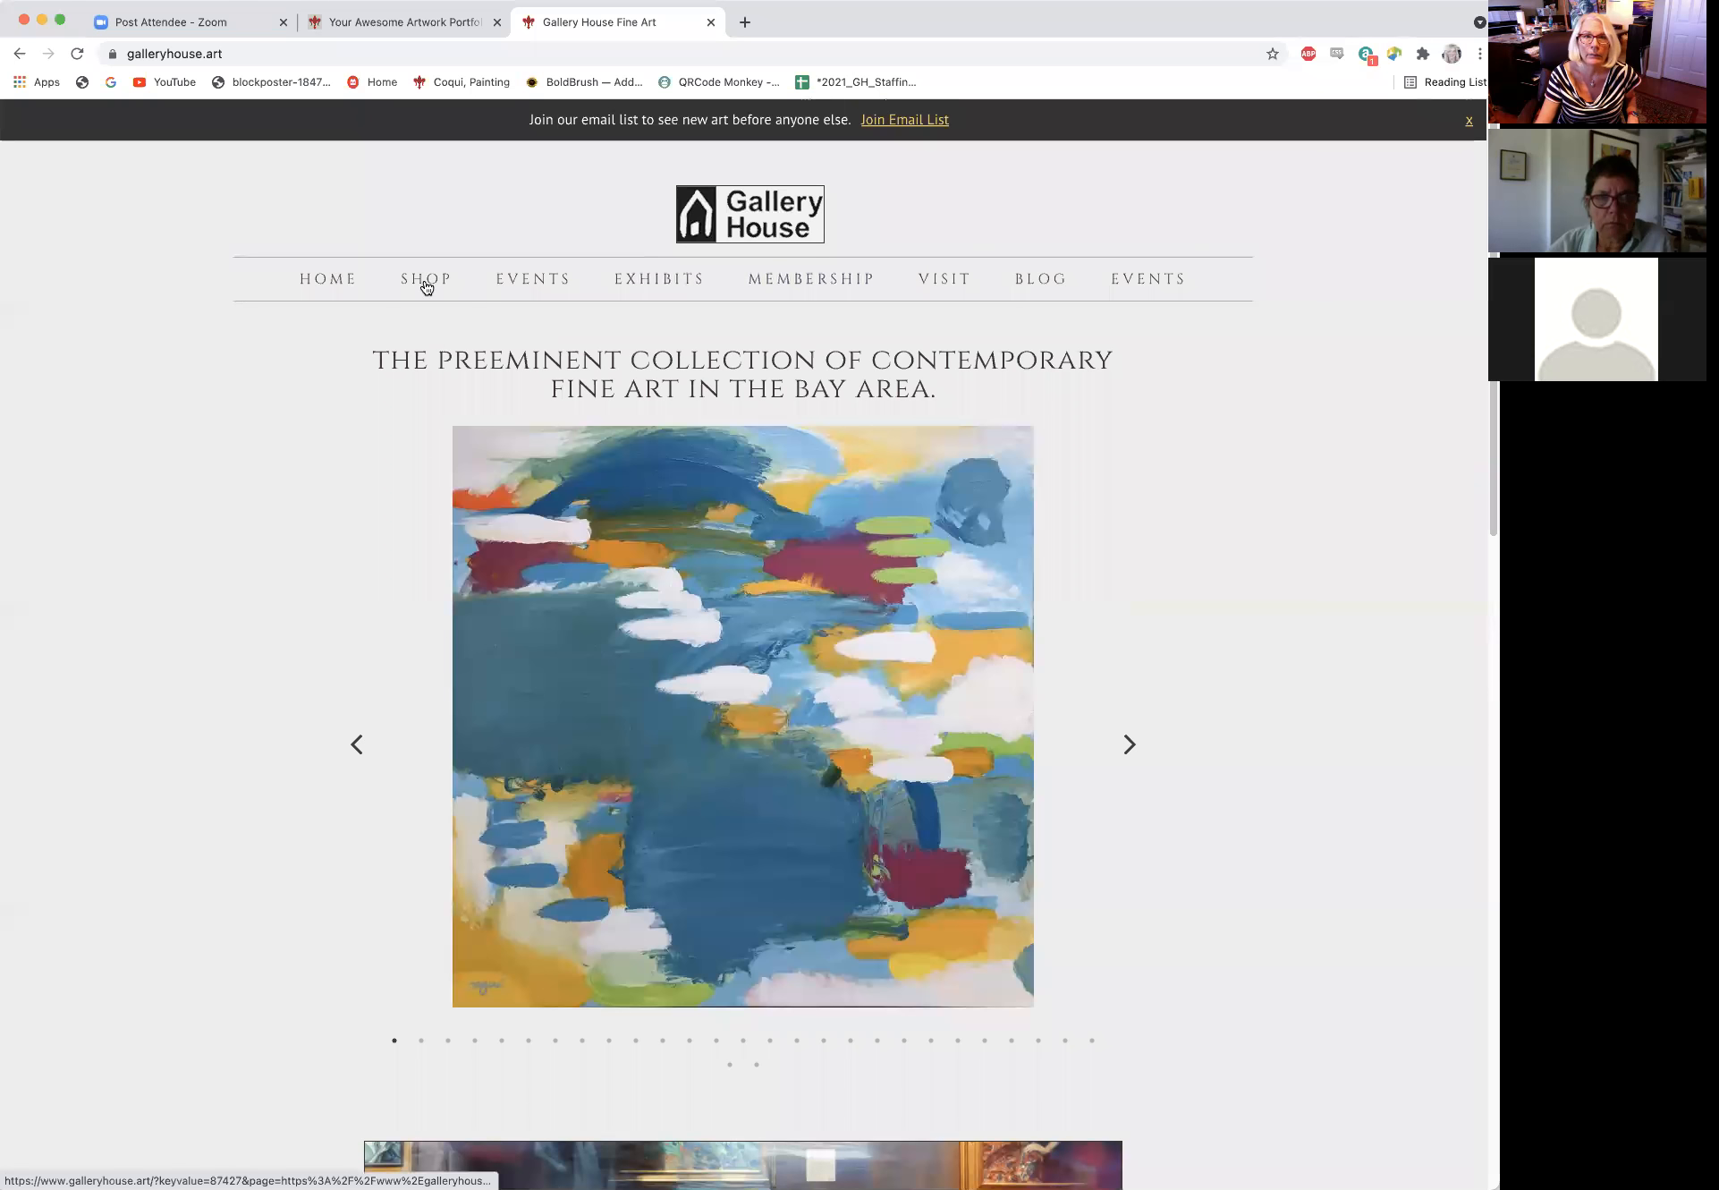
{"action": "left_click", "coordinate": [426, 287]}
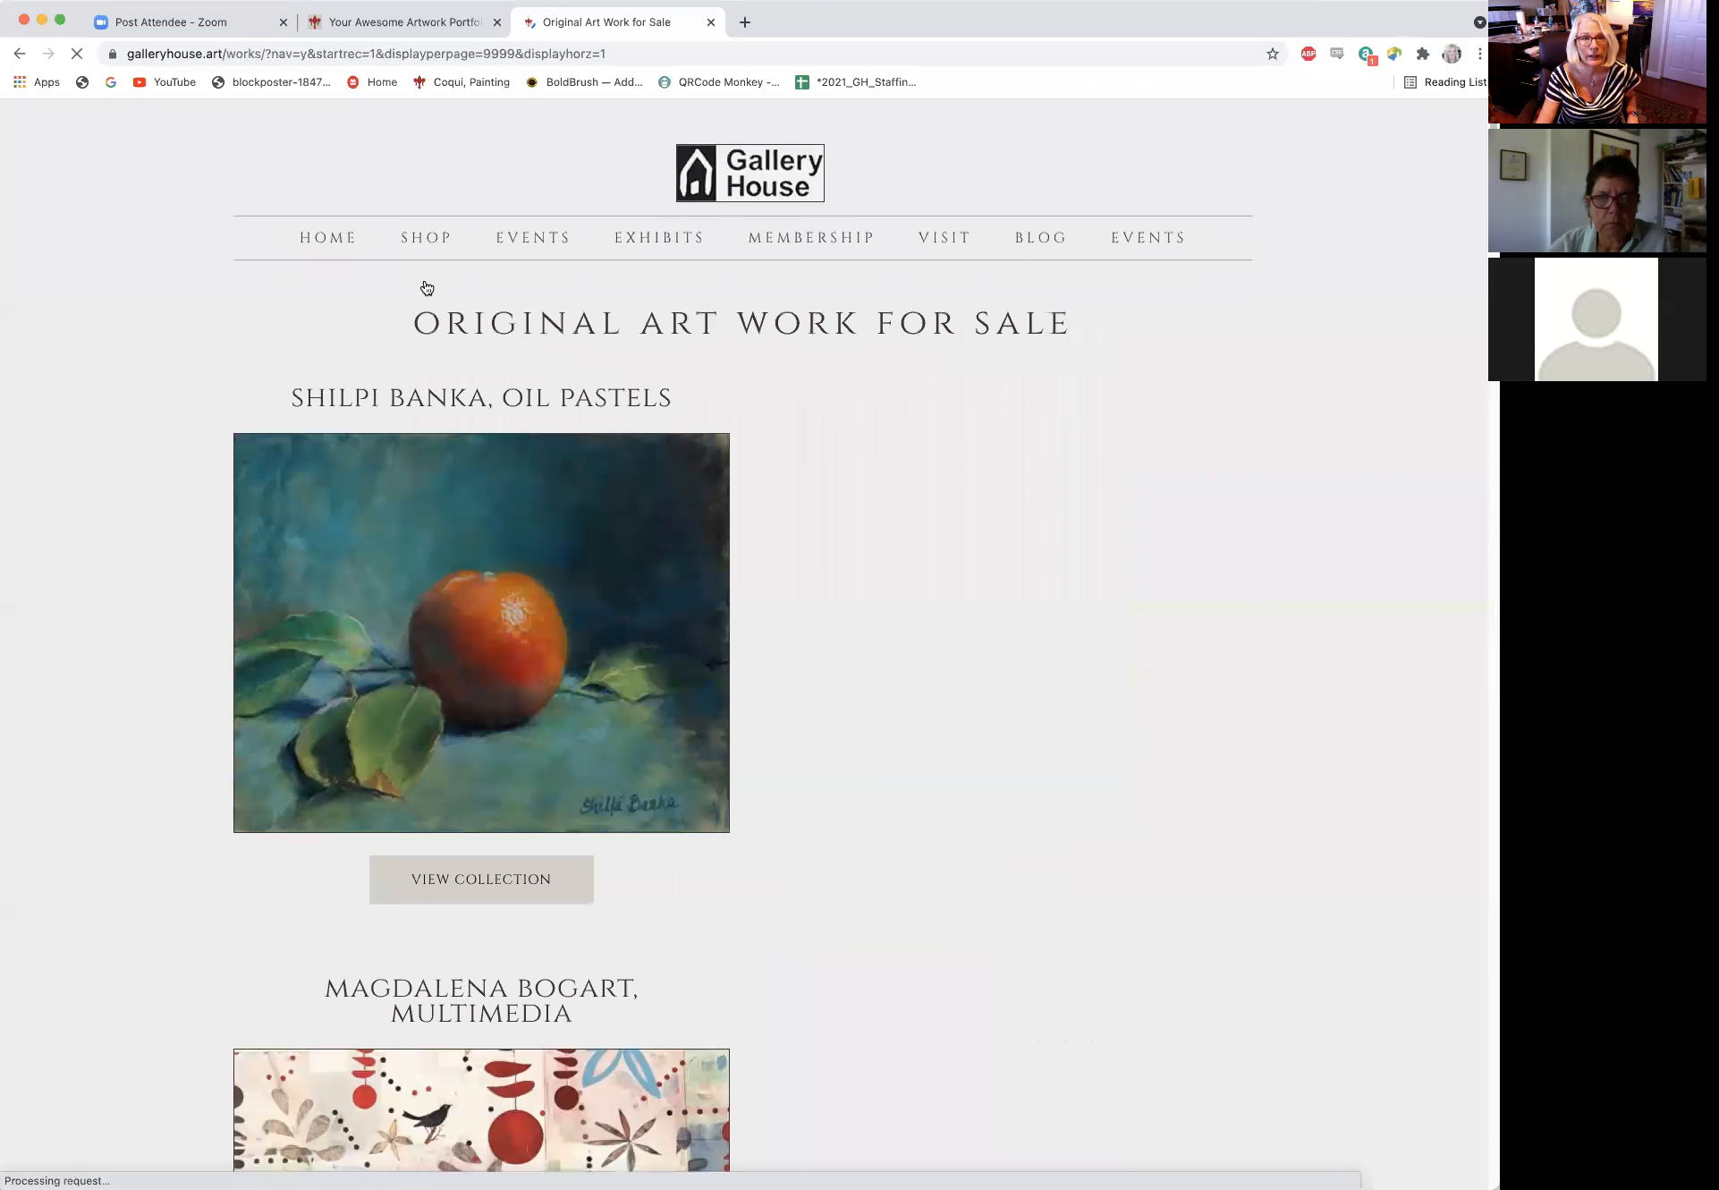
Find the painter's collection near the end of the shop page and view its artwork "Farewell to Spring, Hello Summer!".
{"action": "scroll", "coordinate": [1245, 921], "scroll_direction": "down", "scroll_amount": 10}
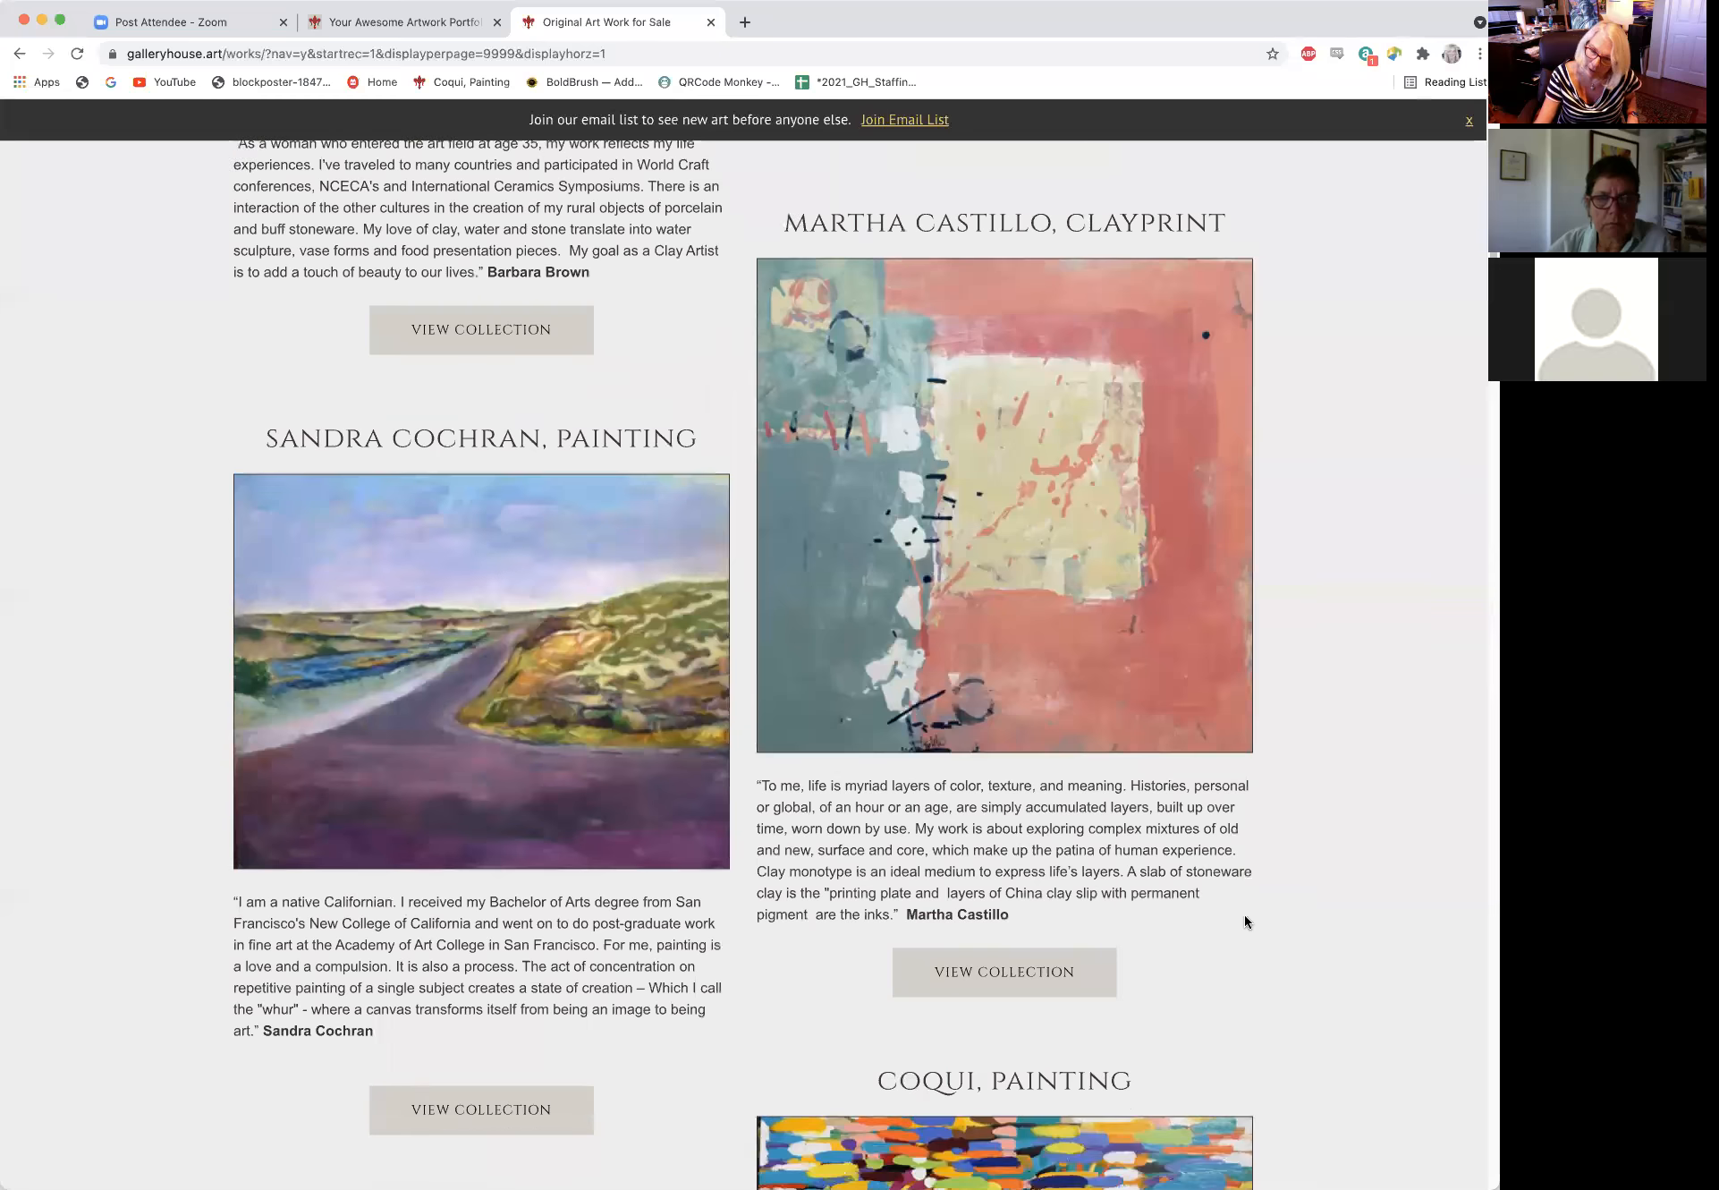
{"action": "scroll", "coordinate": [1244, 917], "scroll_direction": "down", "scroll_amount": 20}
{"action": "scroll", "coordinate": [1248, 905], "scroll_direction": "down", "scroll_amount": 20}
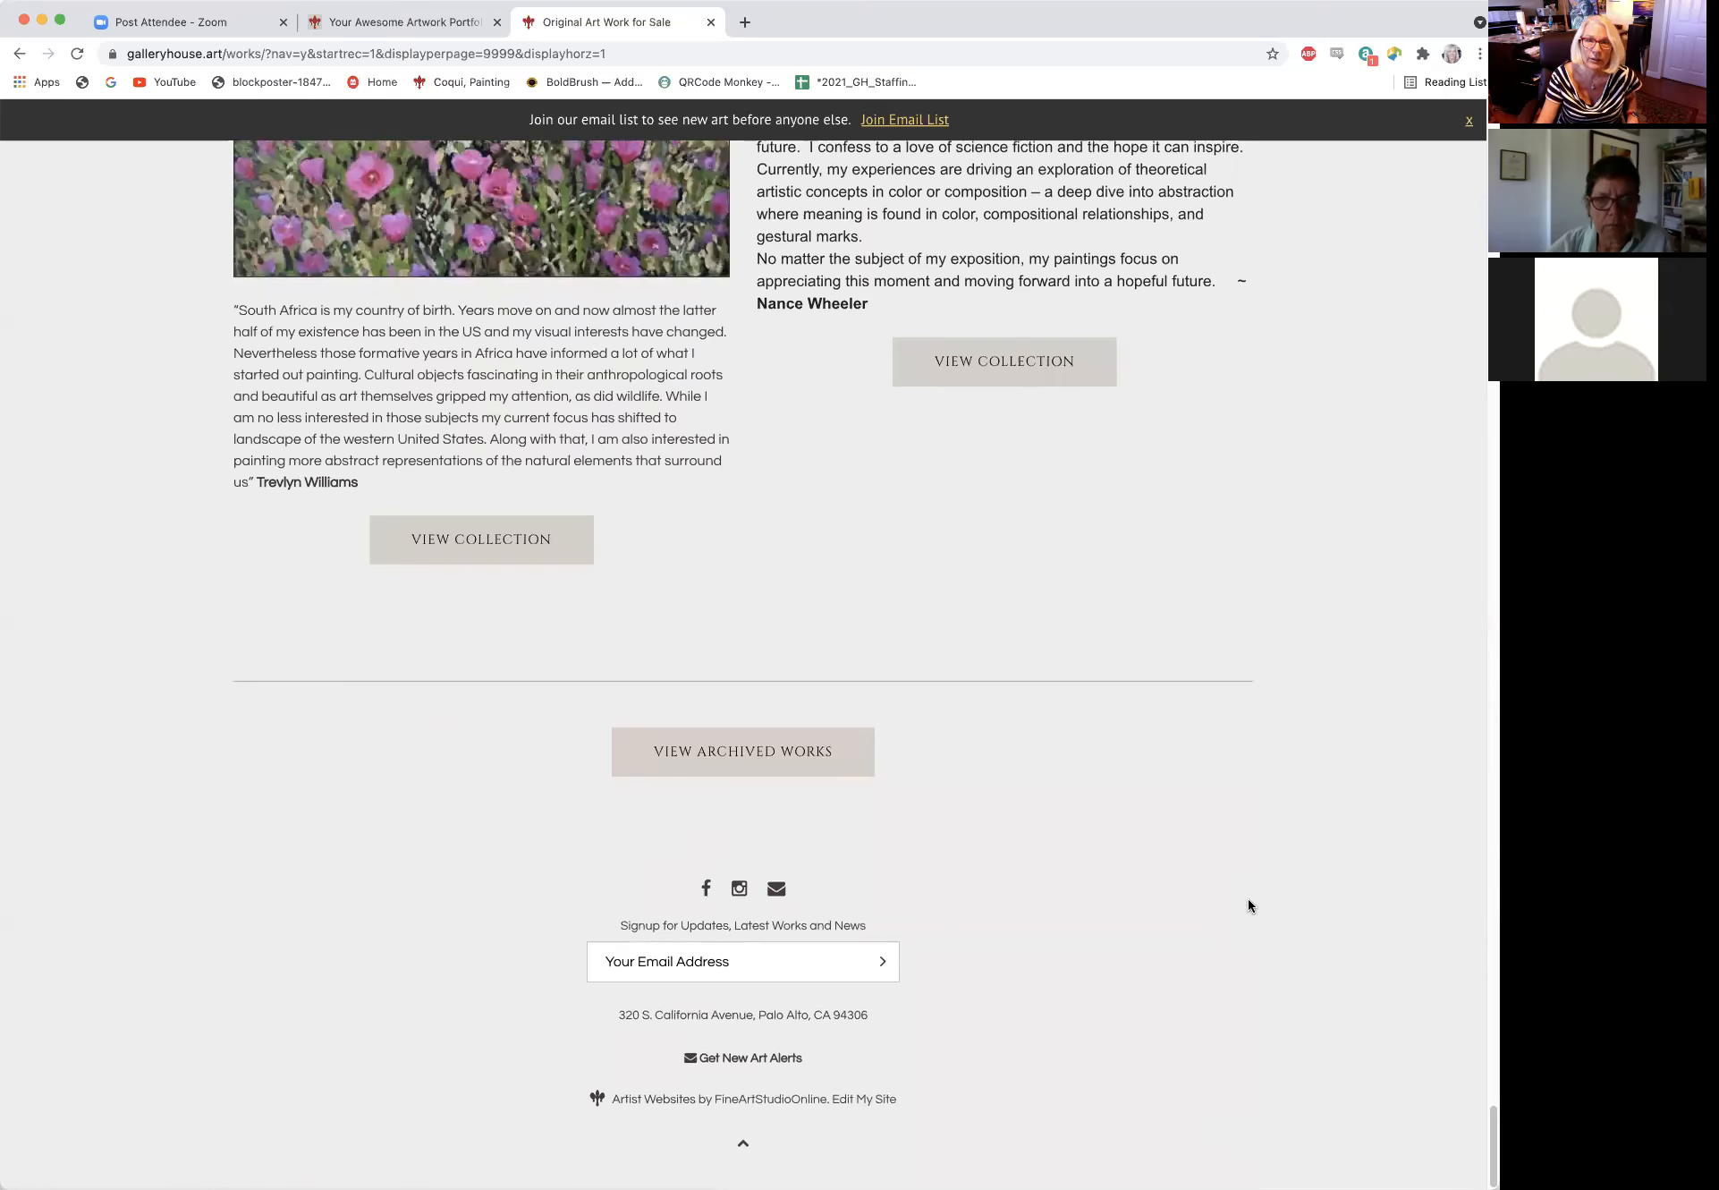
{"action": "scroll", "coordinate": [1167, 818], "scroll_direction": "up", "scroll_amount": 9}
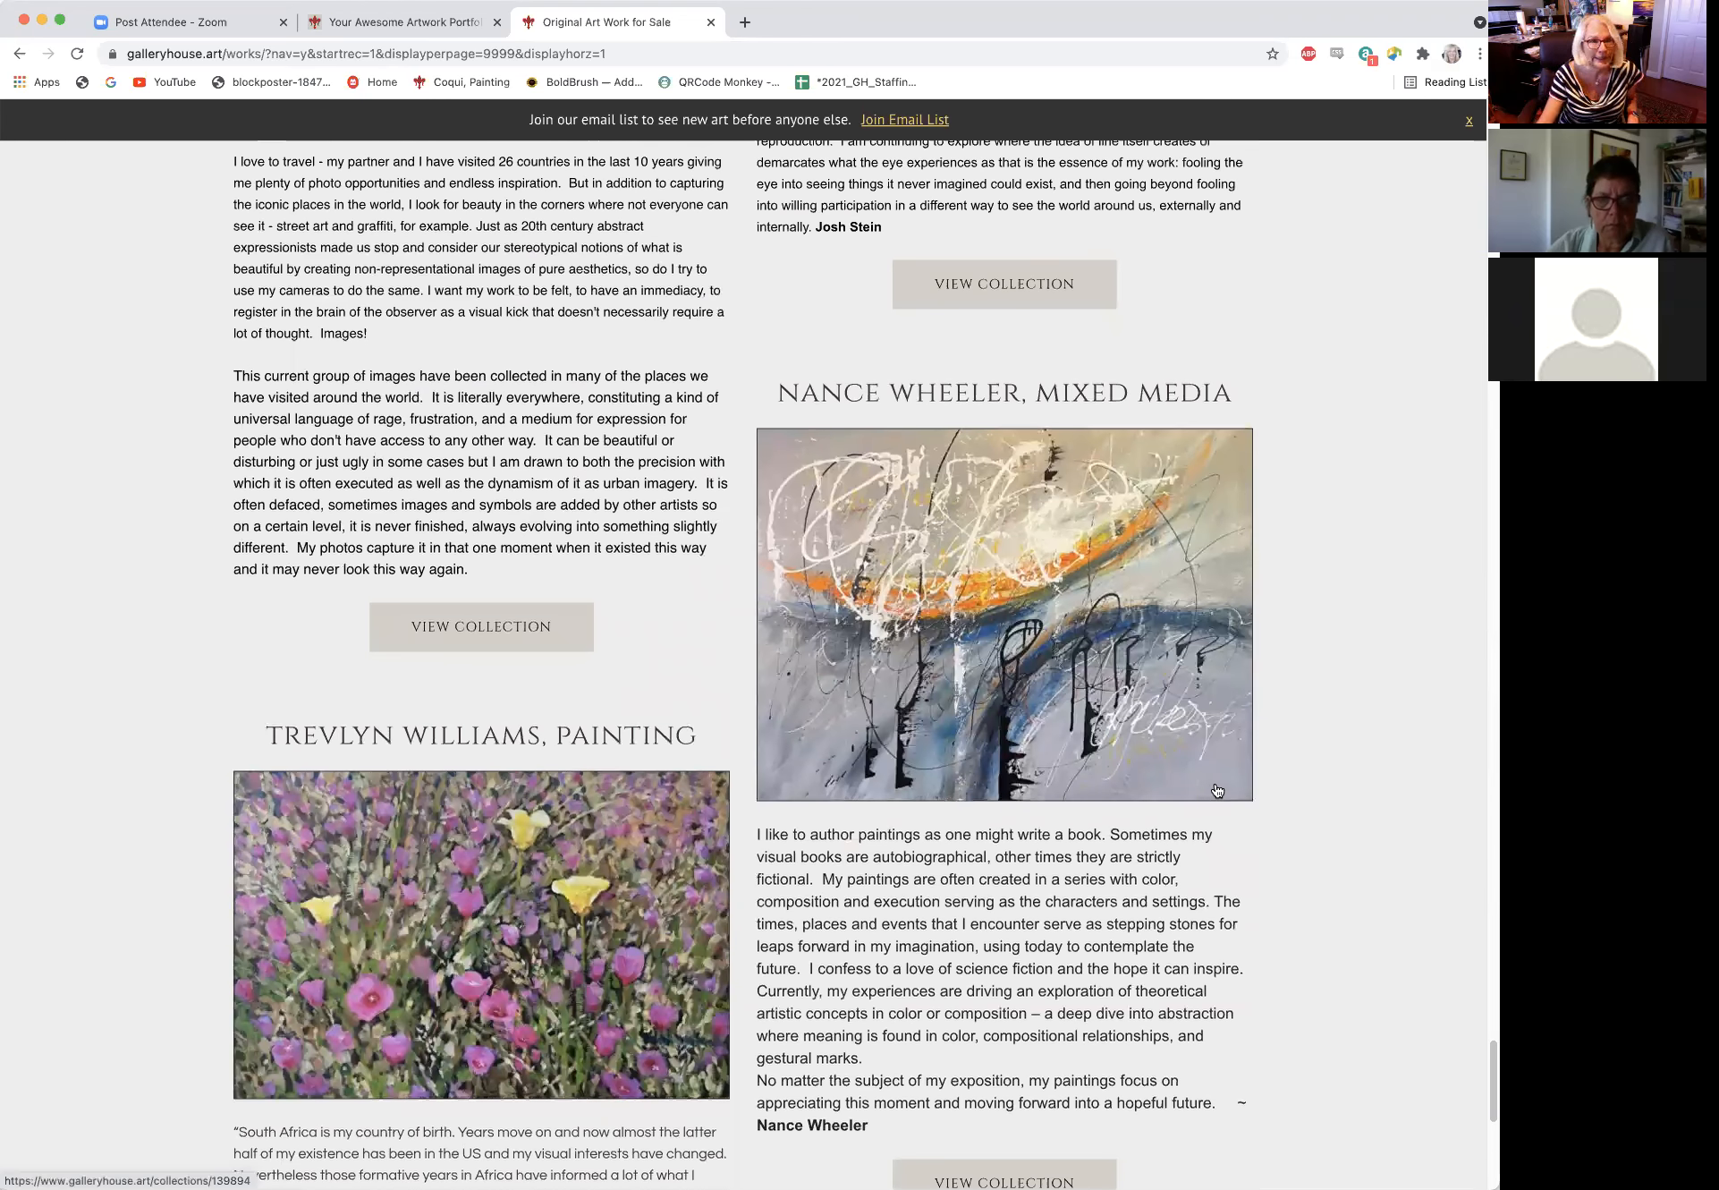
{"action": "scroll", "coordinate": [532, 844], "scroll_direction": "down", "scroll_amount": 5}
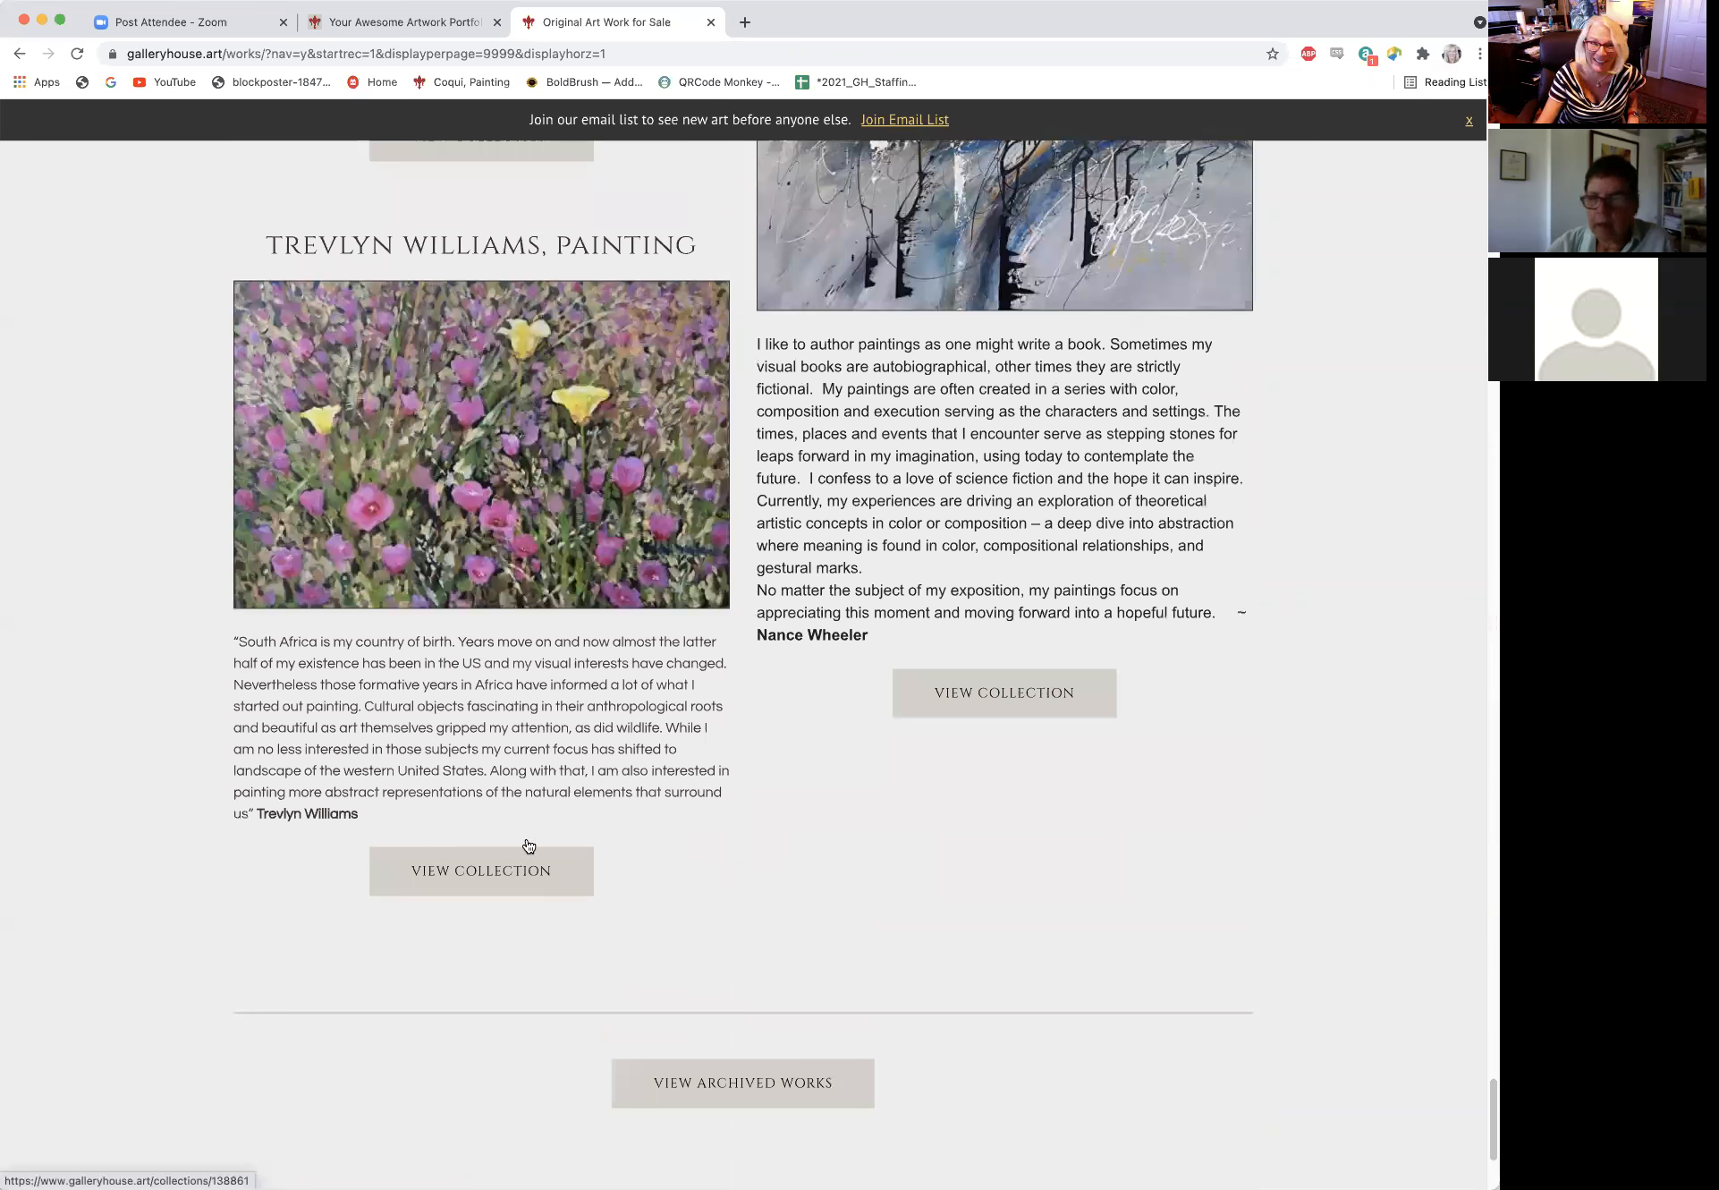
{"action": "left_click", "coordinate": [487, 883]}
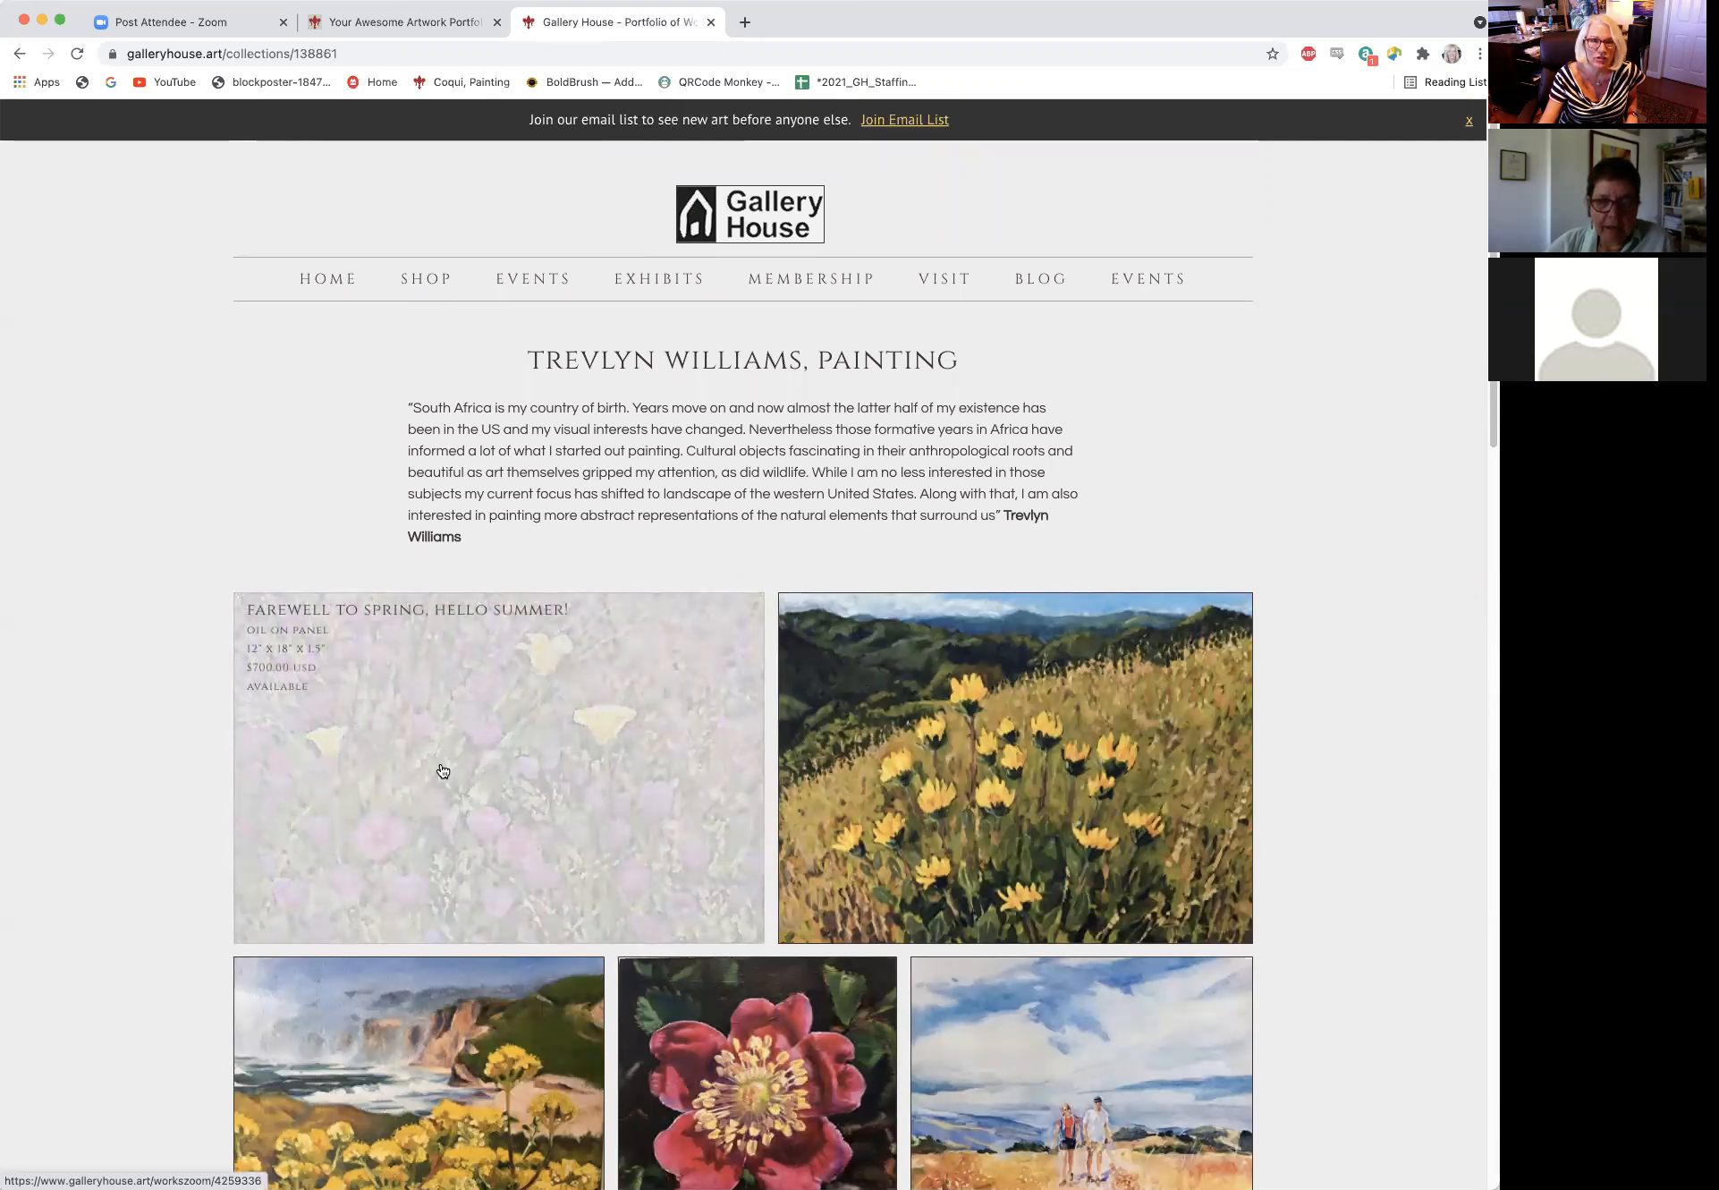
{"action": "left_click", "coordinate": [441, 771]}
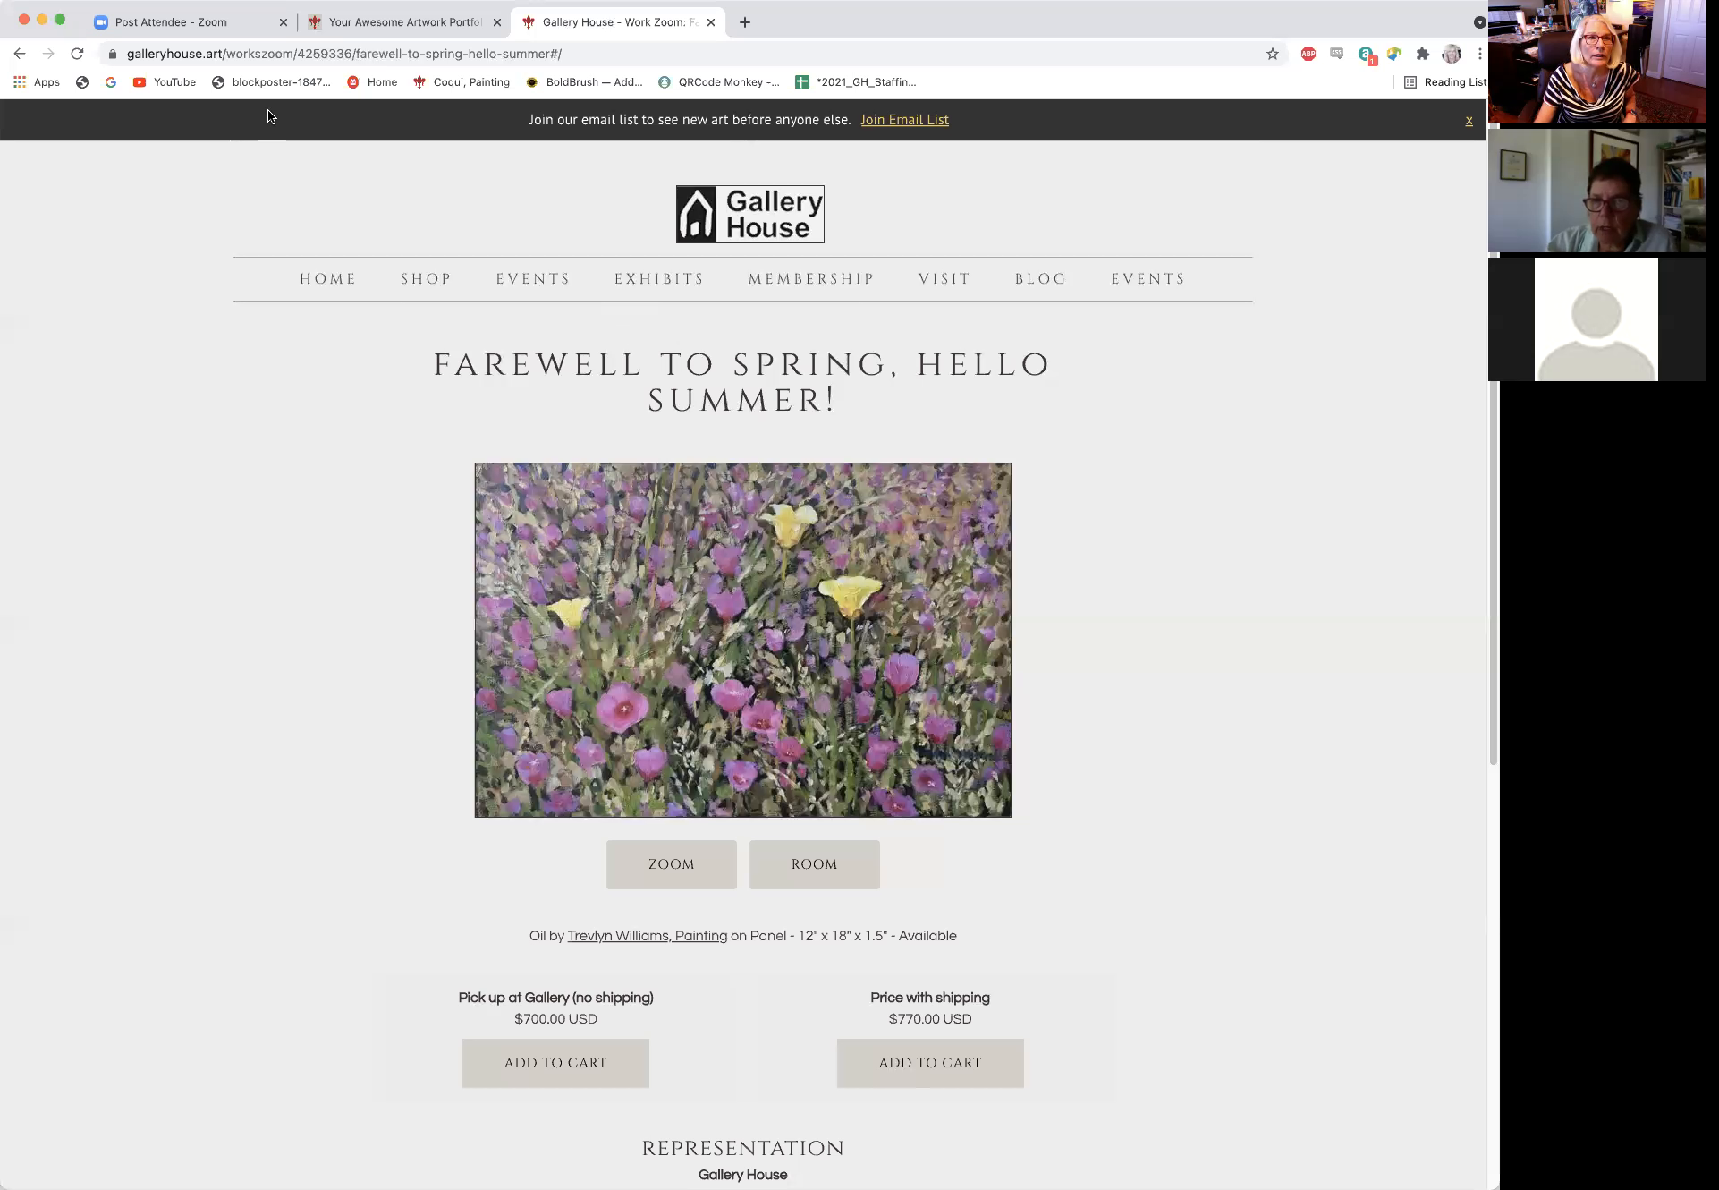
Return to the artwork portfolio in the control panel and search it by the artist's first name.
{"action": "left_click", "coordinate": [402, 23]}
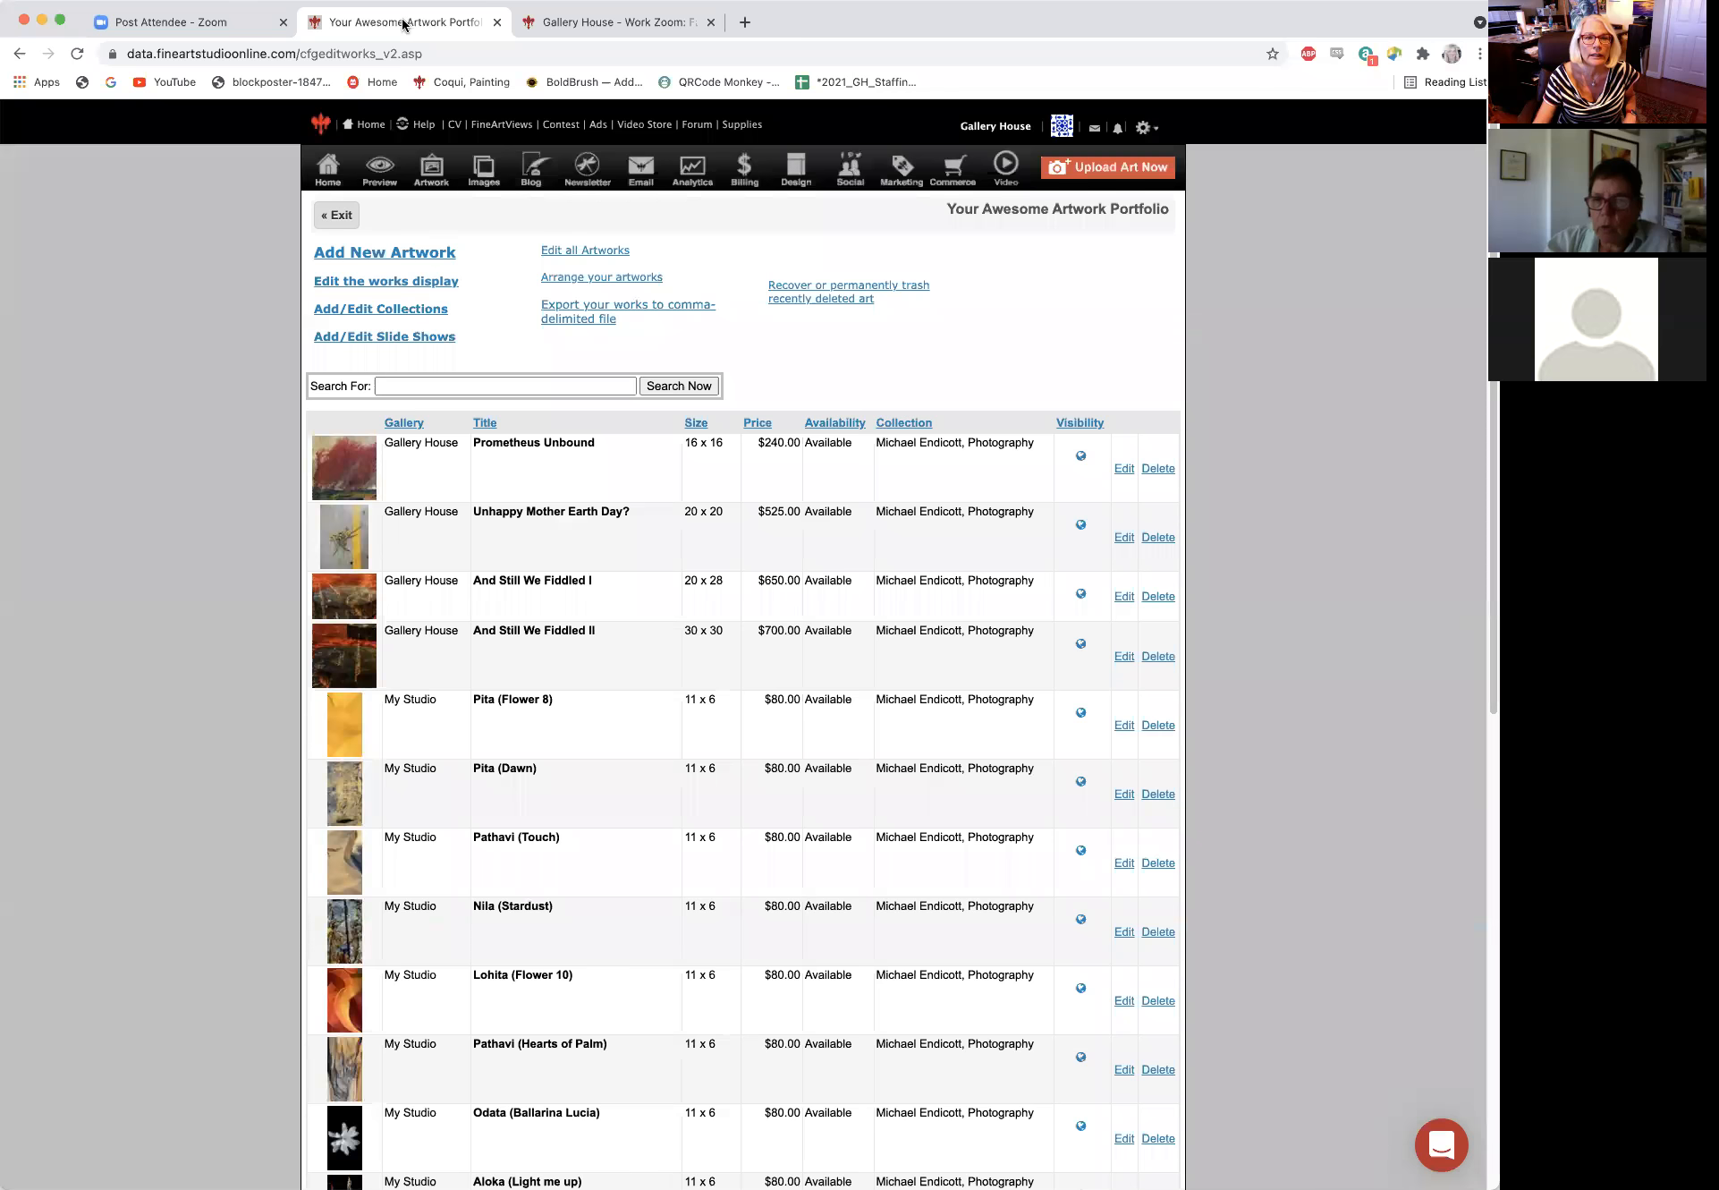
{"action": "left_click", "coordinate": [420, 385]}
{"action": "type", "text": "trevlyn"}
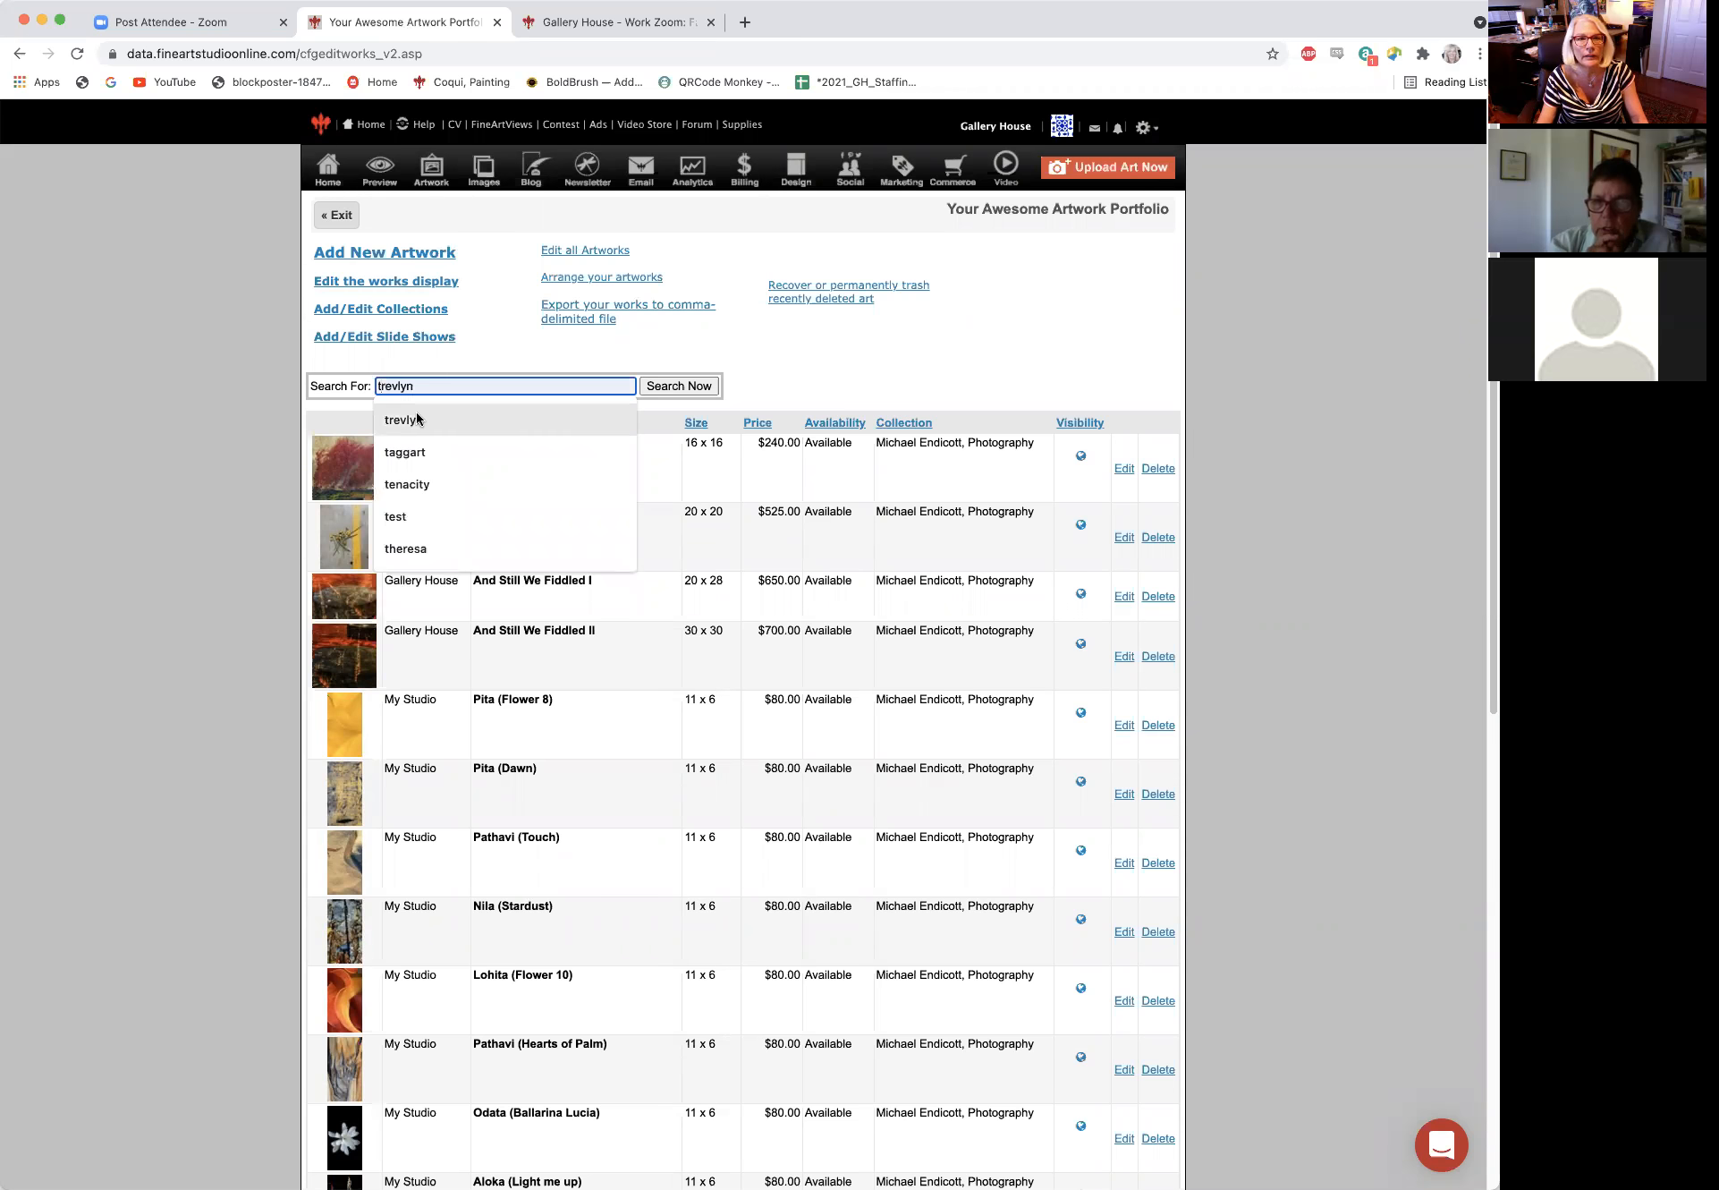
{"action": "left_click", "coordinate": [417, 420]}
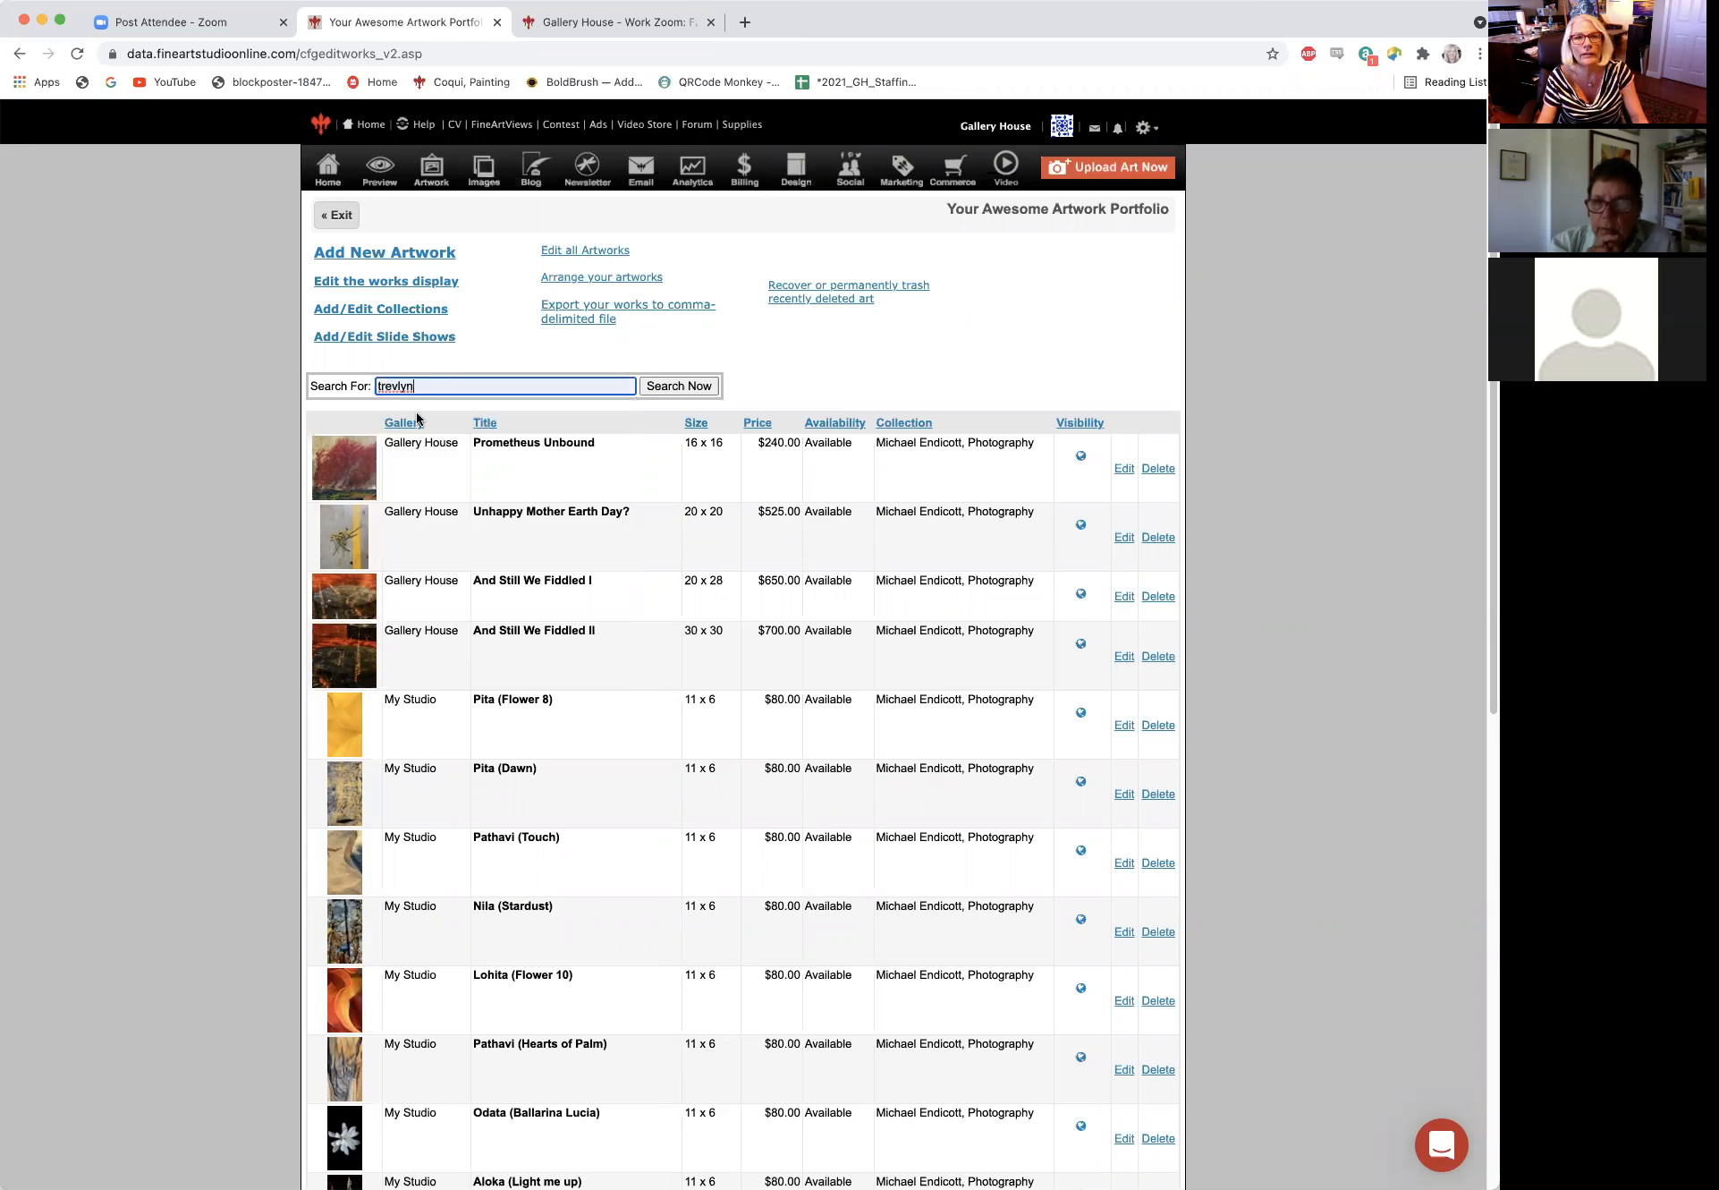
{"action": "left_click", "coordinate": [683, 386]}
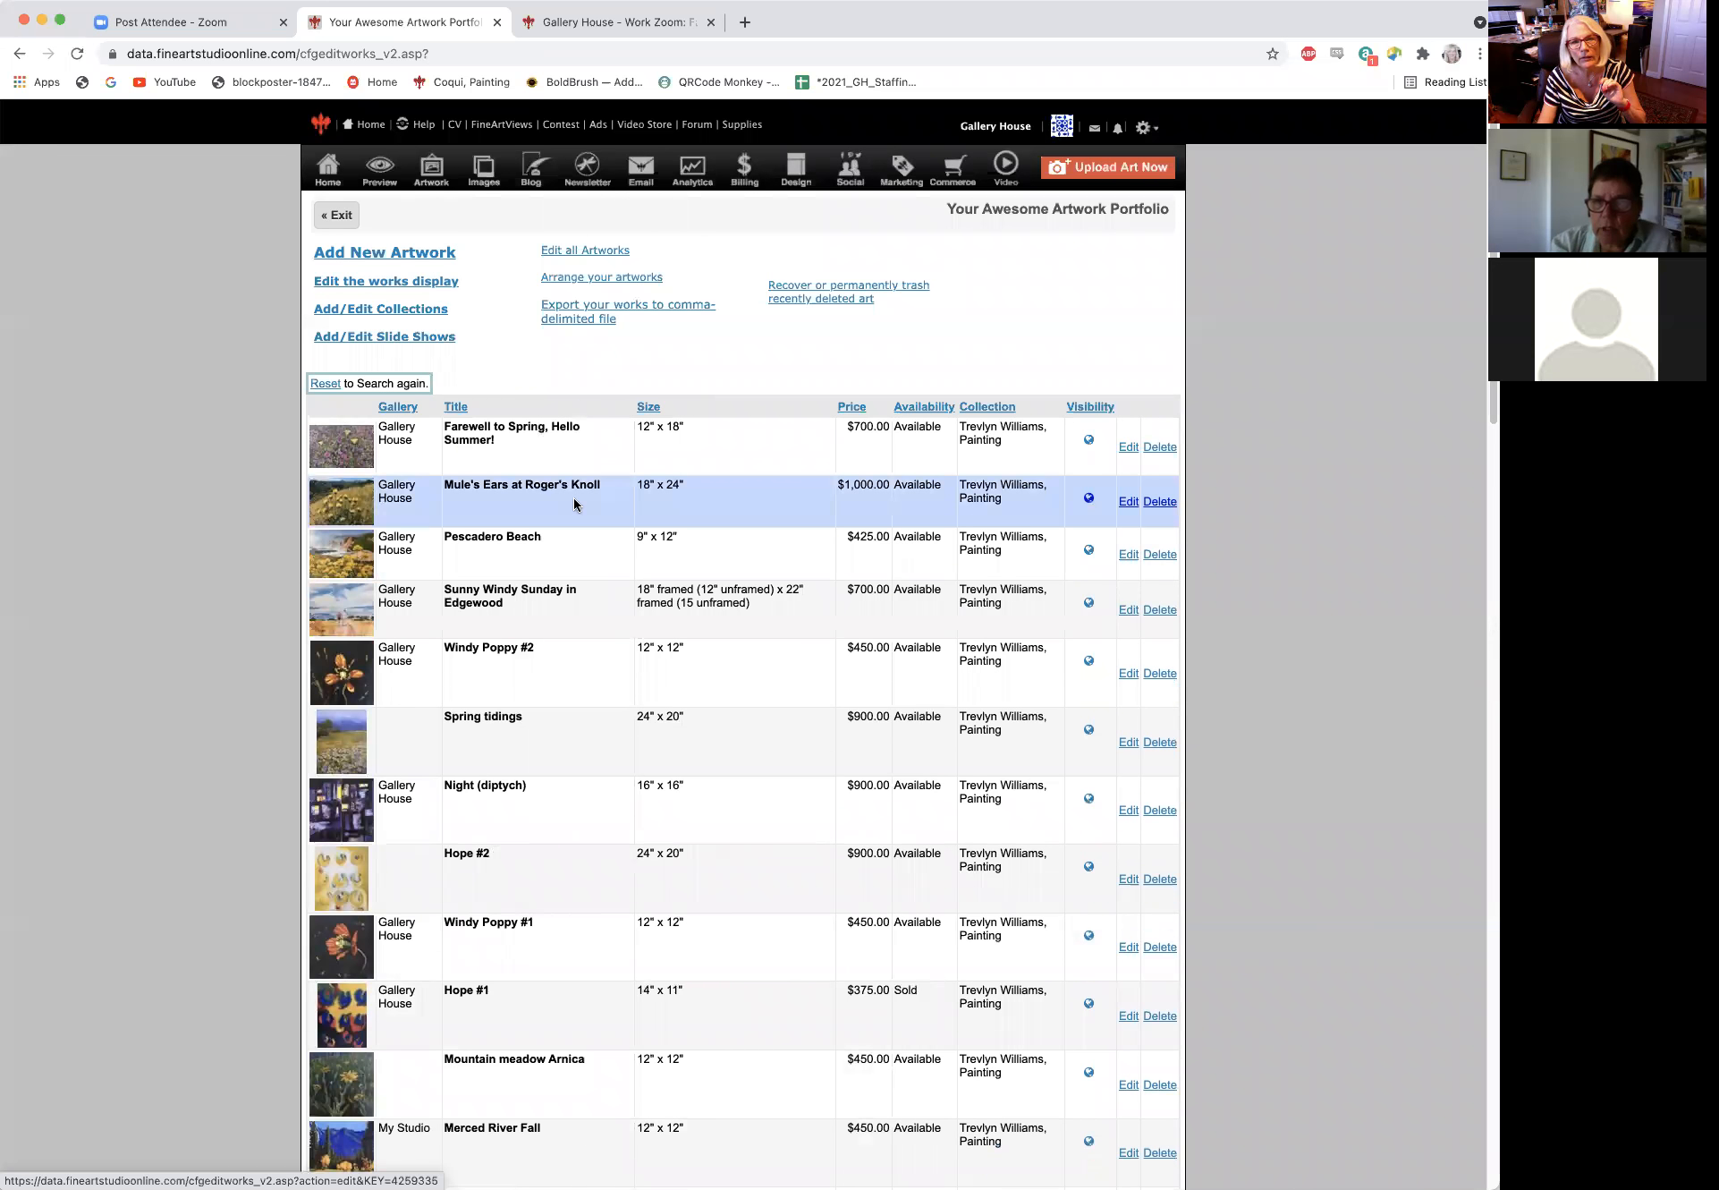
Open the artwork "Mule's Ears at Roger's Knoll" for editing and show its Advanced Commerce Settings.
{"action": "left_click", "coordinate": [345, 502]}
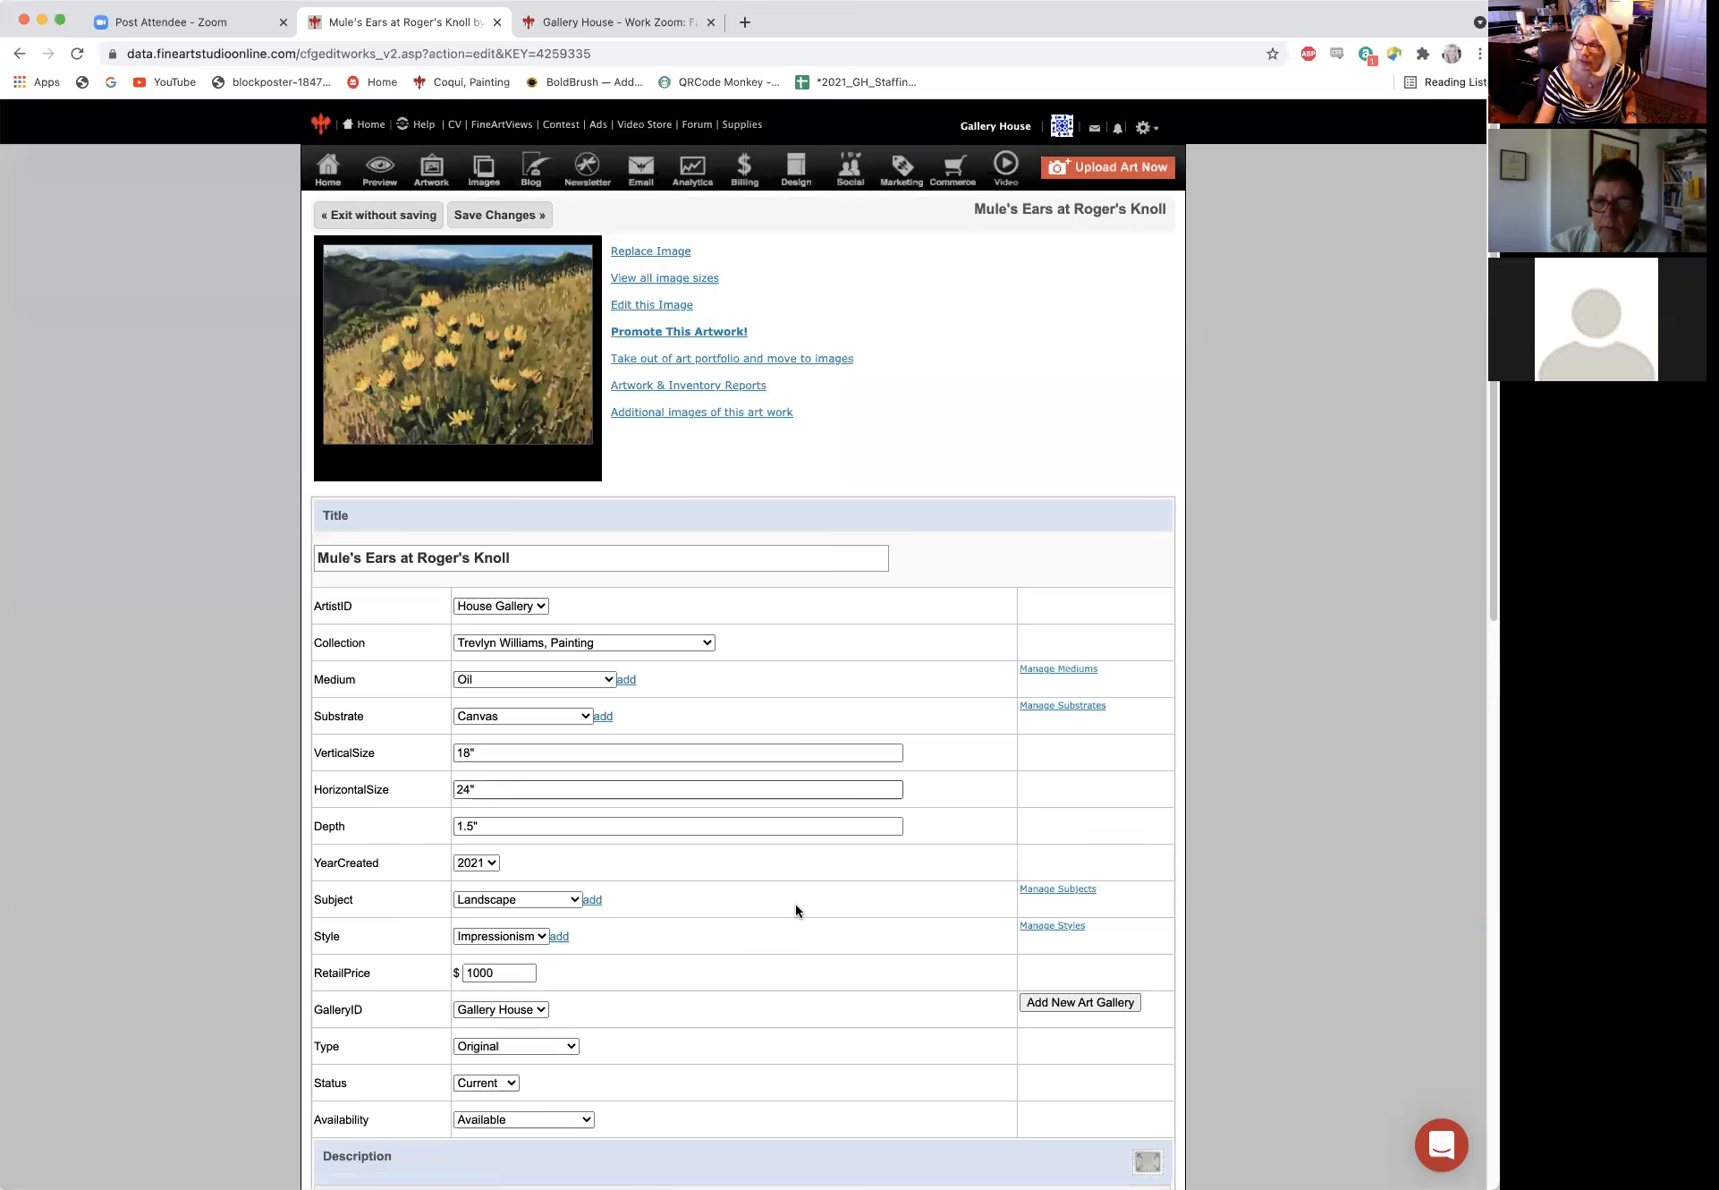
{"action": "scroll", "coordinate": [746, 928], "scroll_direction": "down", "scroll_amount": 1}
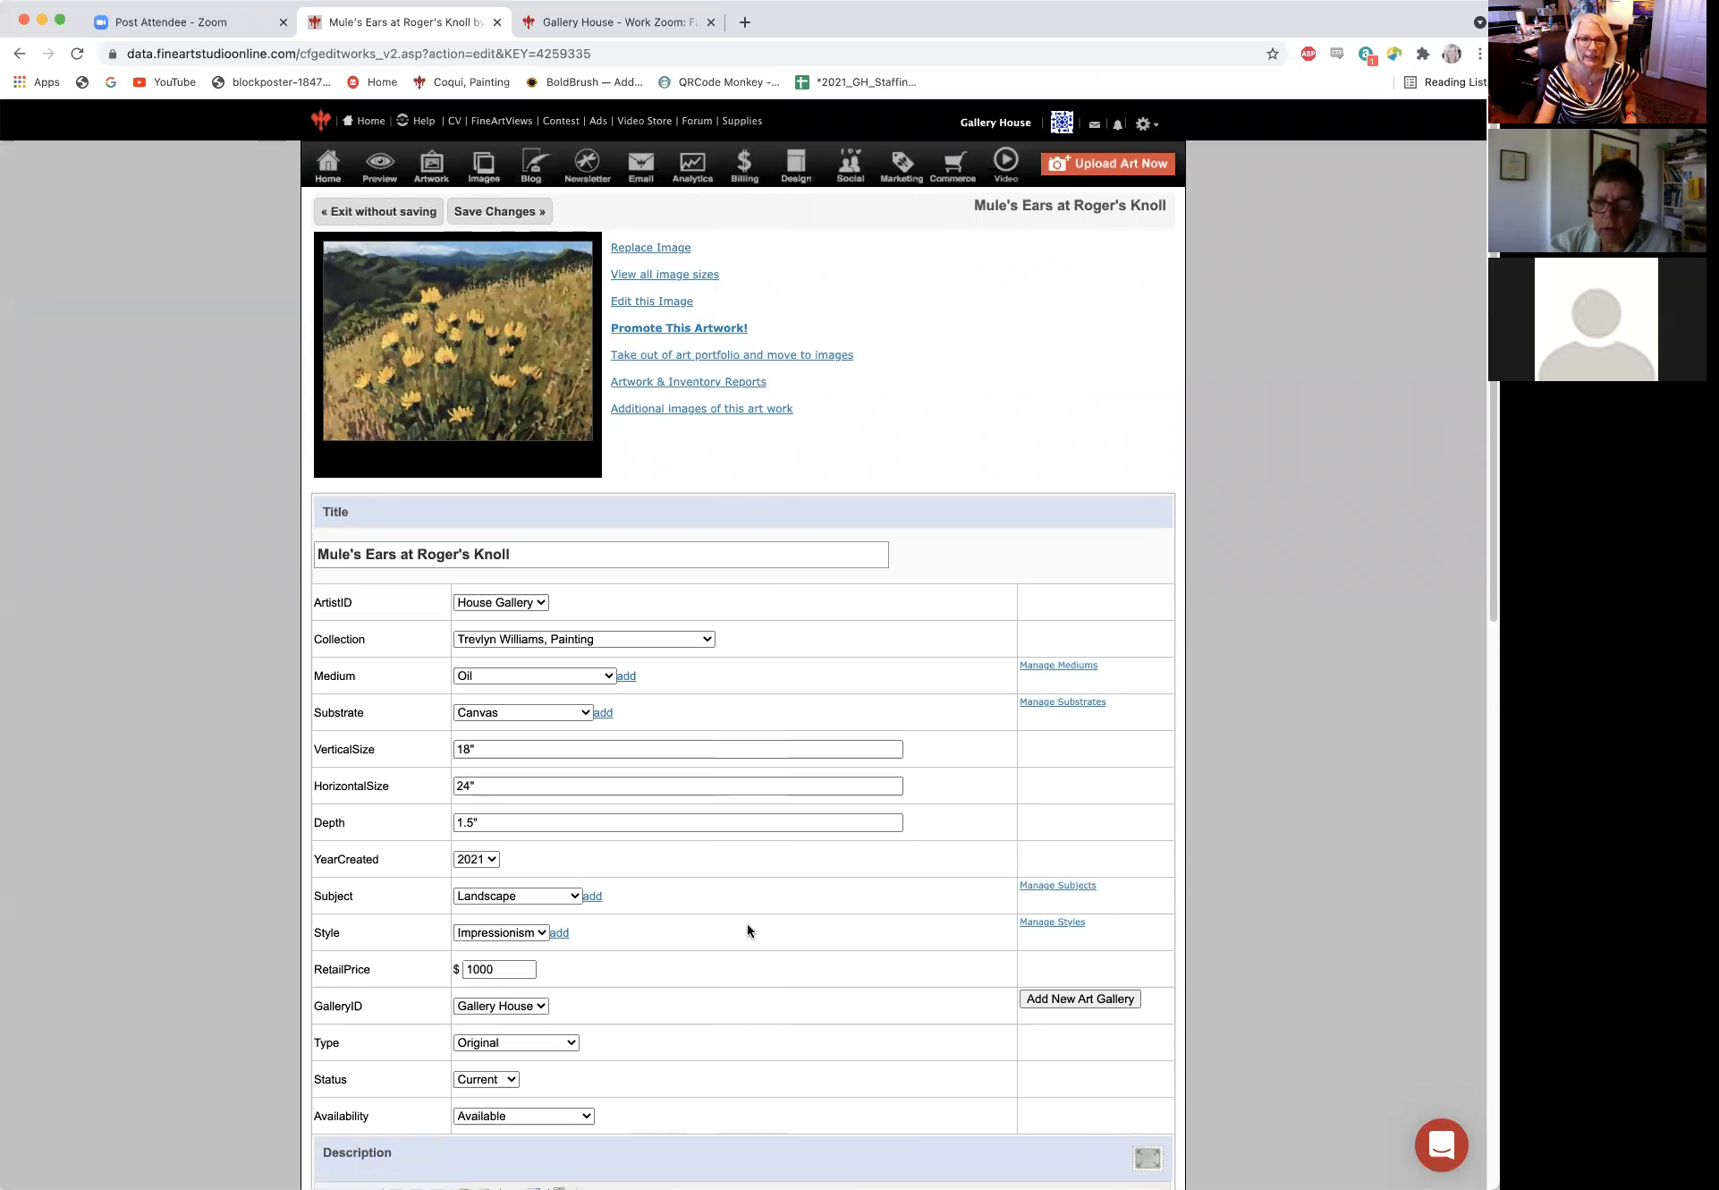
{"action": "scroll", "coordinate": [748, 928], "scroll_direction": "down", "scroll_amount": 3}
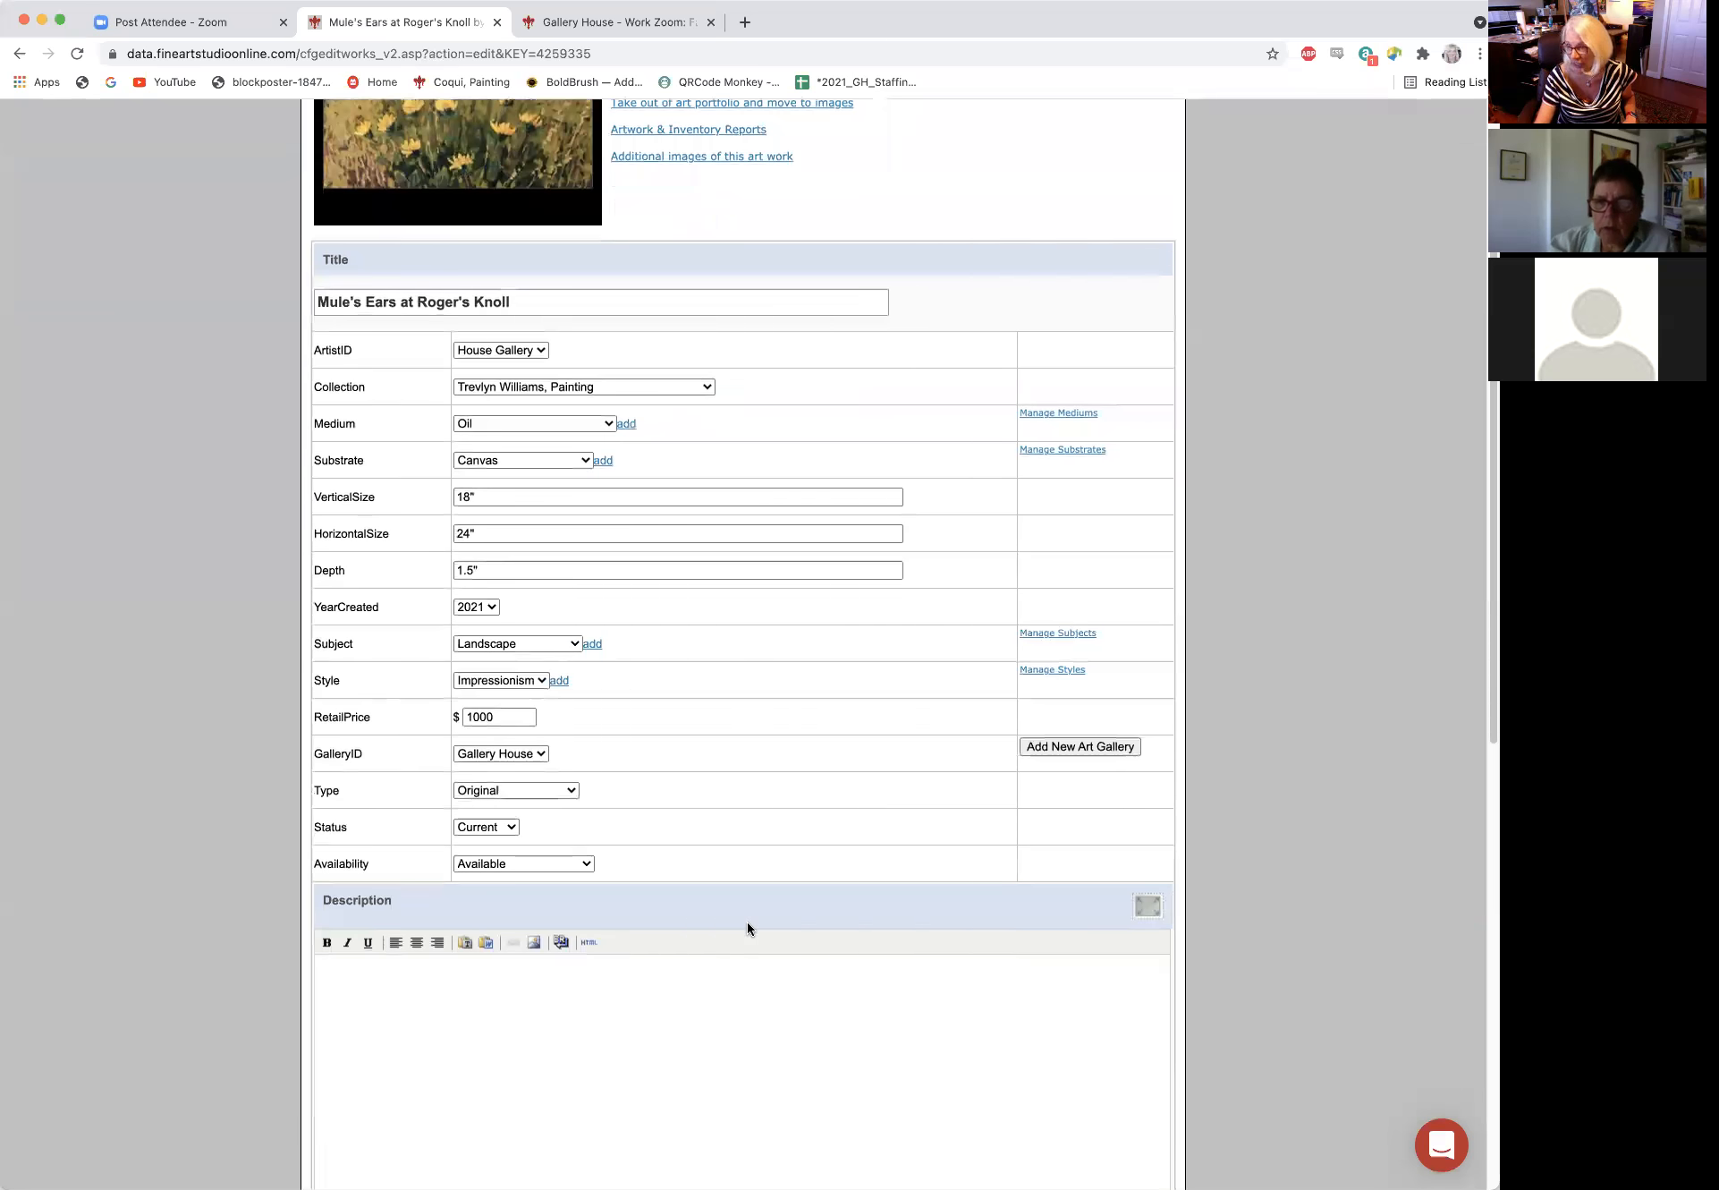
{"action": "scroll", "coordinate": [748, 927], "scroll_direction": "down", "scroll_amount": 4}
{"action": "scroll", "coordinate": [748, 926], "scroll_direction": "down", "scroll_amount": 2}
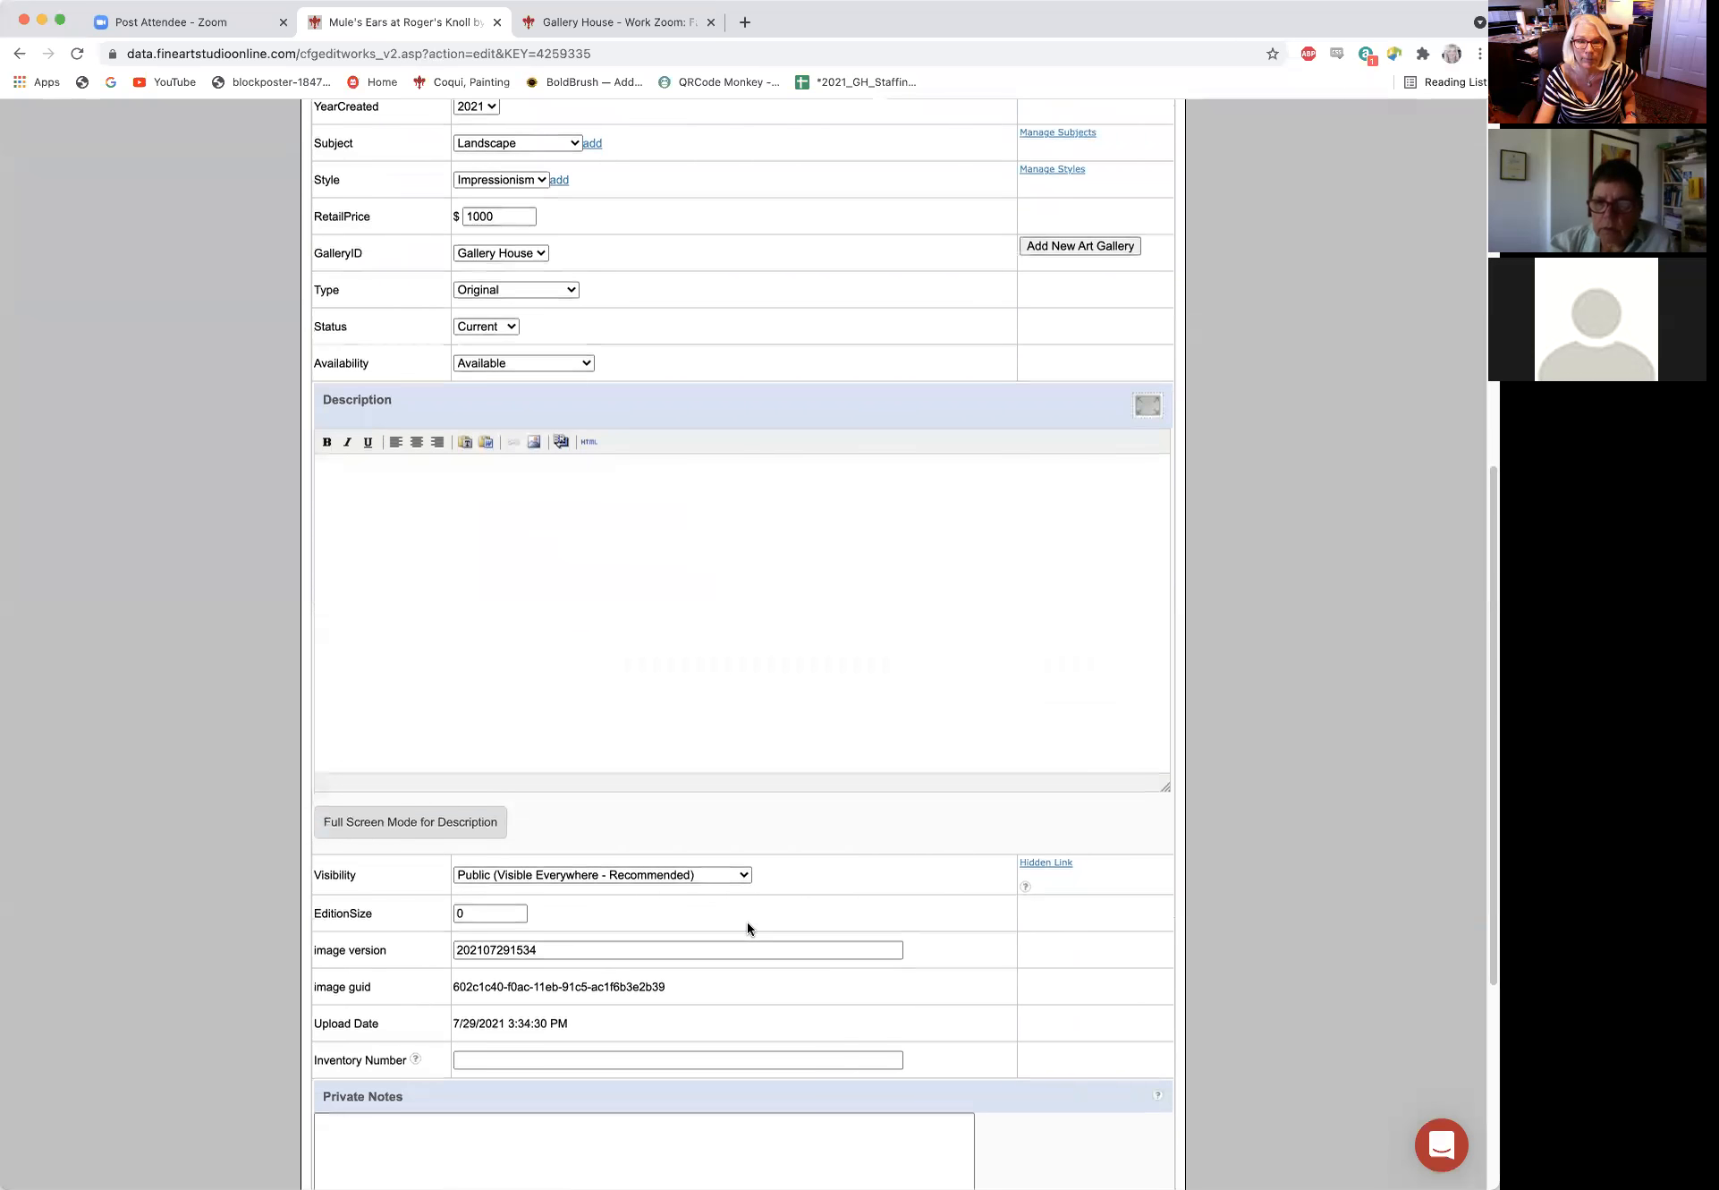
{"action": "scroll", "coordinate": [748, 926], "scroll_direction": "down", "scroll_amount": 4}
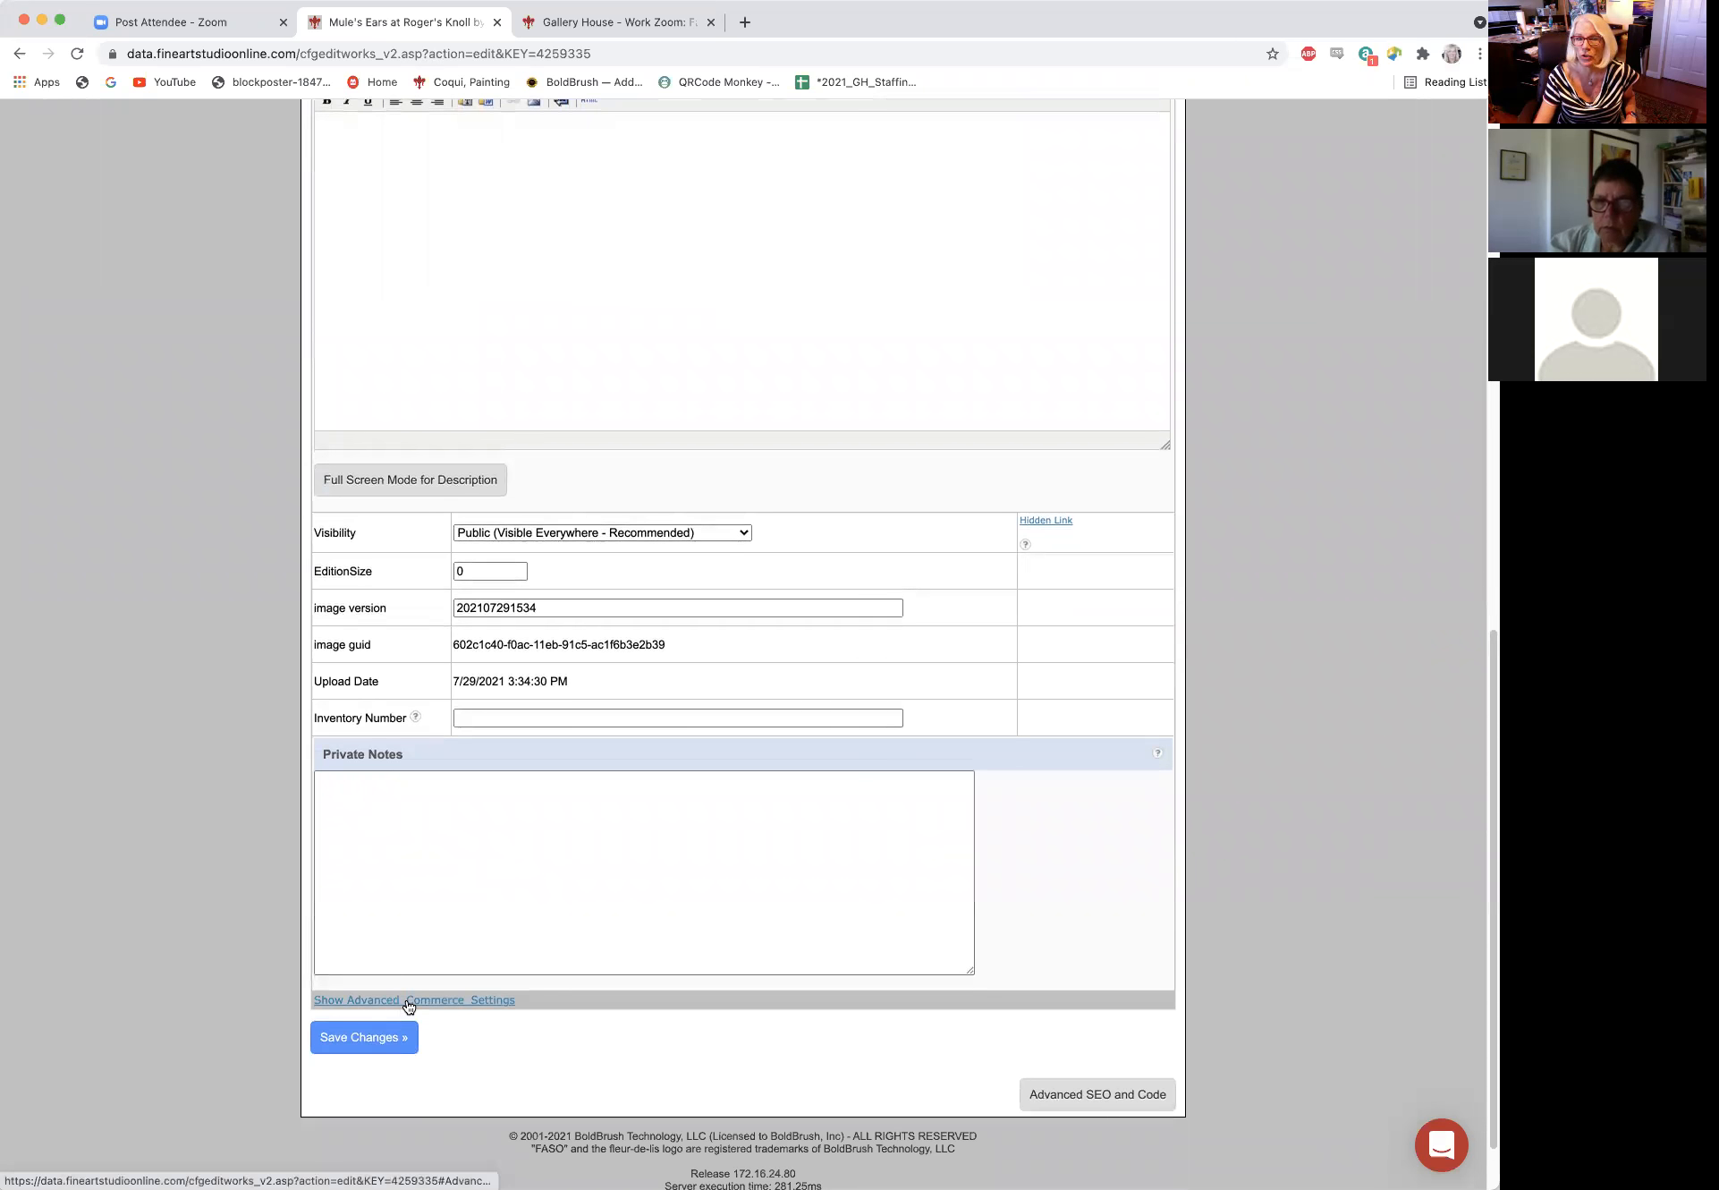
{"action": "left_click", "coordinate": [403, 1005]}
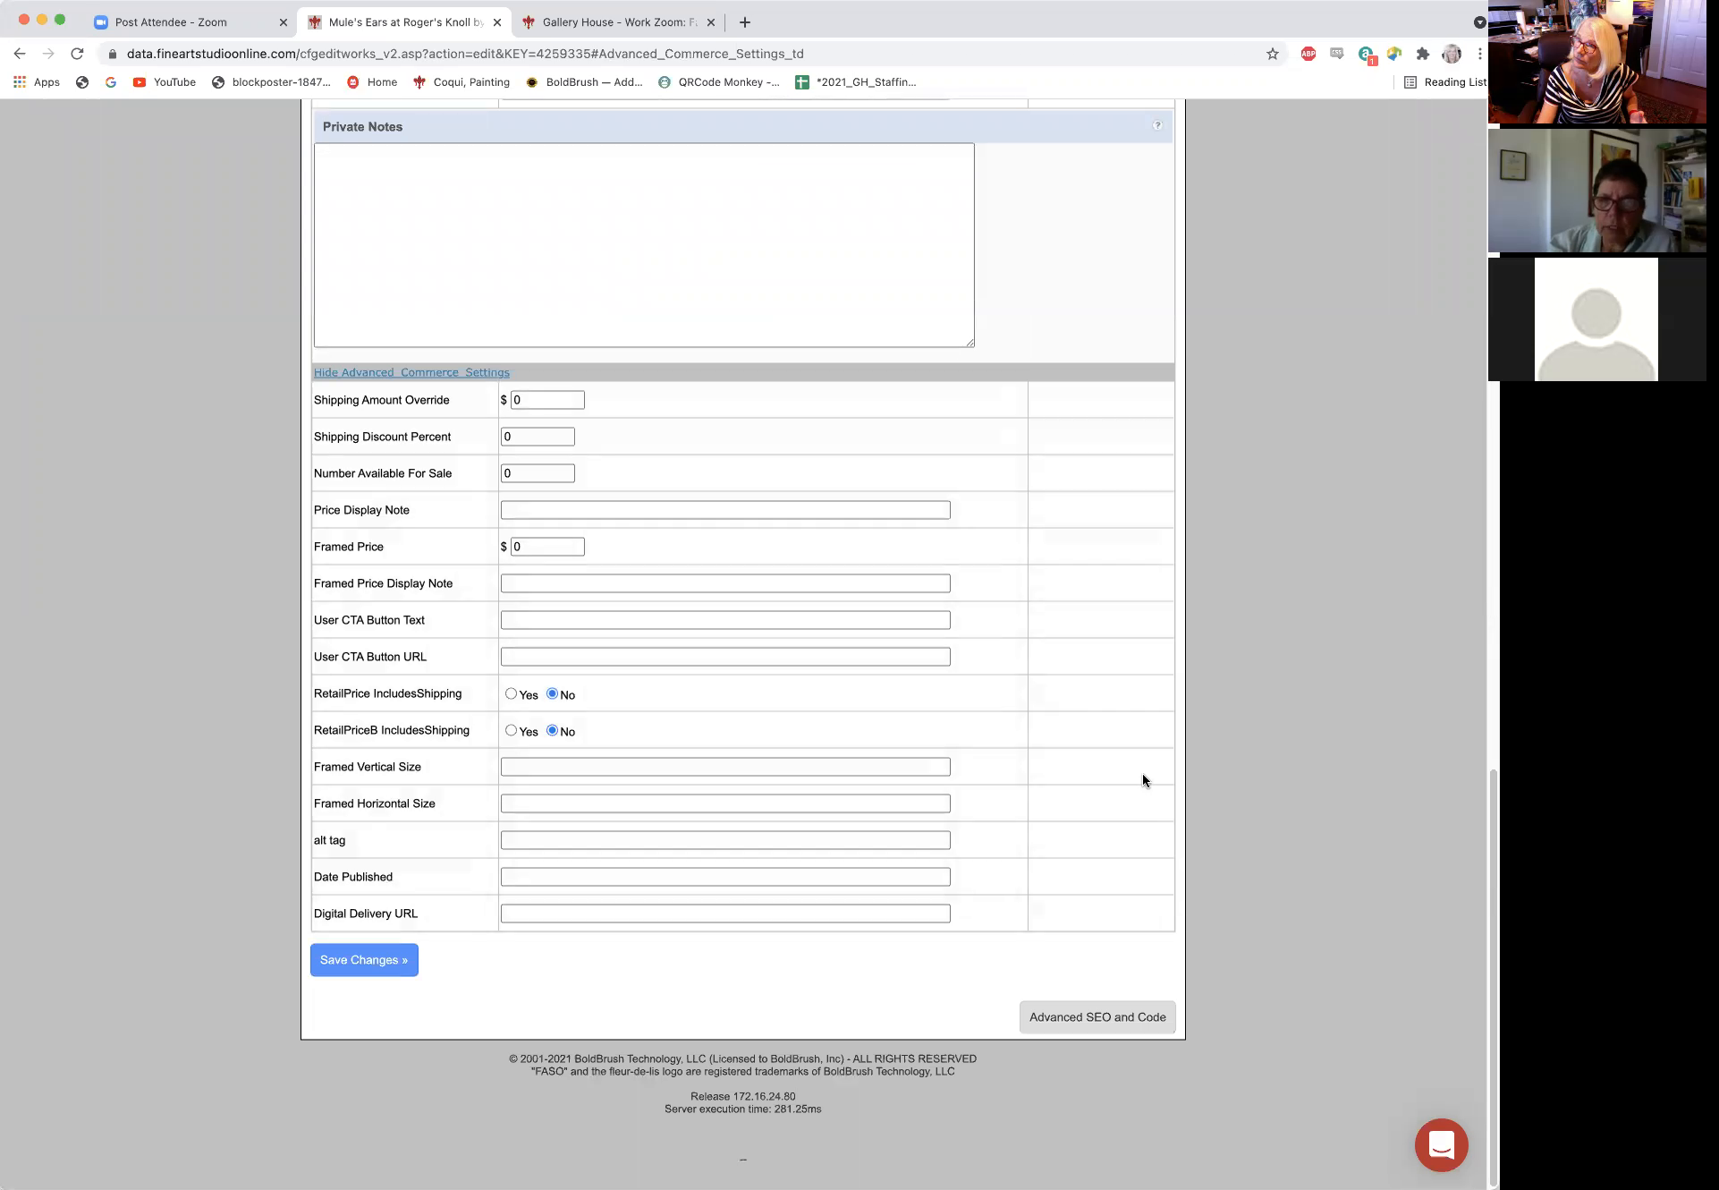
Set the artwork's Shipping Amount Override to 120 and save the changes.
{"action": "left_click", "coordinate": [528, 399]}
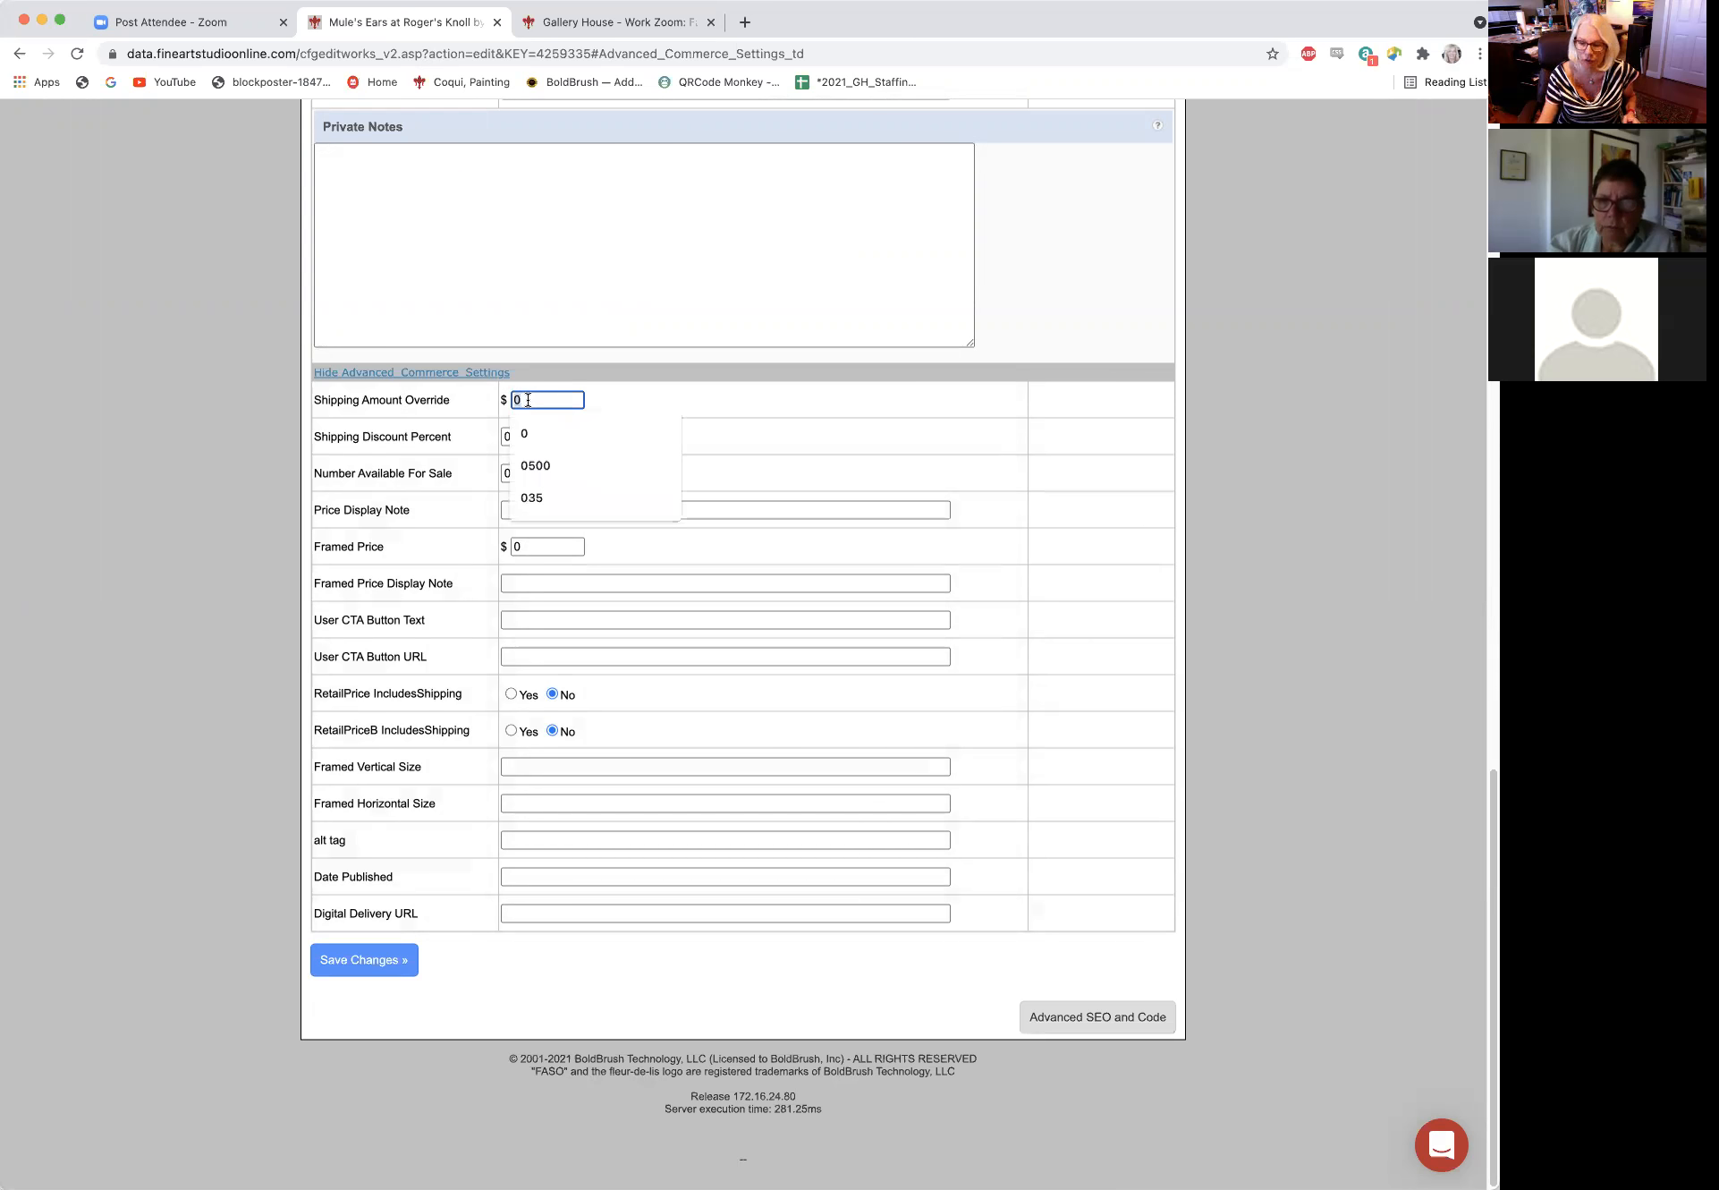
{"action": "type", "text": "120"}
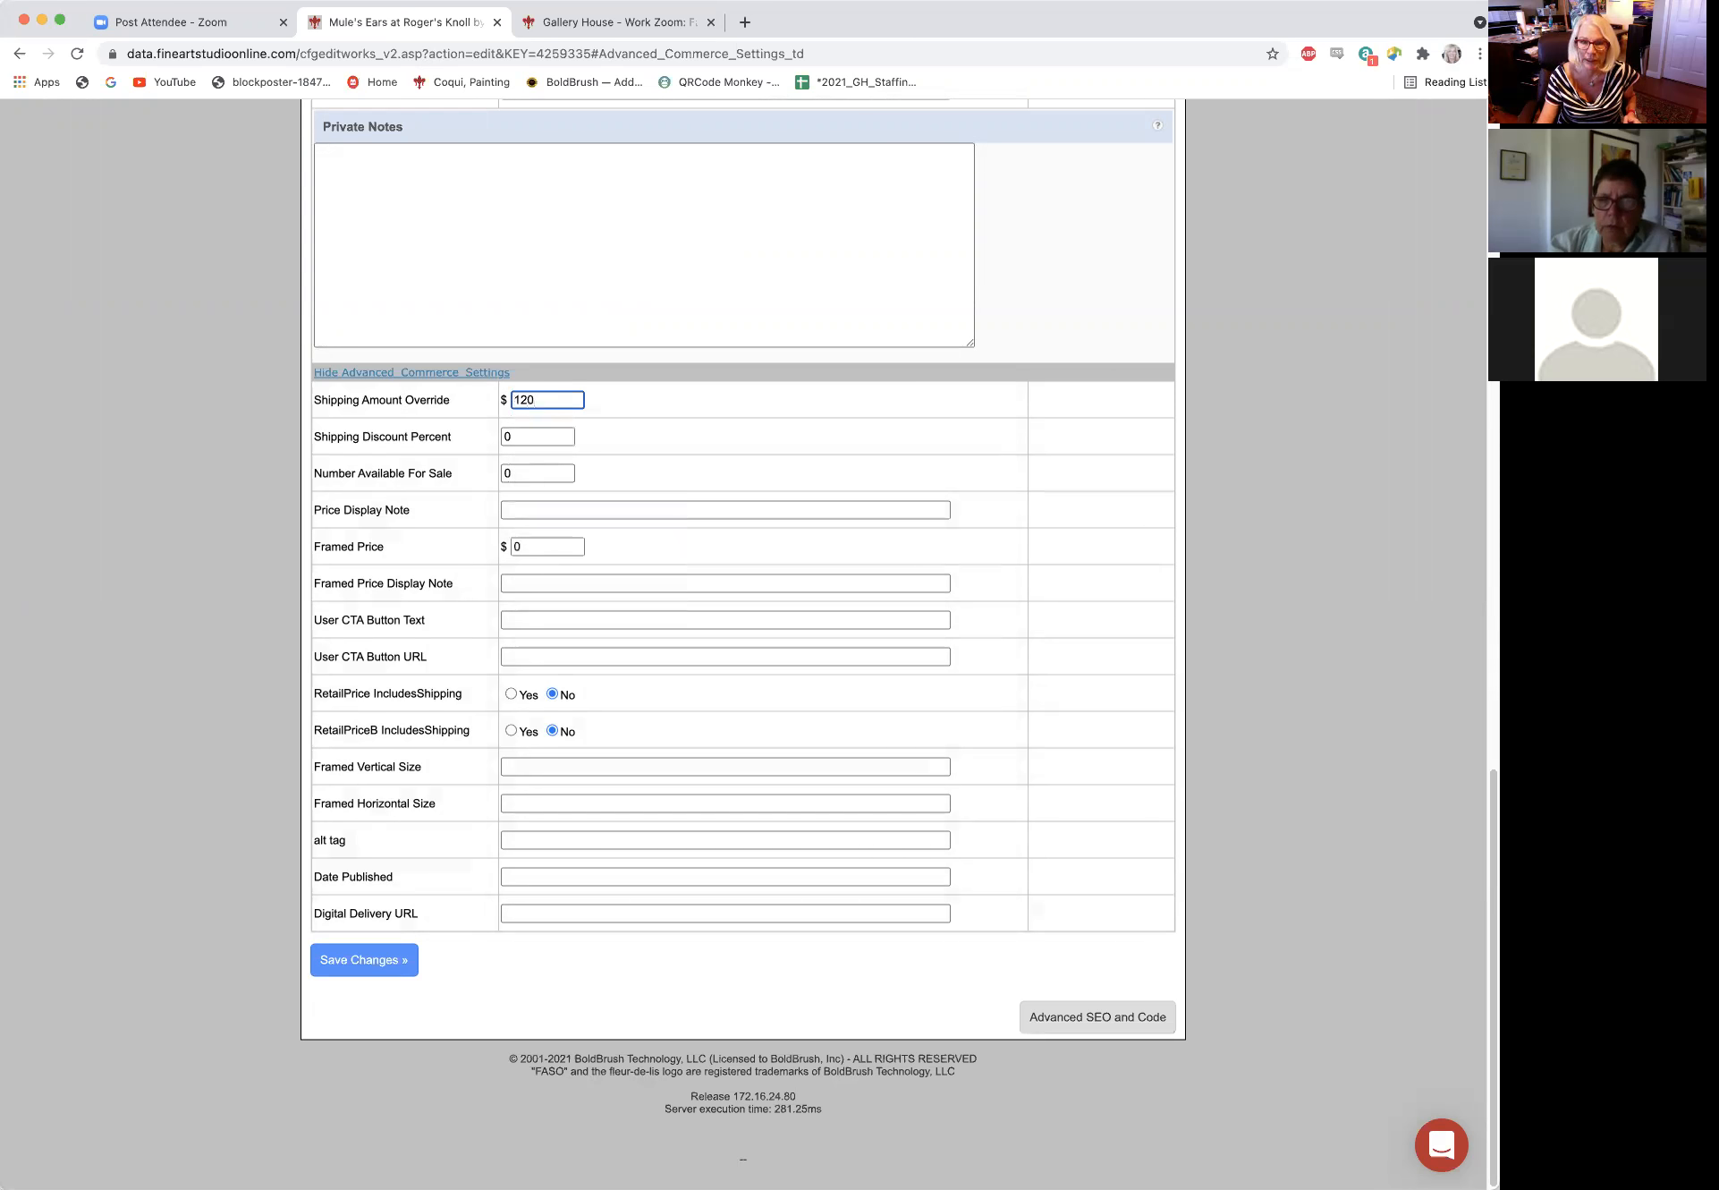
{"action": "left_click", "coordinate": [365, 961]}
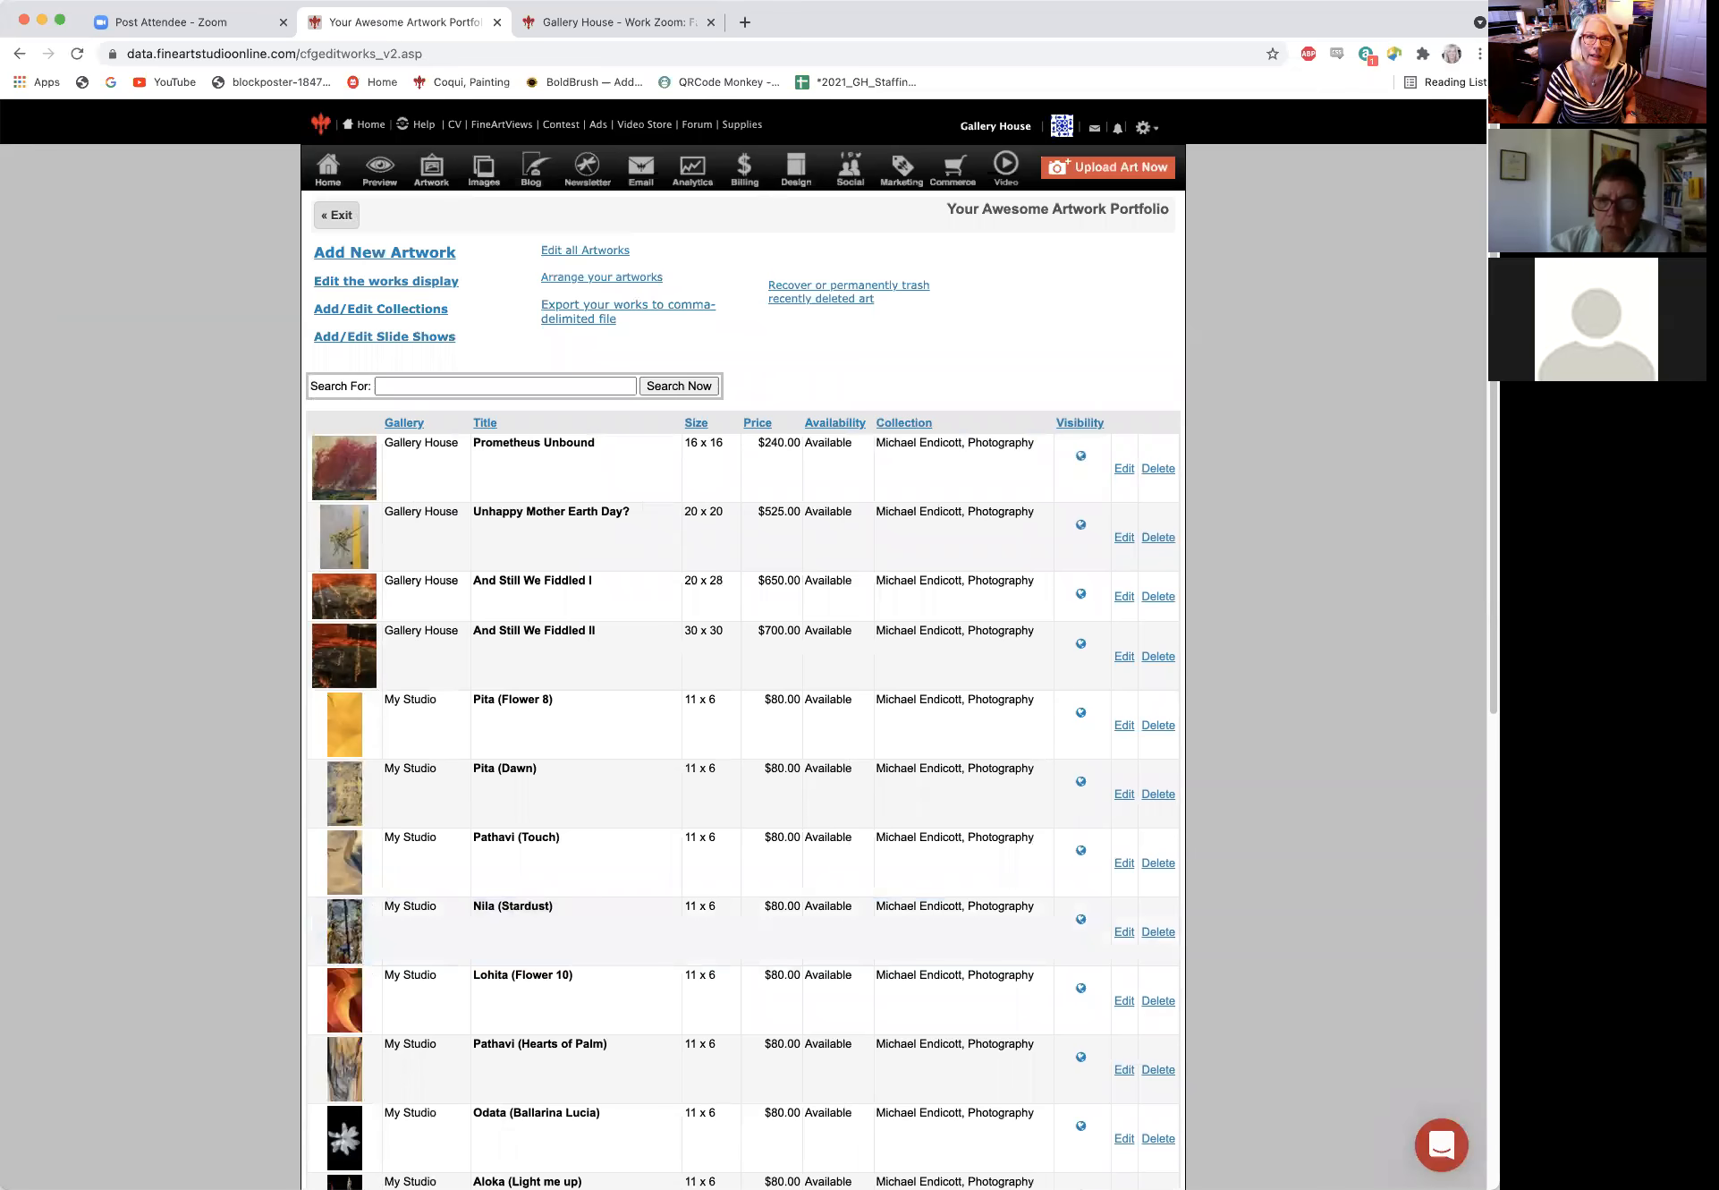
On the public Gallery House site, return to the painter's collection and view the artwork "Mule's Ears at Roger's Knoll".
{"action": "left_click", "coordinate": [645, 20]}
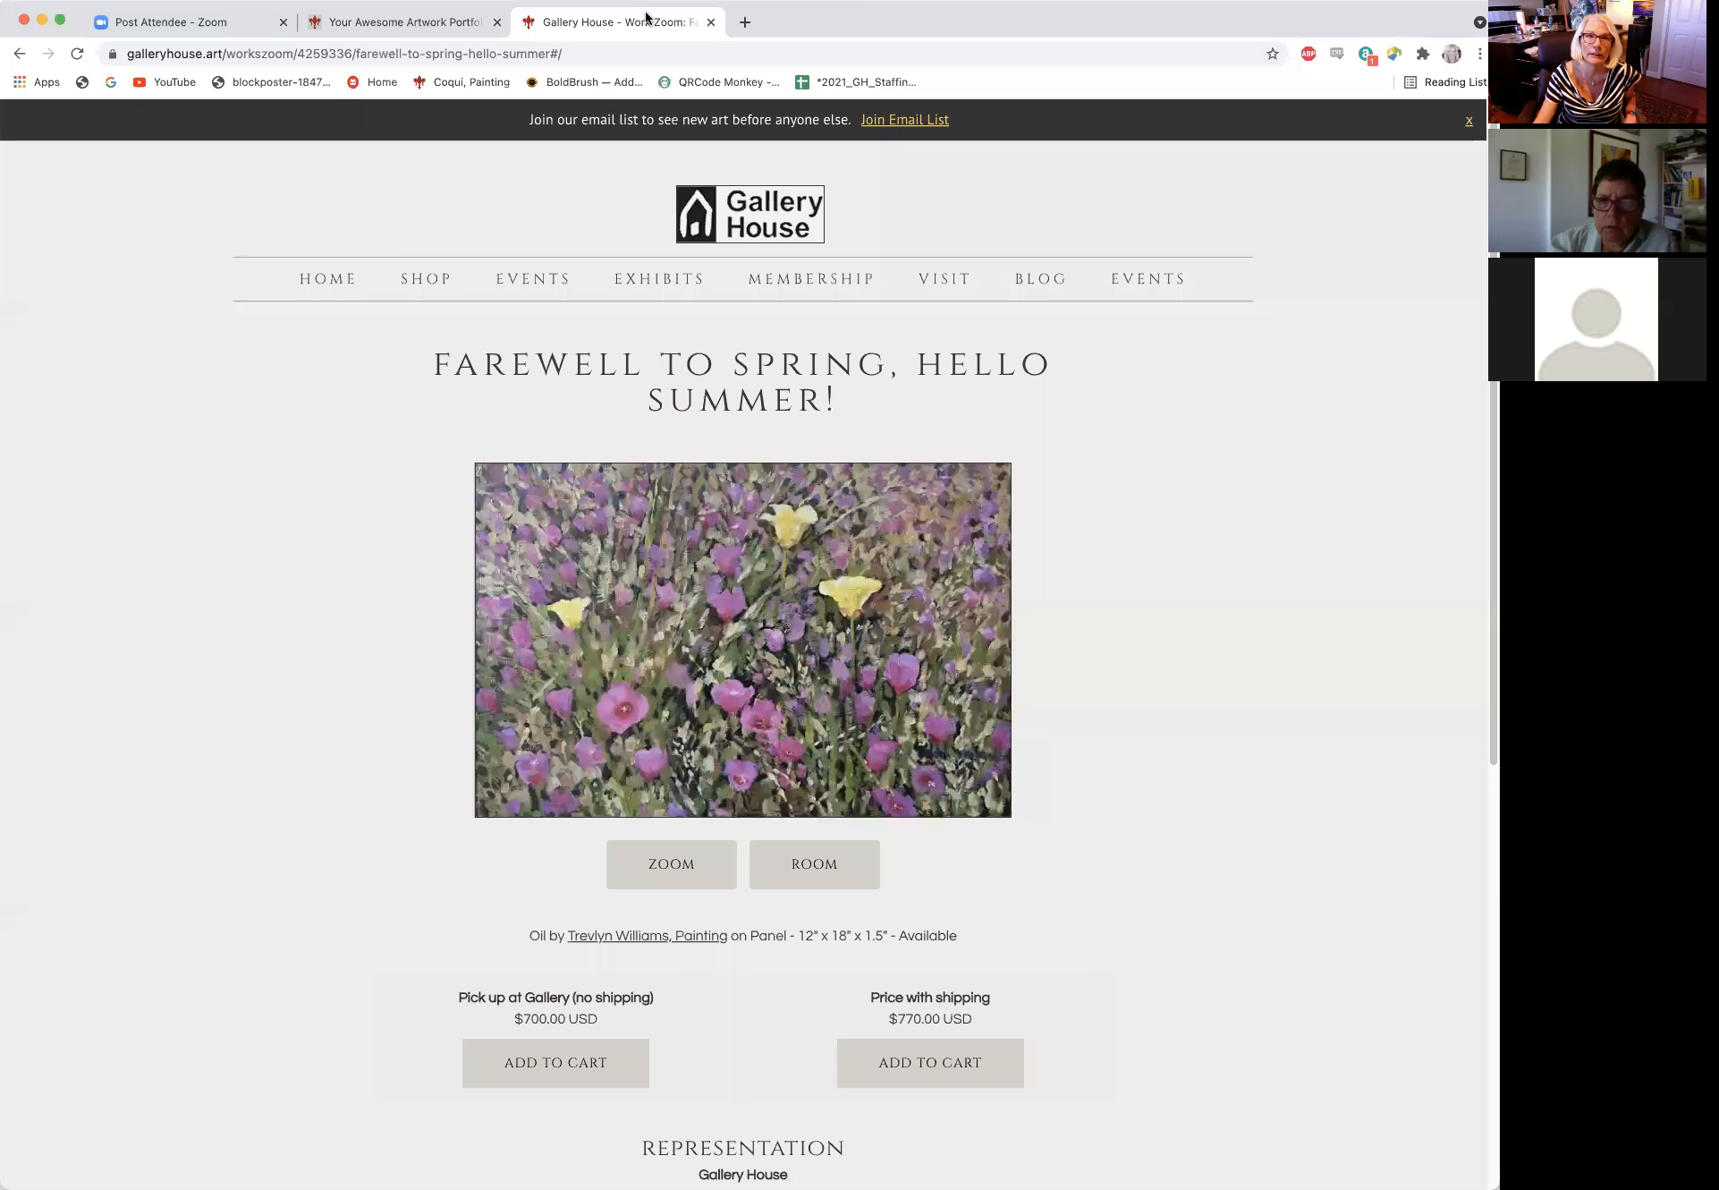
{"action": "left_click", "coordinate": [19, 52]}
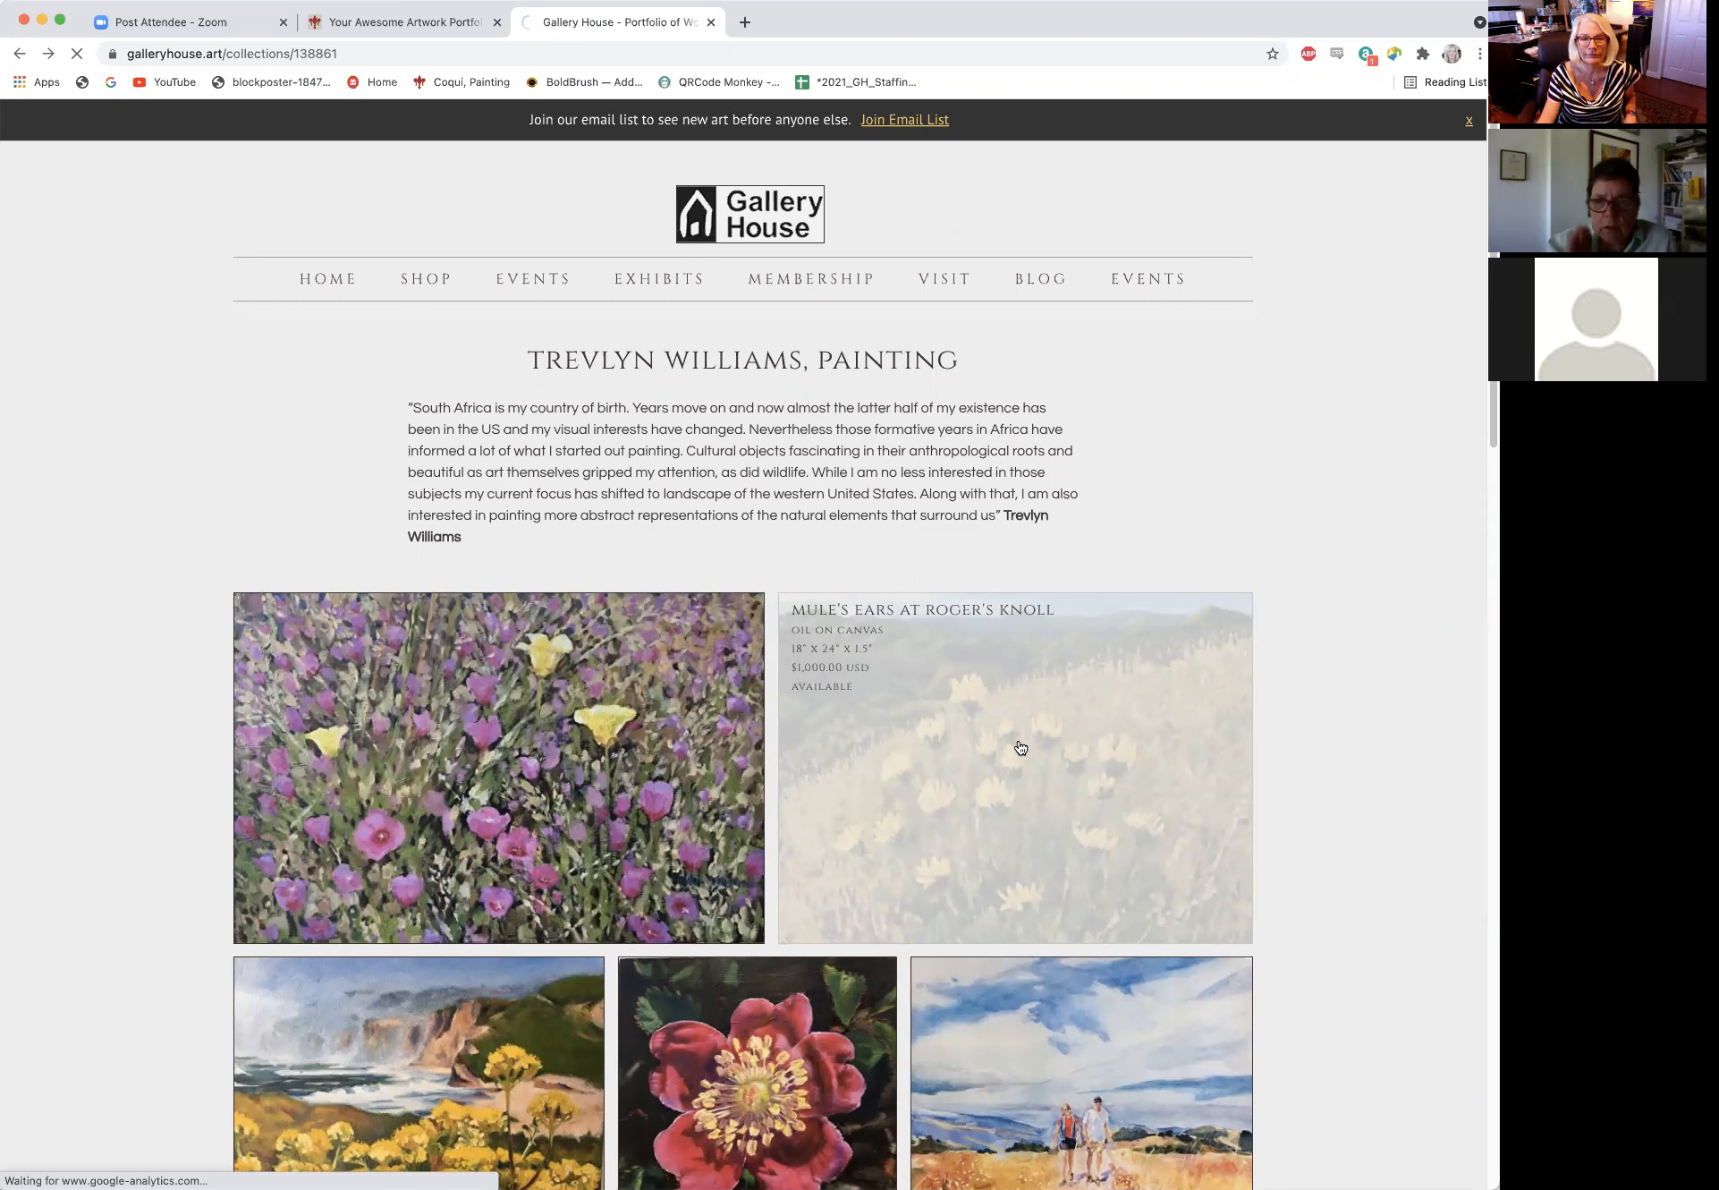
{"action": "left_click", "coordinate": [1021, 747]}
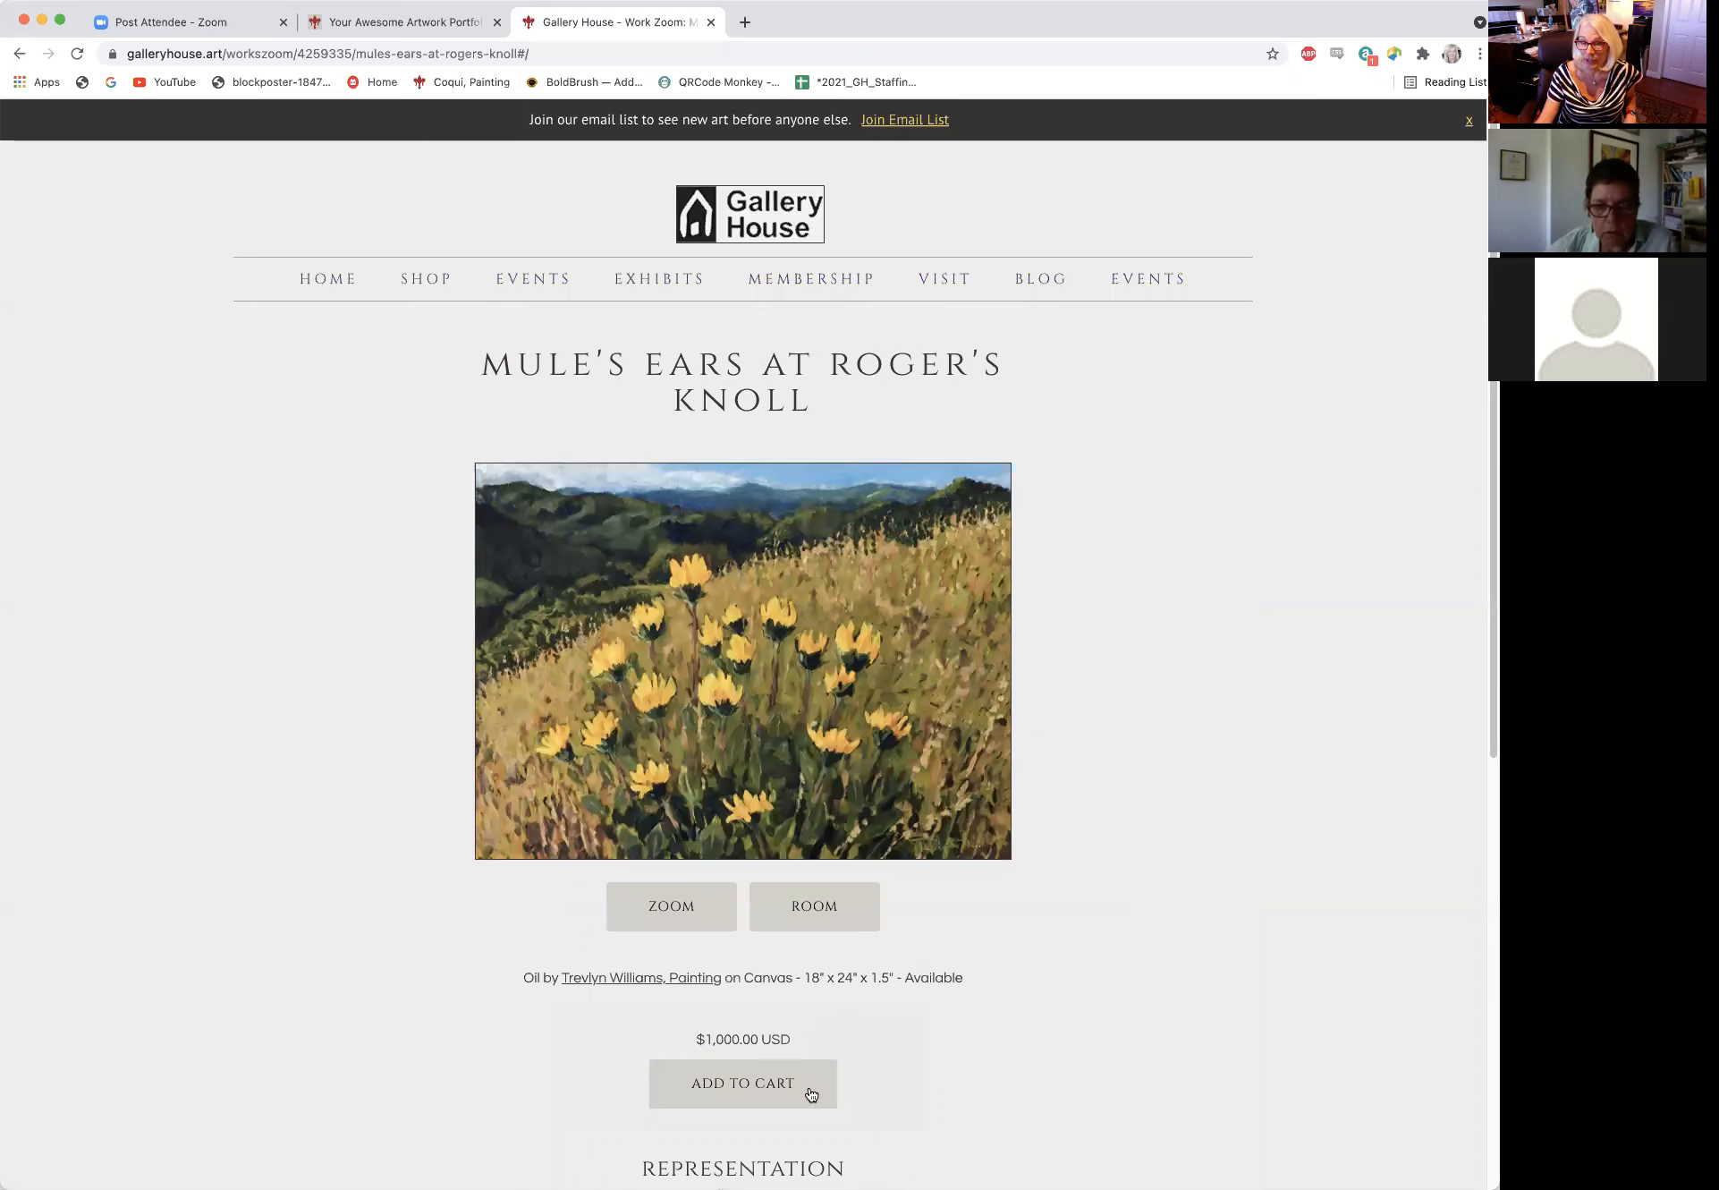
Add "Mule's Ears at Roger's Knoll" to the shopping cart and proceed to checkout.
{"action": "left_click", "coordinate": [740, 1082]}
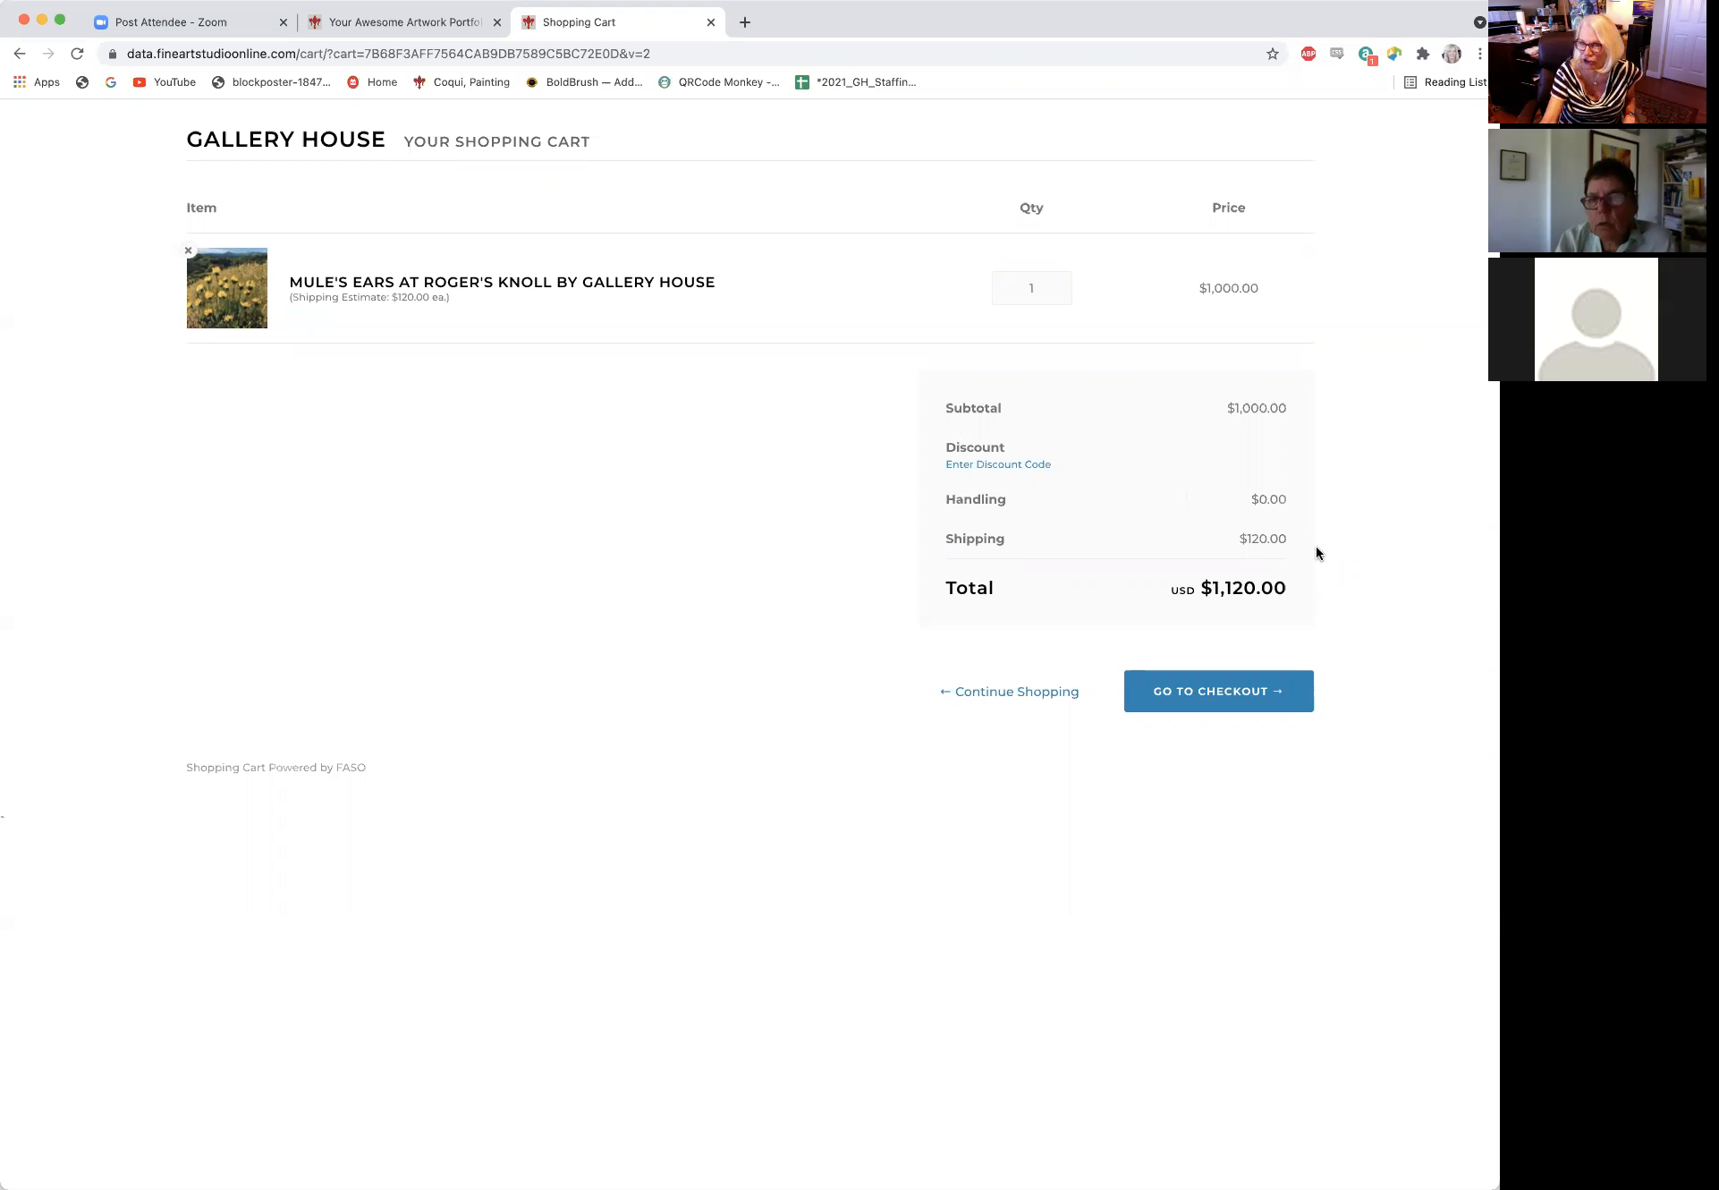
{"action": "left_click", "coordinate": [1201, 690]}
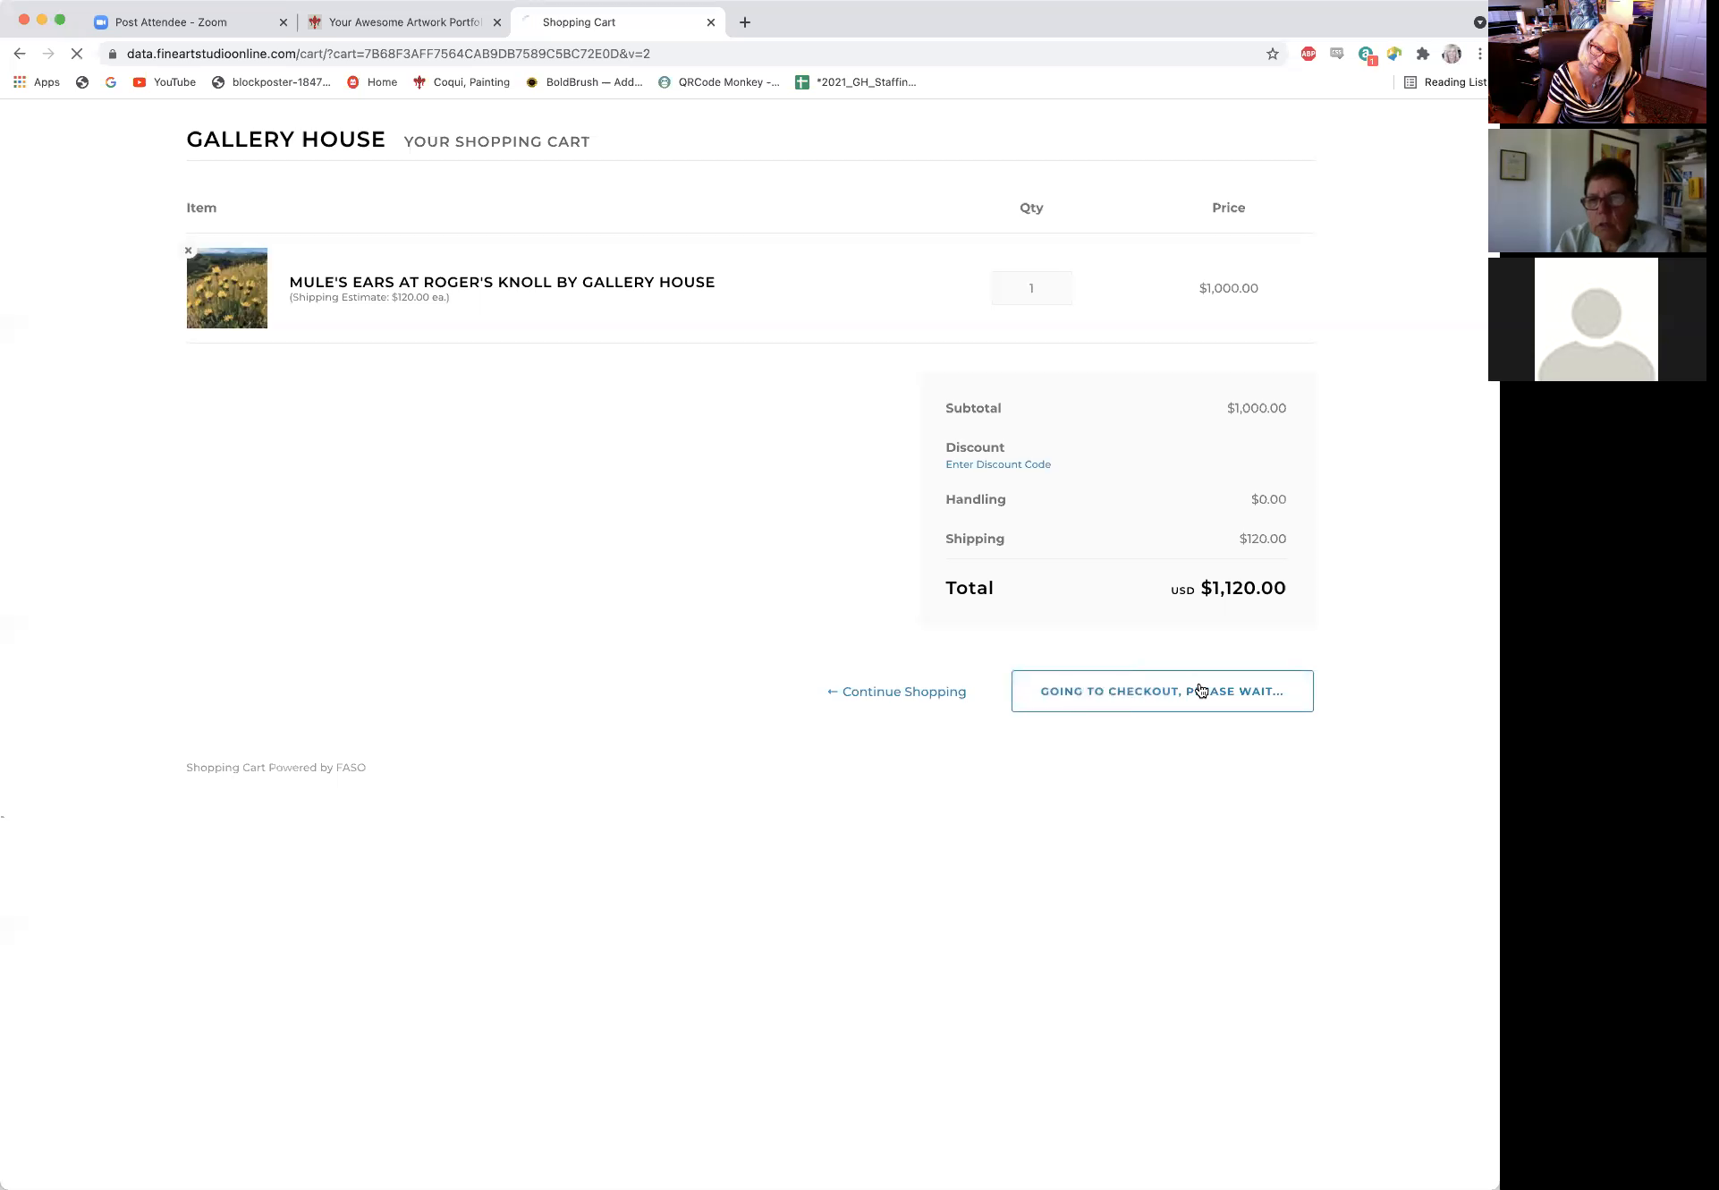